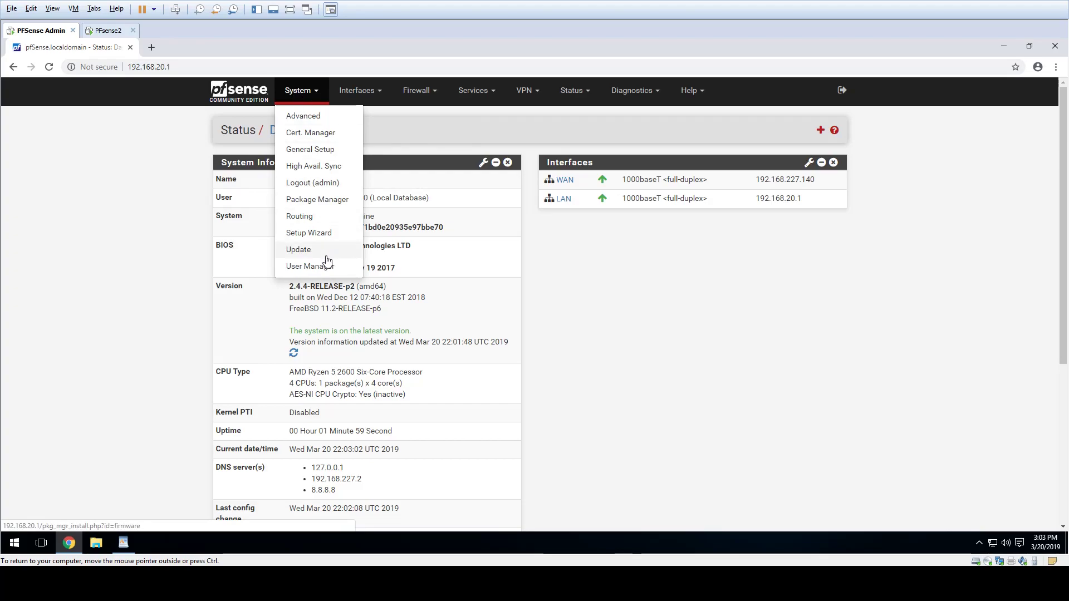
Step: Search the package manager's available packages for pfblockerng
left_click(326, 201)
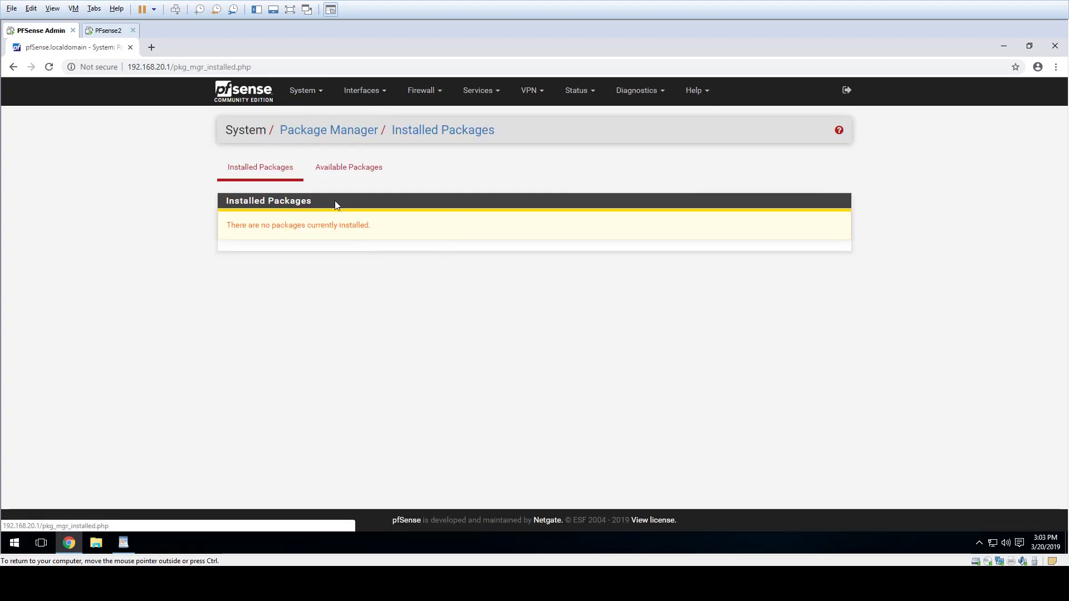
left_click(344, 173)
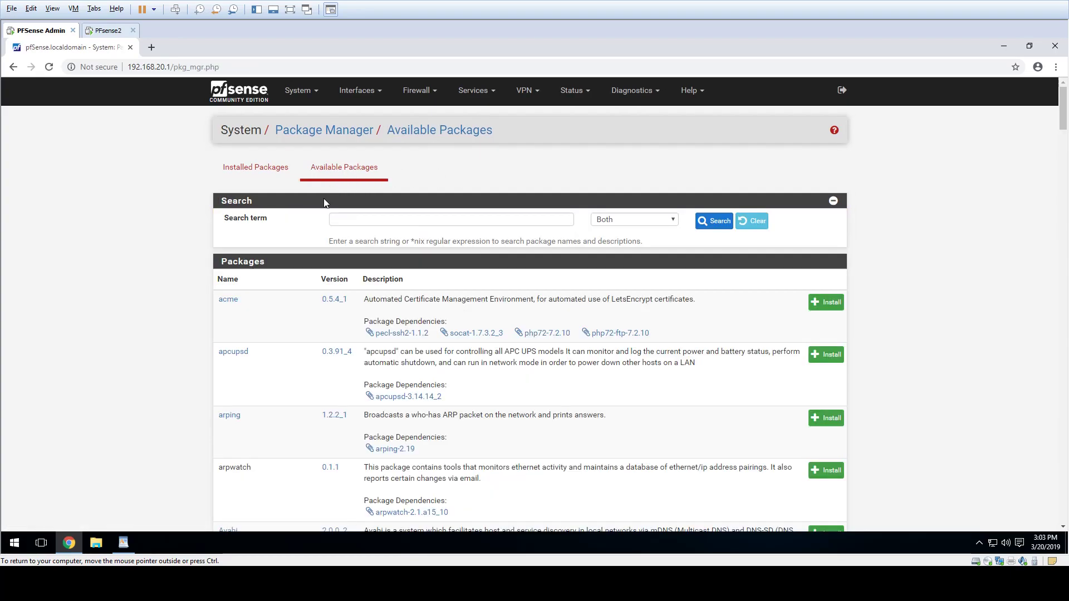
left_click(405, 217)
type("pfblockerng")
key("Return")
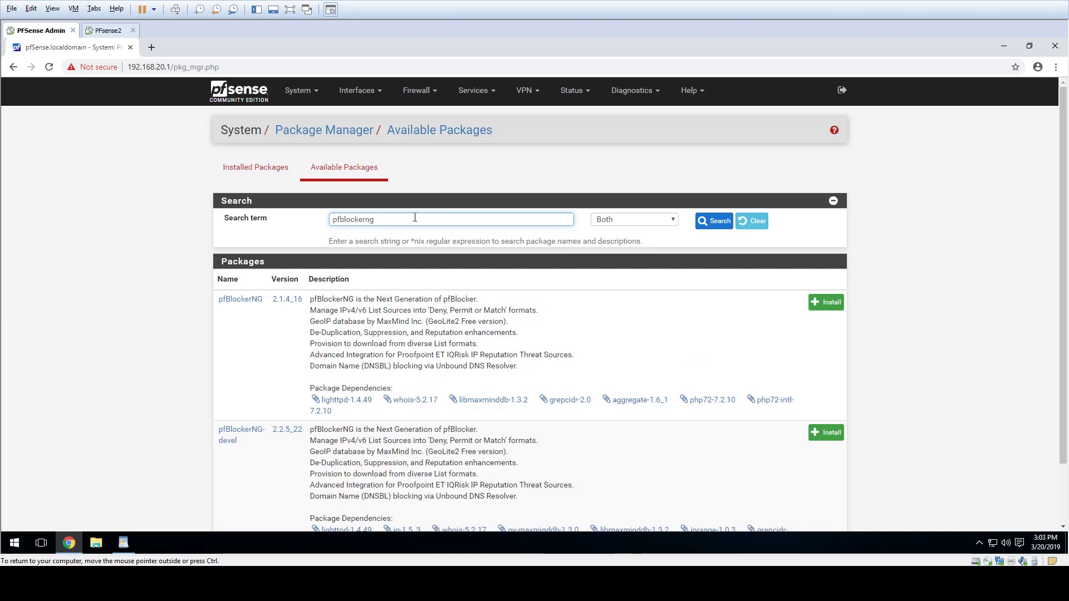
Step: Install the pfBlockerNG 2.1.4_16 package rather than the devel version and confirm the installation
scroll(256, 296, "down", 1)
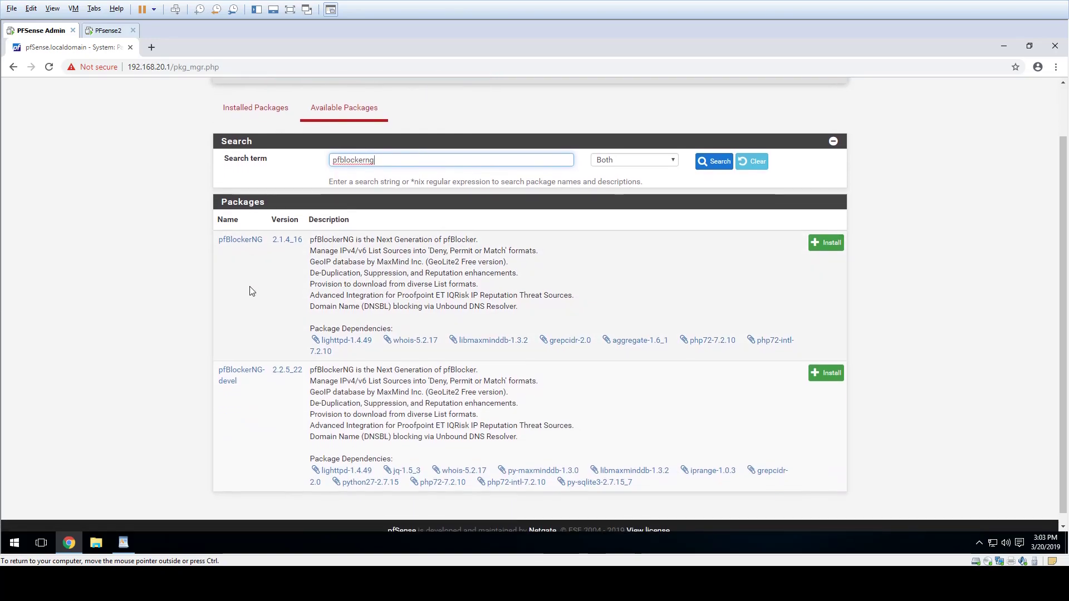
scroll(252, 286, "down", 1)
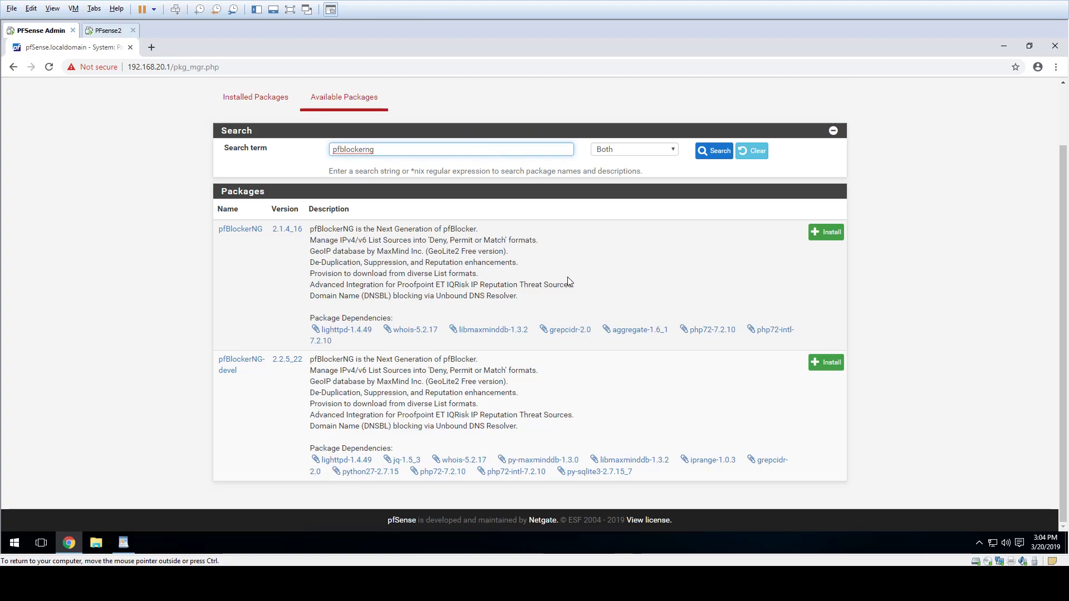
left_click(832, 236)
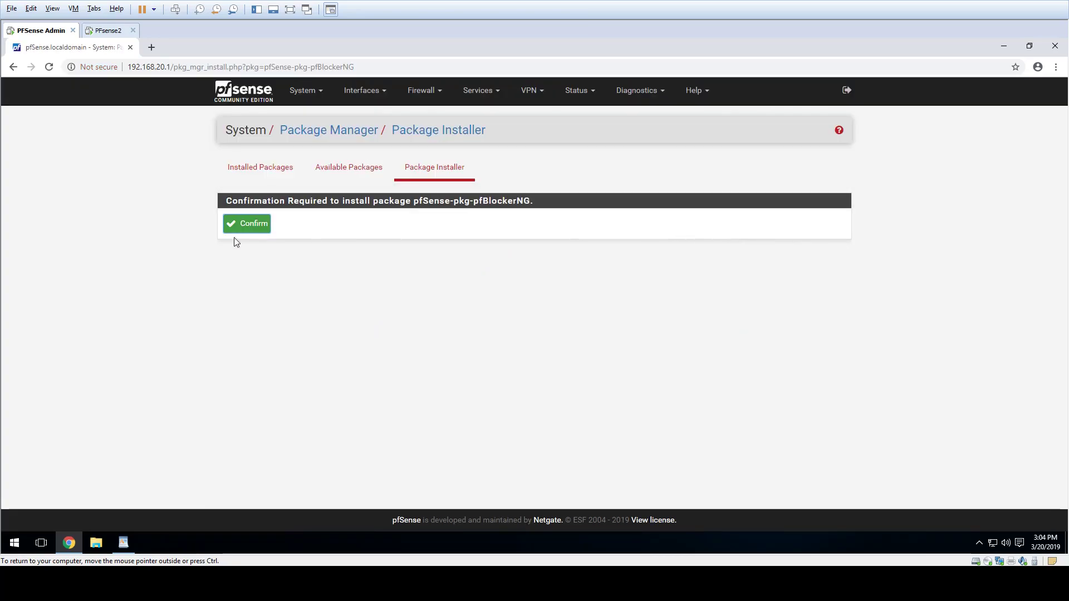
left_click(246, 228)
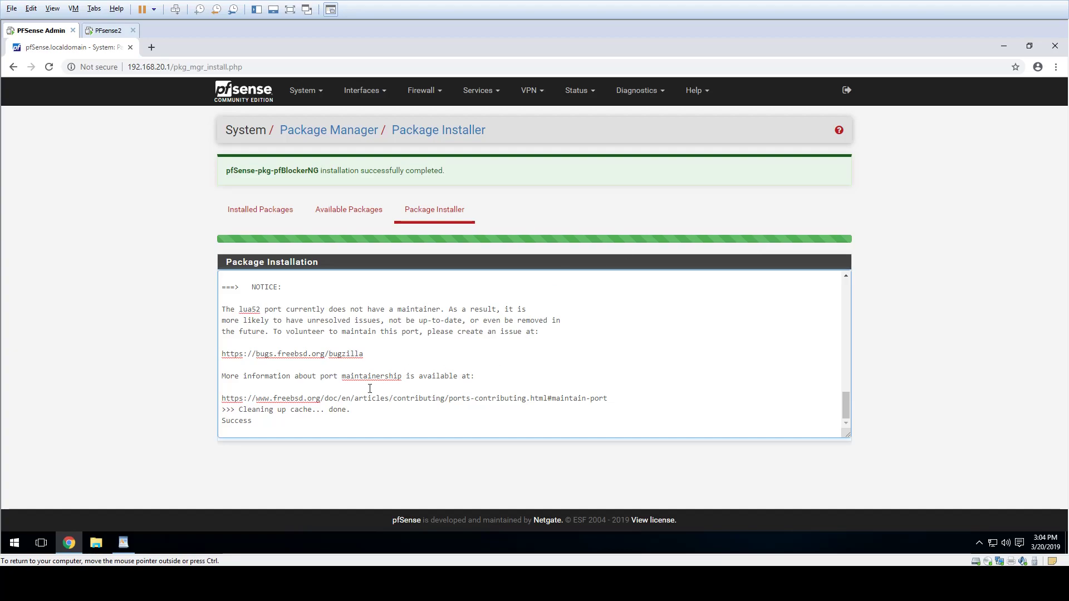
Step: Enable pfBlockerNG in its general firewall settings and save the configuration
left_click(422, 93)
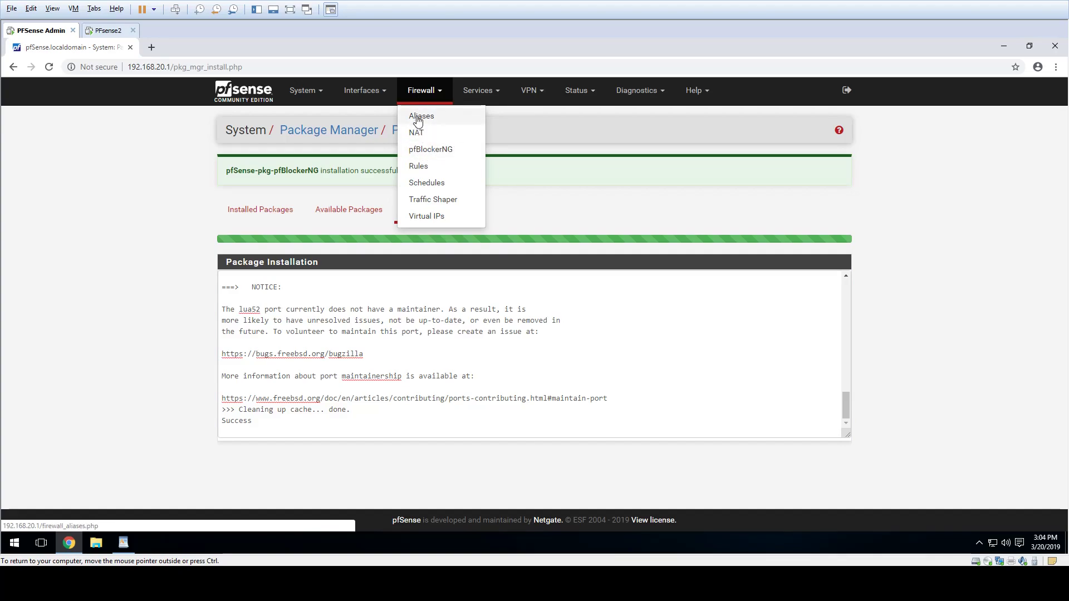
left_click(433, 150)
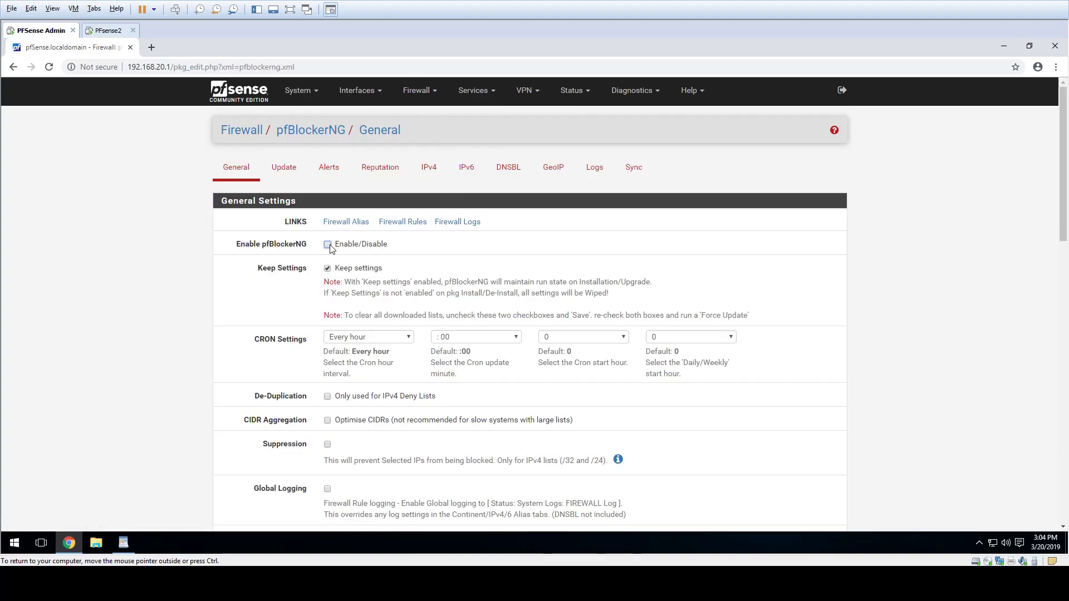
scroll(434, 256, "down", 3)
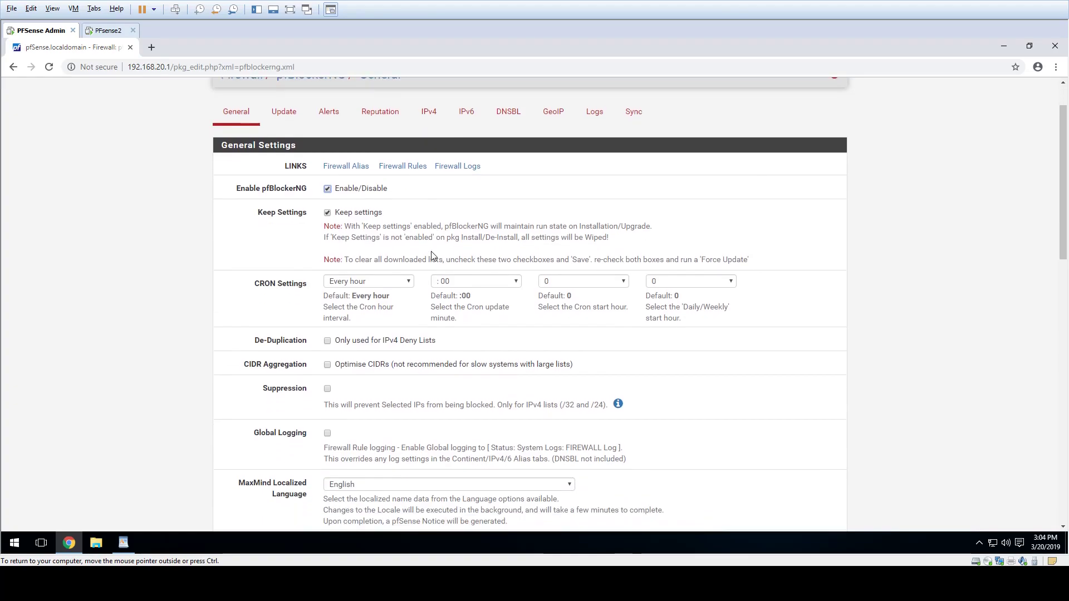
scroll(434, 256, "down", 5)
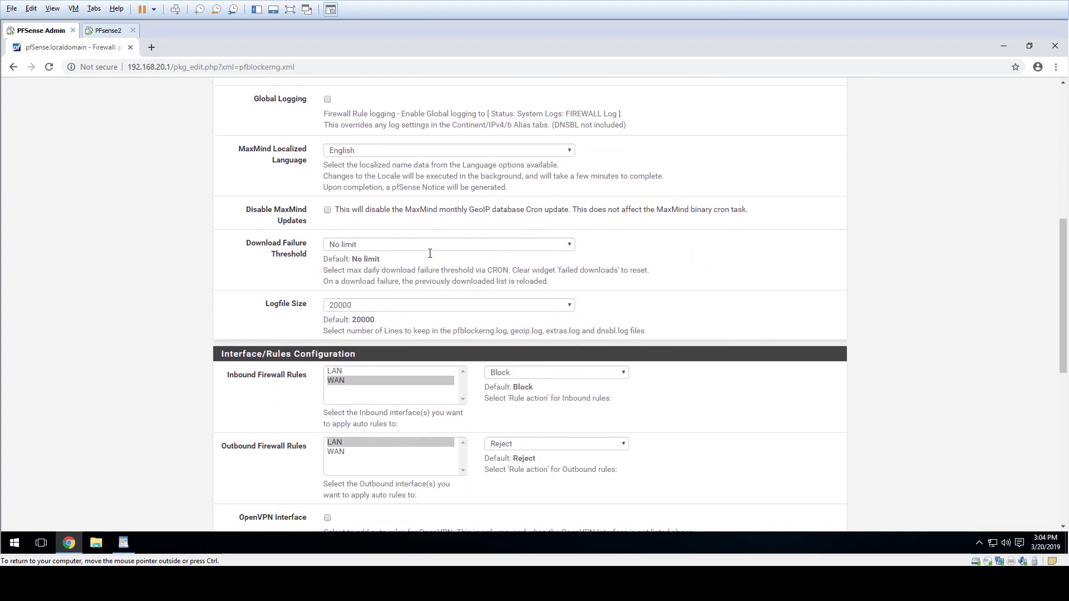
scroll(429, 257, "down", 7)
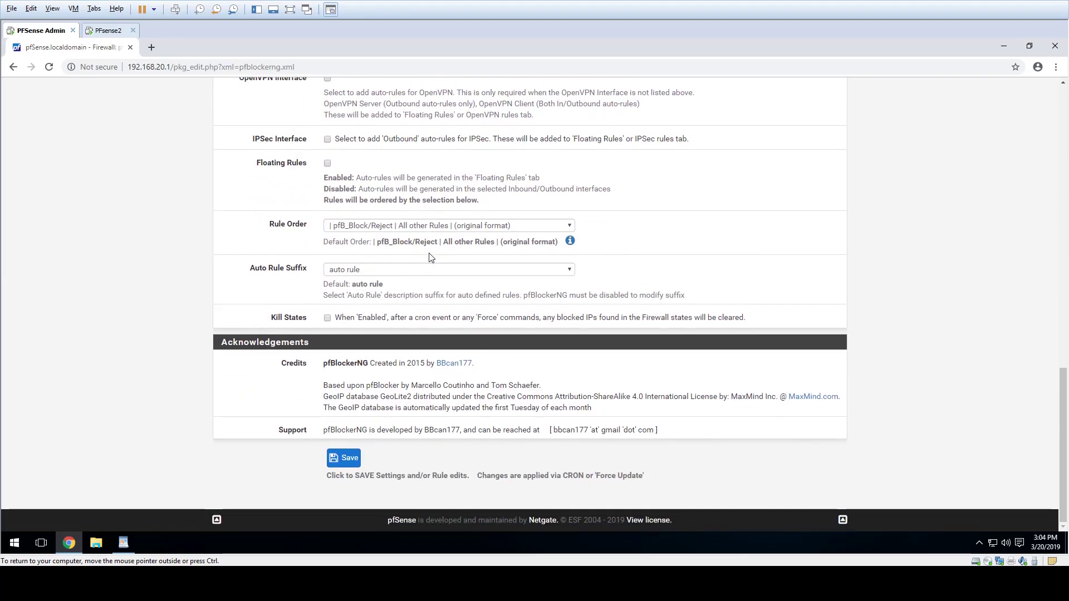
left_click(346, 459)
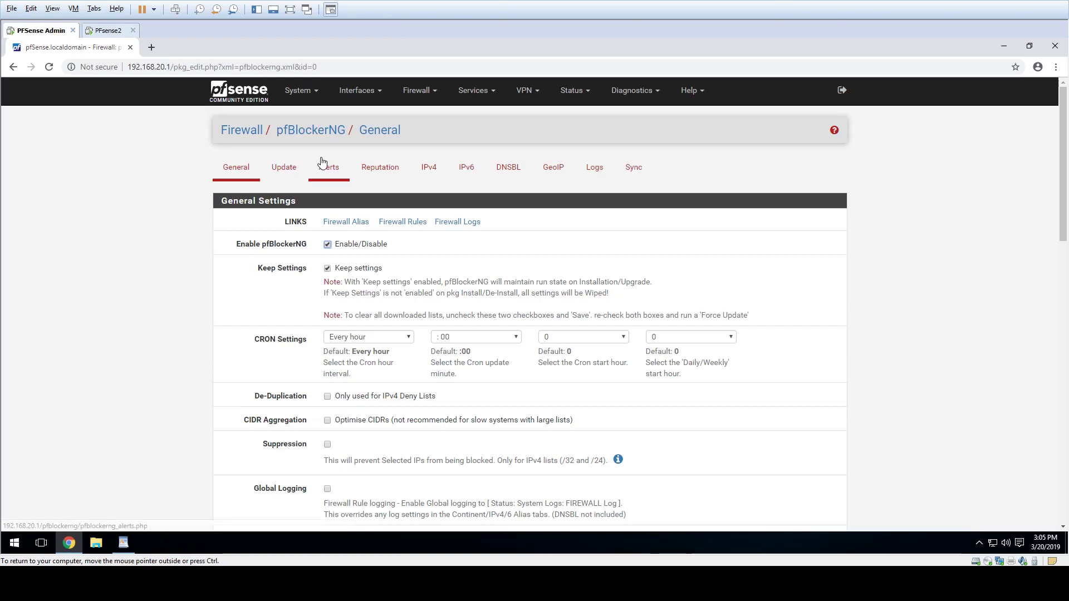
Step: Add a new IPv4 alias in pfBlockerNG and name it Blacklist
left_click(435, 169)
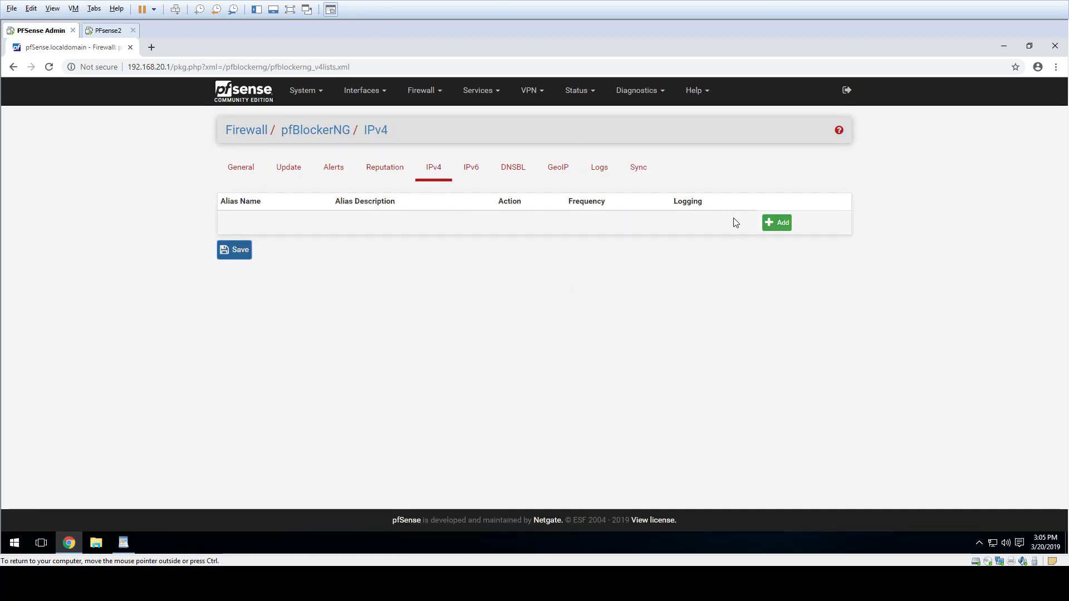
left_click(776, 223)
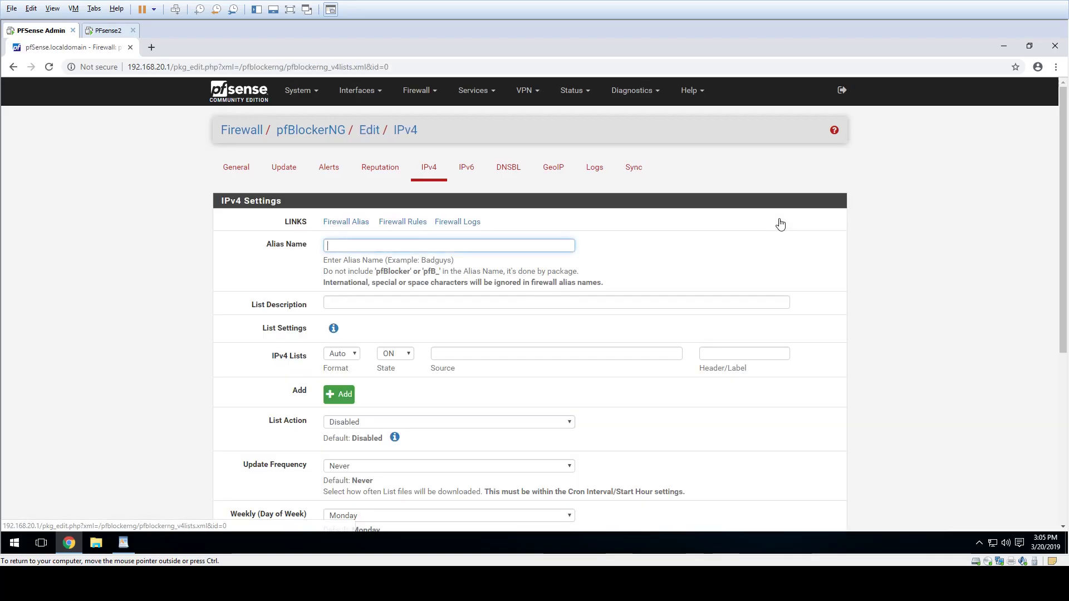
left_click(542, 246)
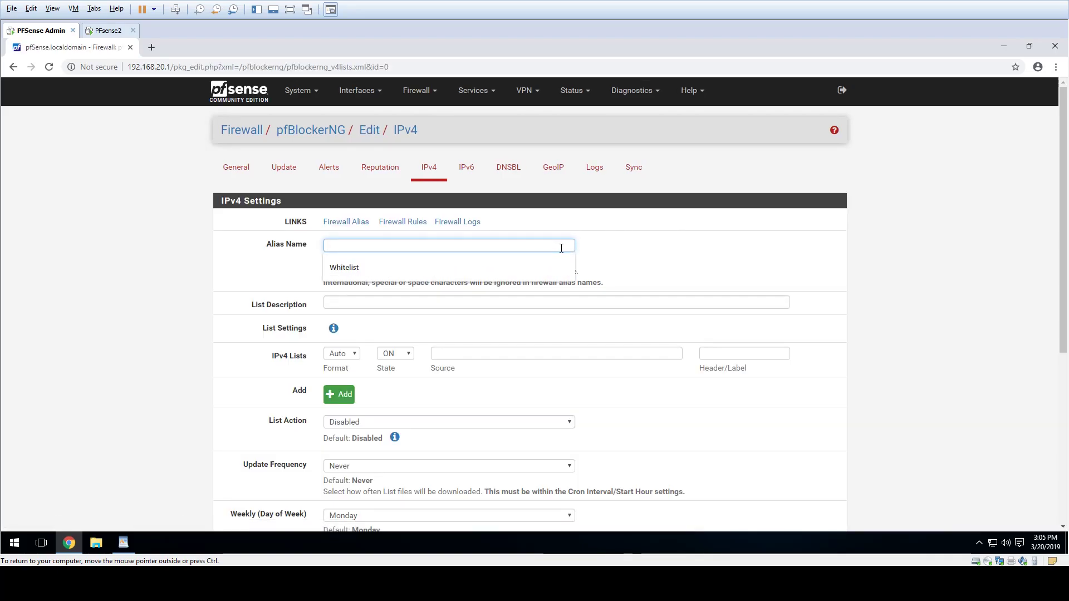
type("Blak")
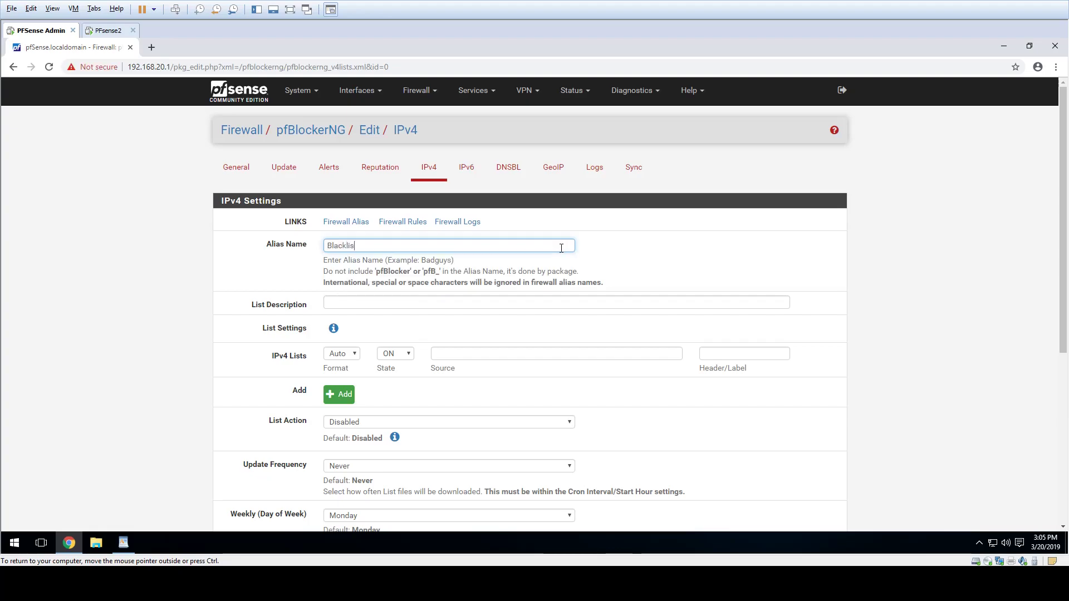
left_click(574, 304)
scroll(568, 289, "down", 3)
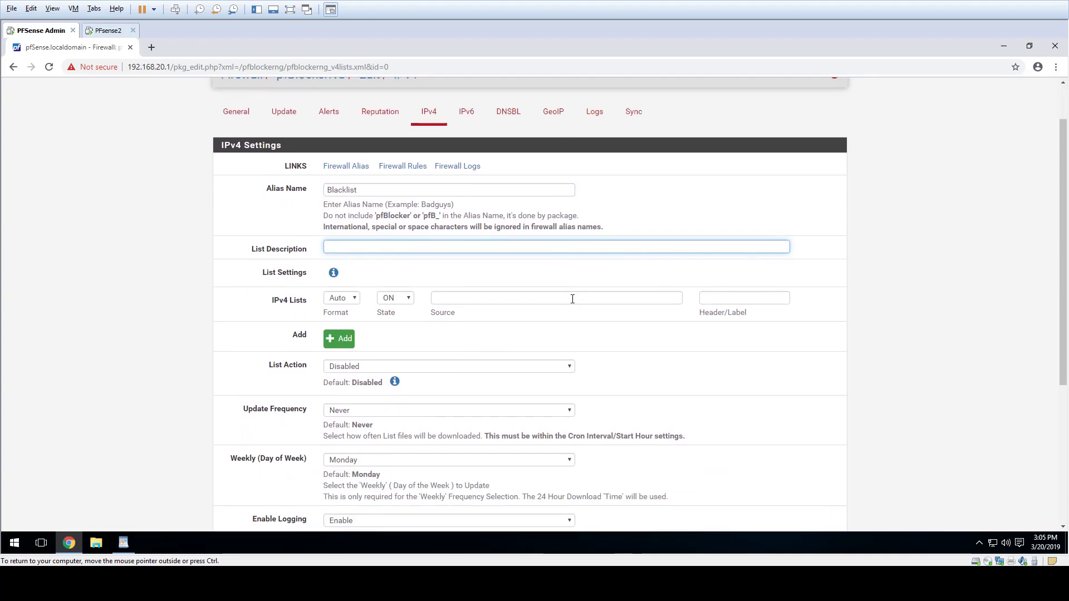
Step: Copy the Emerging Threats URL from the Lists document in WordPad into the first IPv4 list source and label it EmergingThreats
left_click(473, 188)
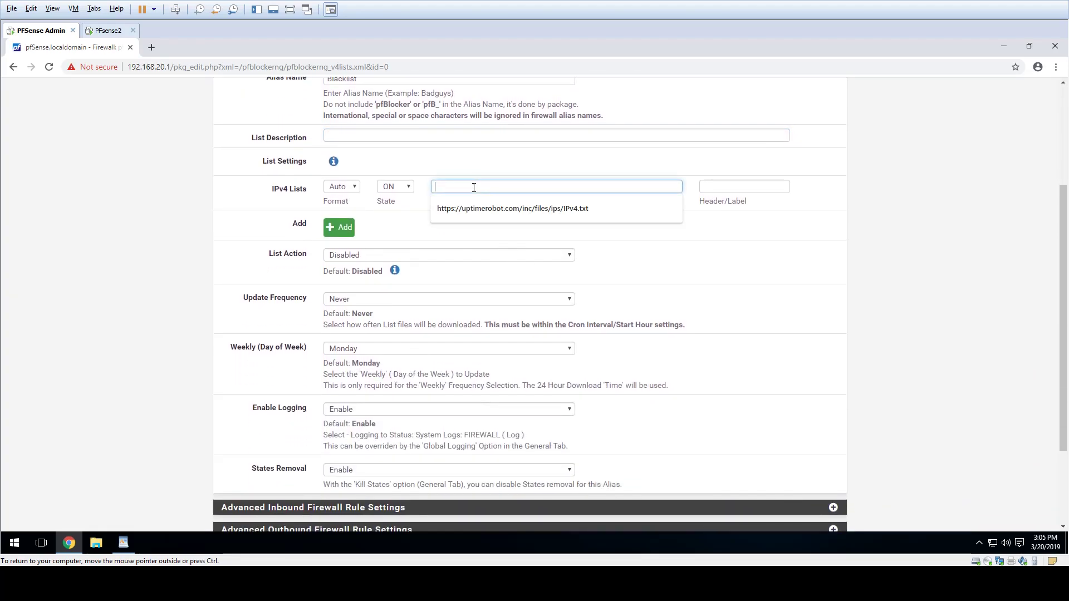
left_click(510, 169)
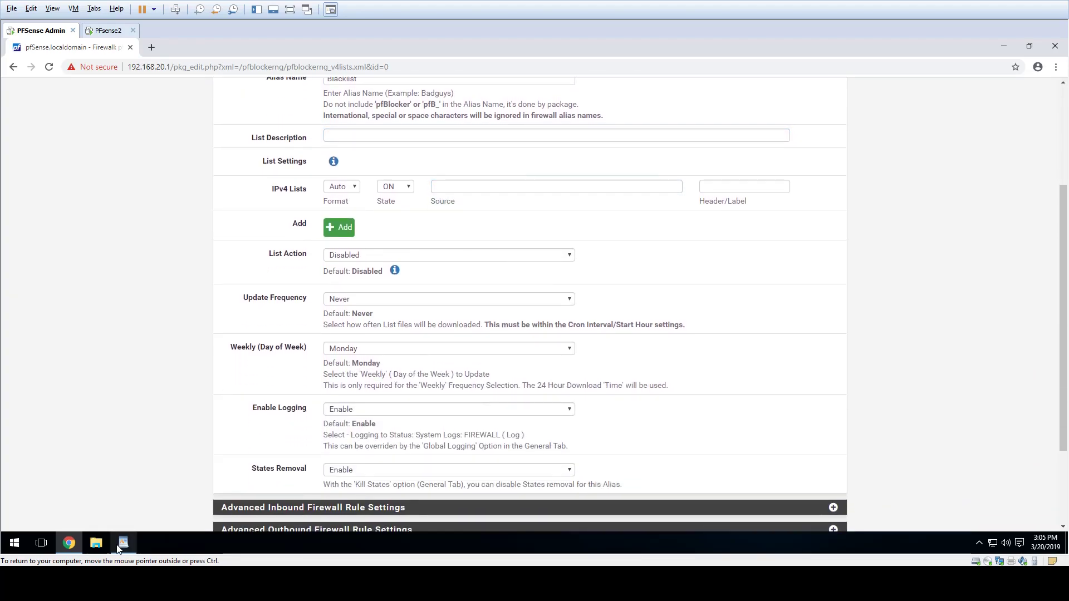
left_click(123, 543)
triple_click(493, 192)
key("ctrl+c")
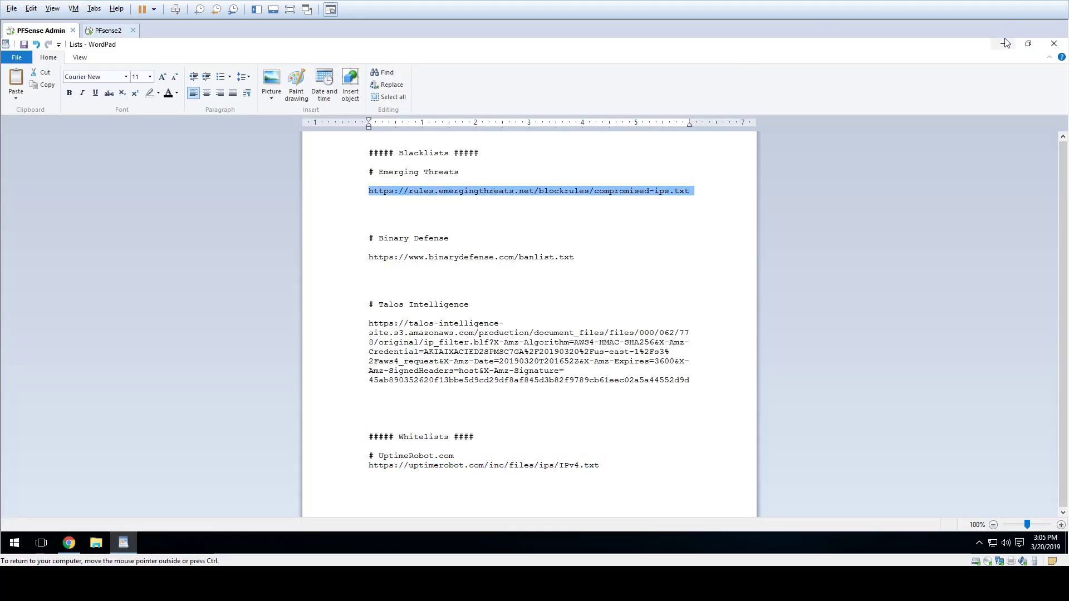
key("alt+Tab")
left_click(599, 187)
key("ctrl+v")
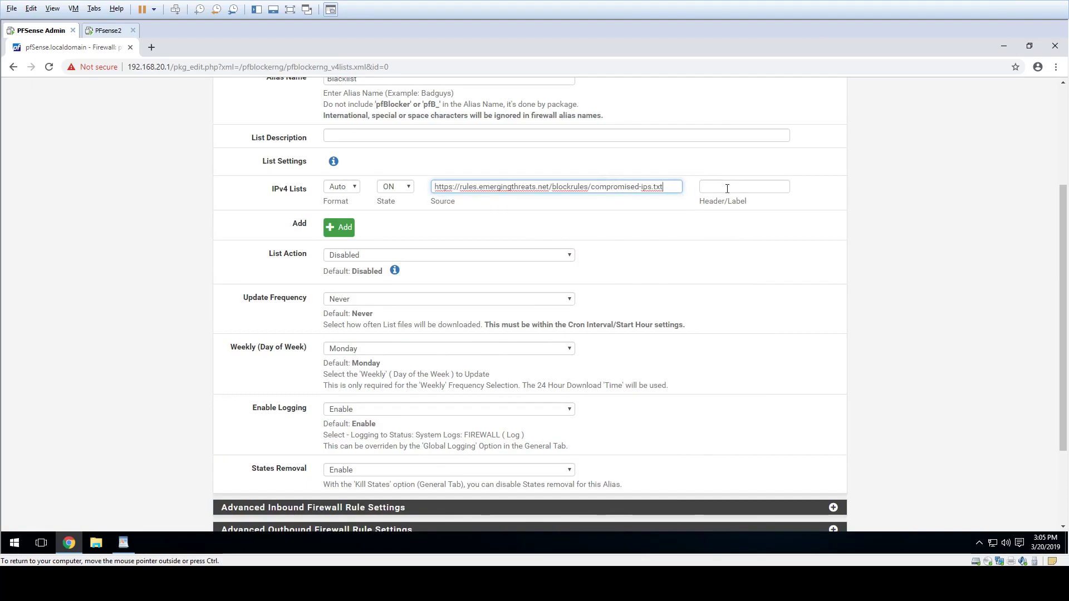
left_click(727, 190)
left_click(750, 205)
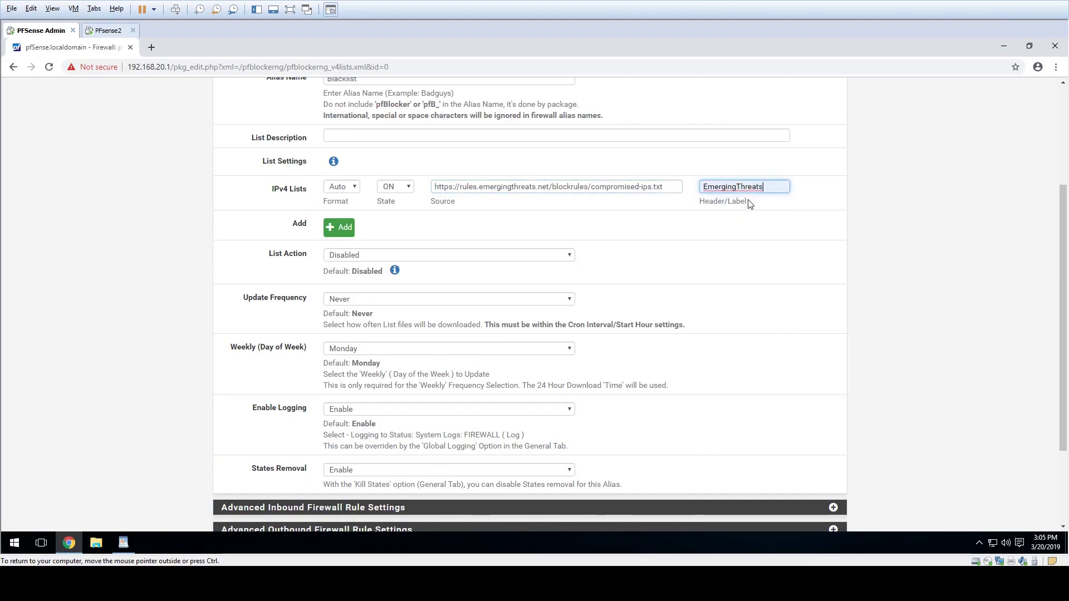
Step: Add a second, empty source row to the alias's IPv4 lists
left_click(342, 229)
left_click(338, 230)
left_click(491, 209)
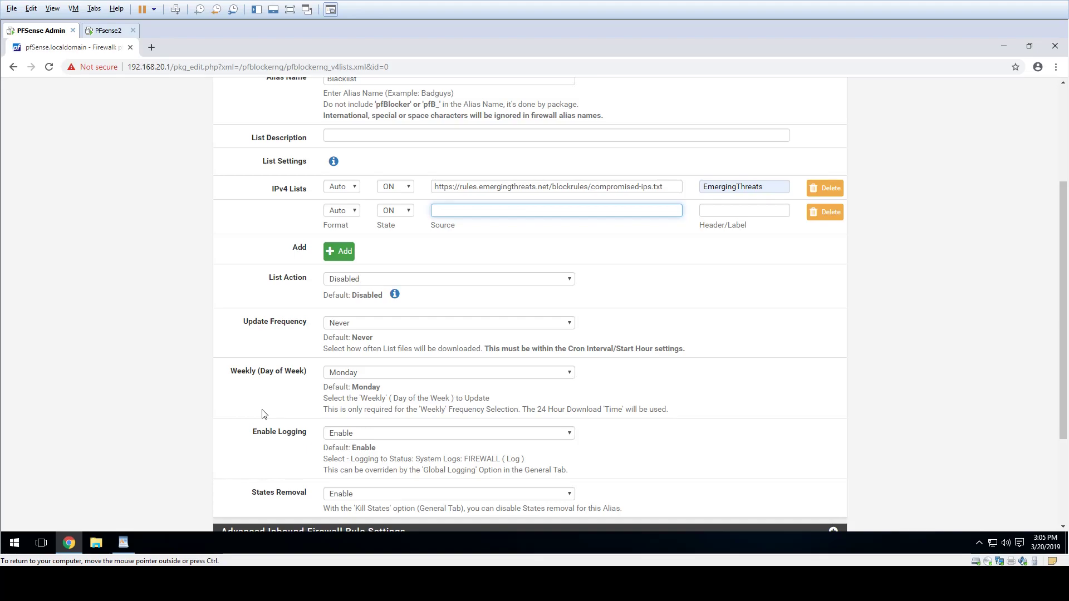
left_click(588, 187)
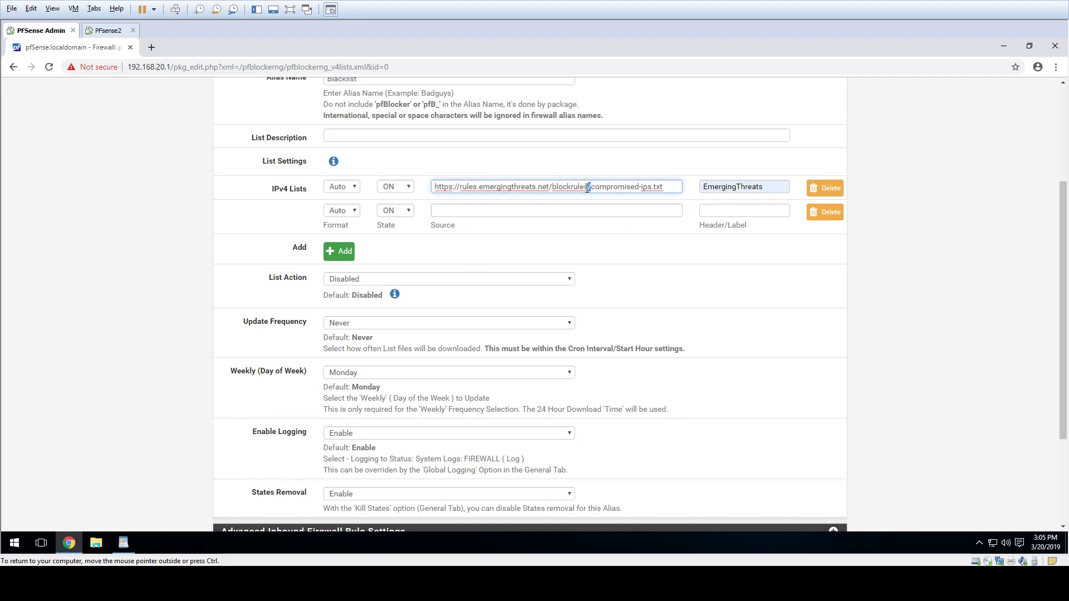
key("ctrl+a")
left_click(567, 209)
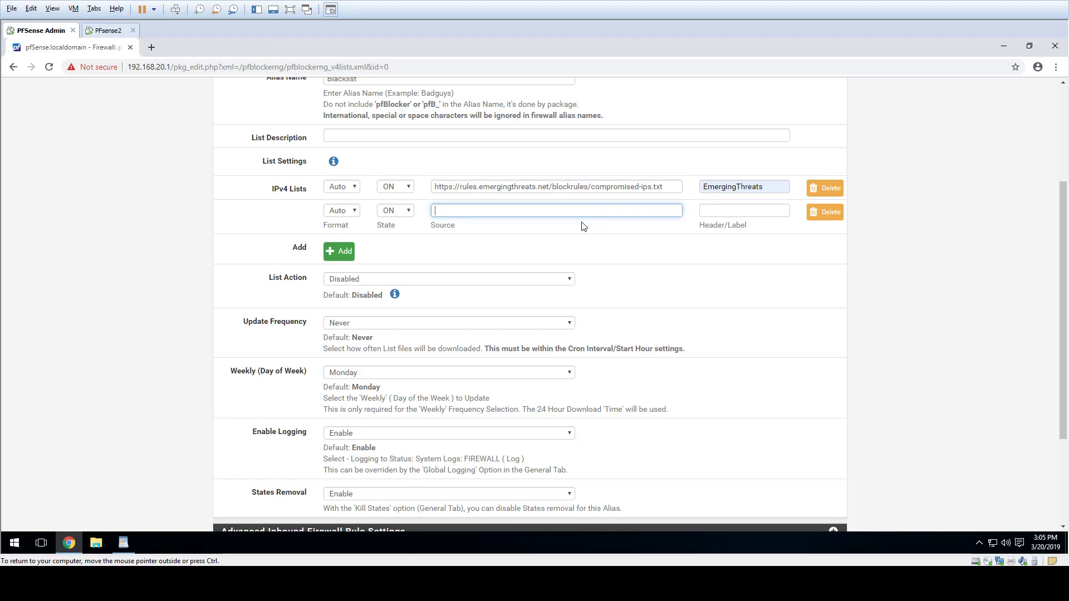
Step: Copy the Binary Defense banlist URL from the WordPad document into the second IPv4 list's source in the browser
left_click(123, 542)
left_click(448, 269)
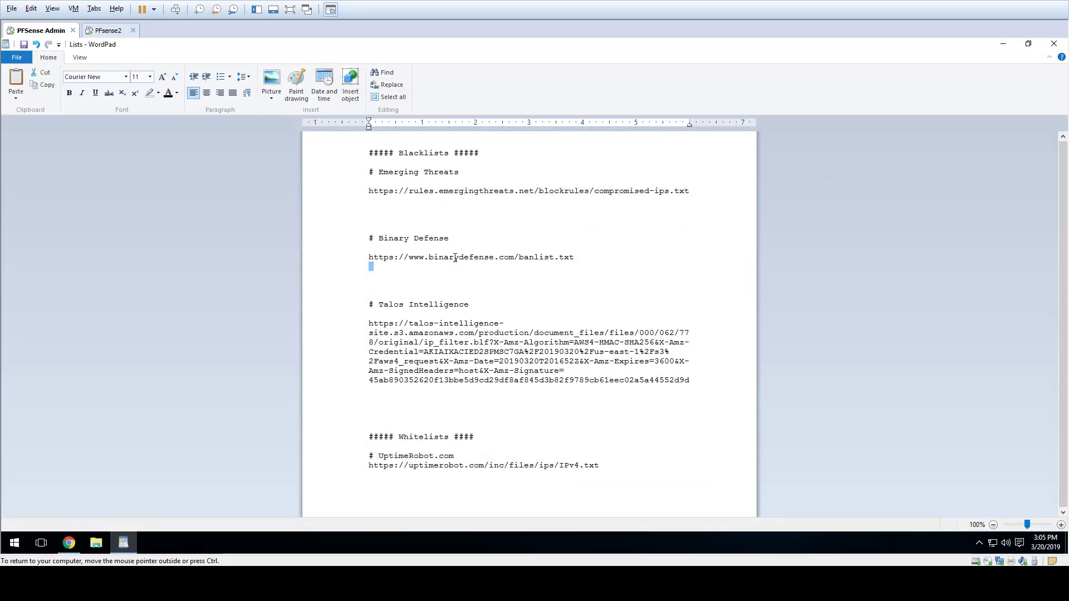
triple_click(457, 257)
right_click(456, 258)
left_click(481, 277)
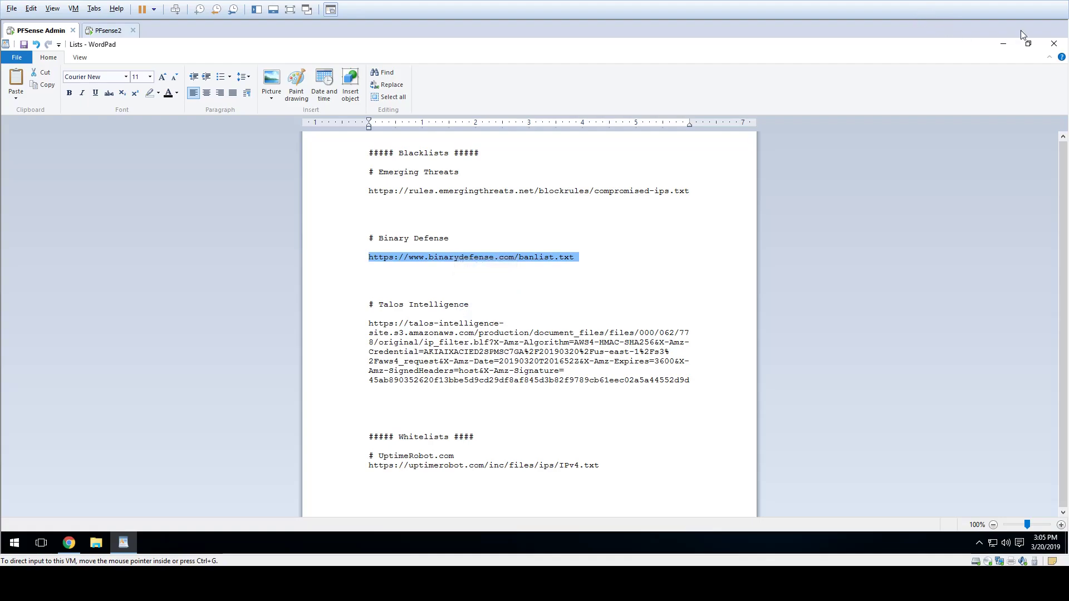
left_click(1004, 44)
key("ctrl+v")
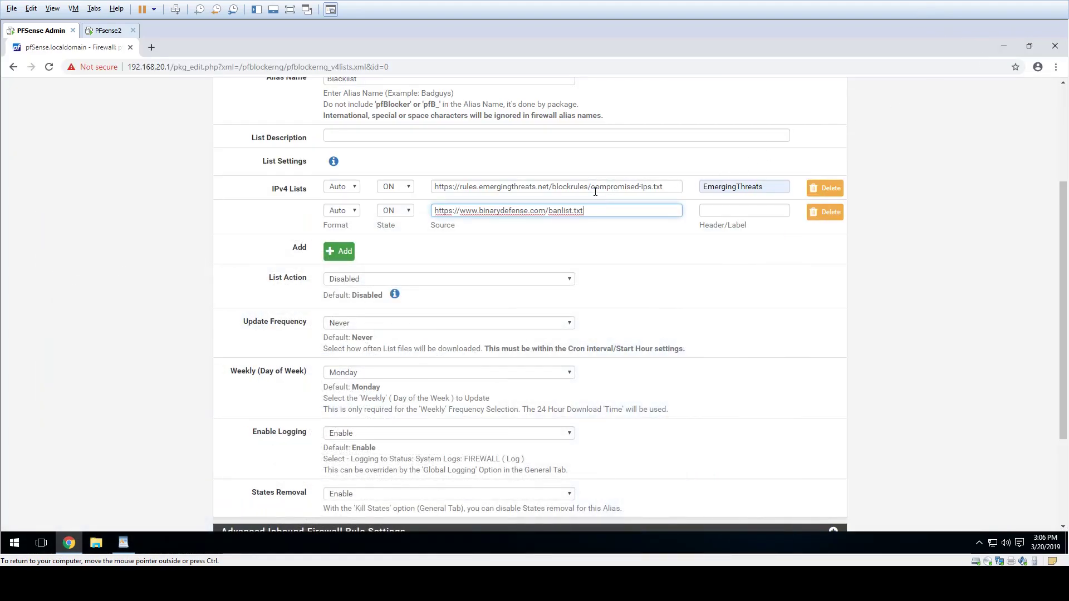
Step: Label the second IPv4 list BinaryDefense
left_click(757, 210)
type("B")
key("Down")
key("Return")
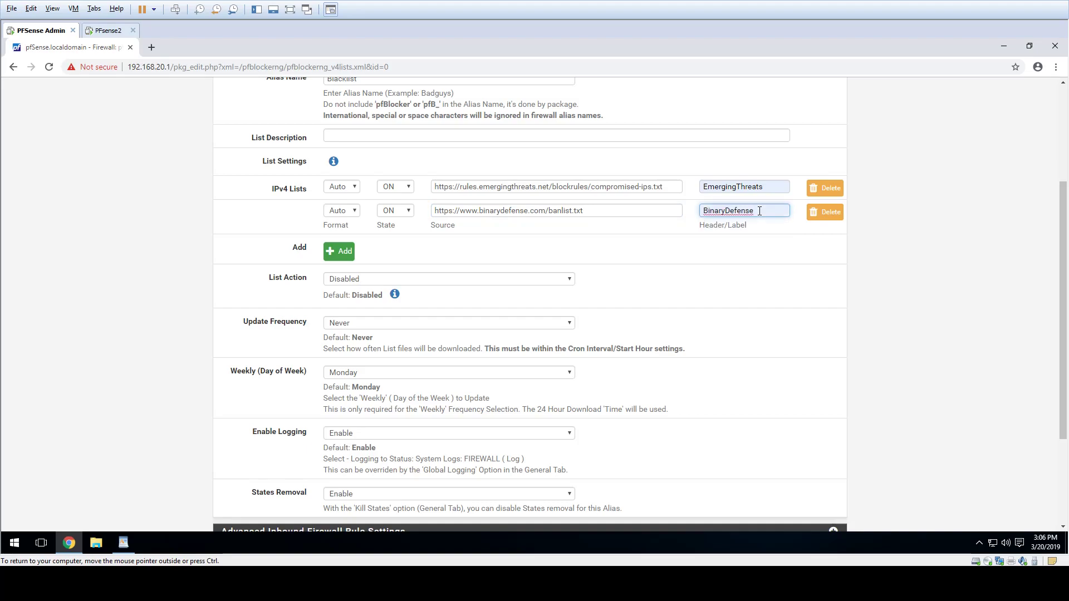
left_click(752, 228)
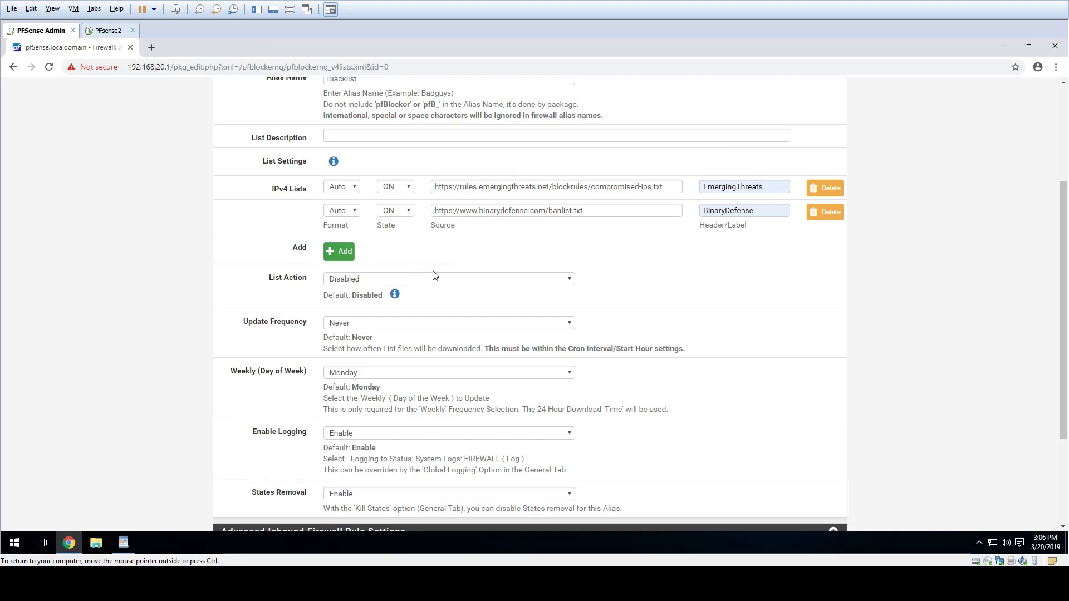
Step: Set the Blacklist alias's list action to Alias Native
left_click(449, 283)
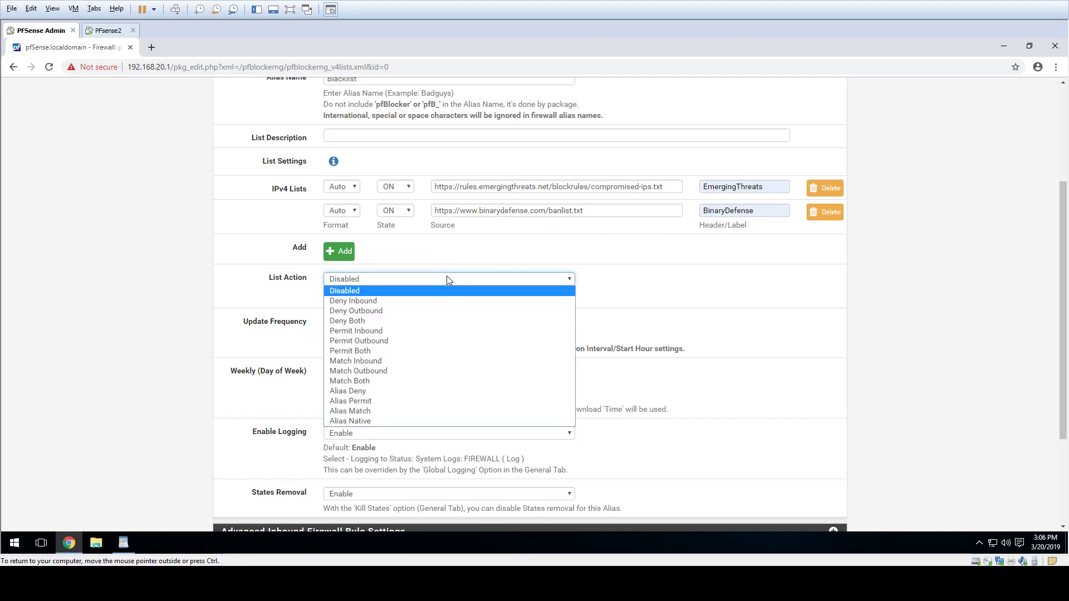
left_click(458, 277)
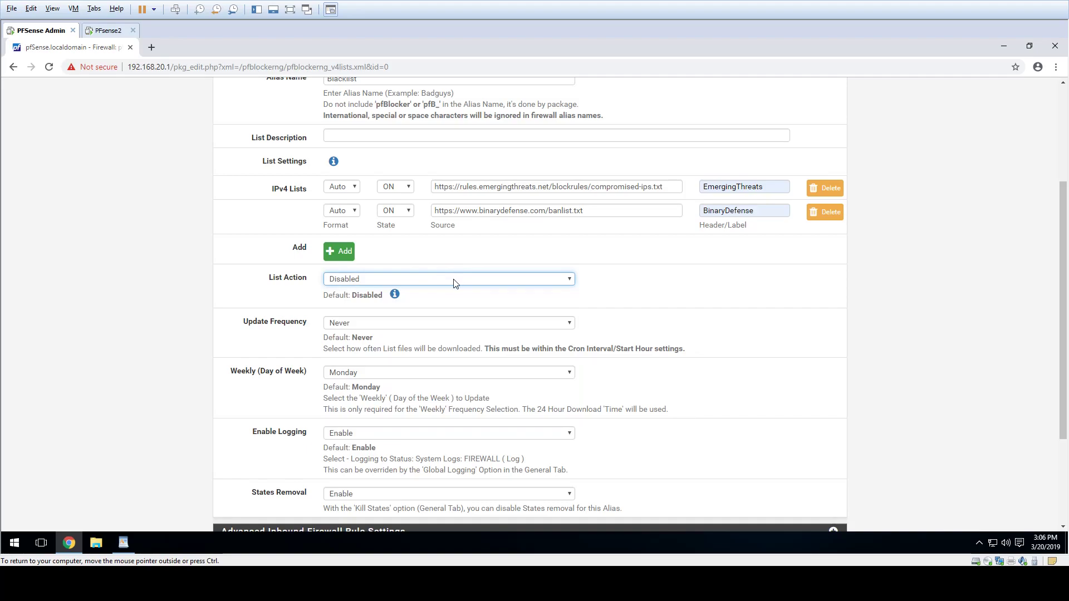
left_click(412, 283)
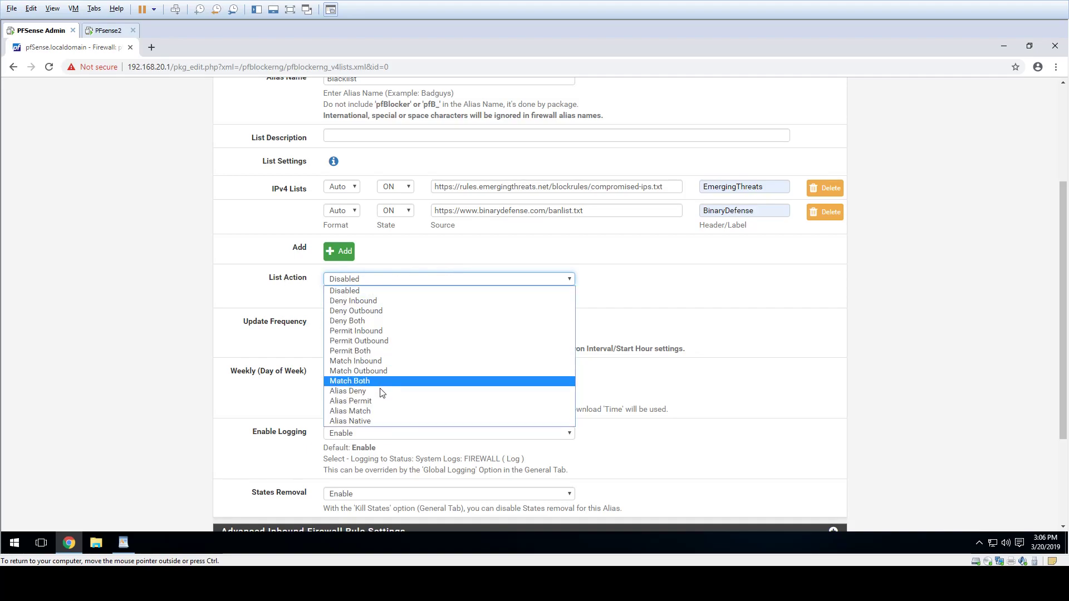
left_click(385, 423)
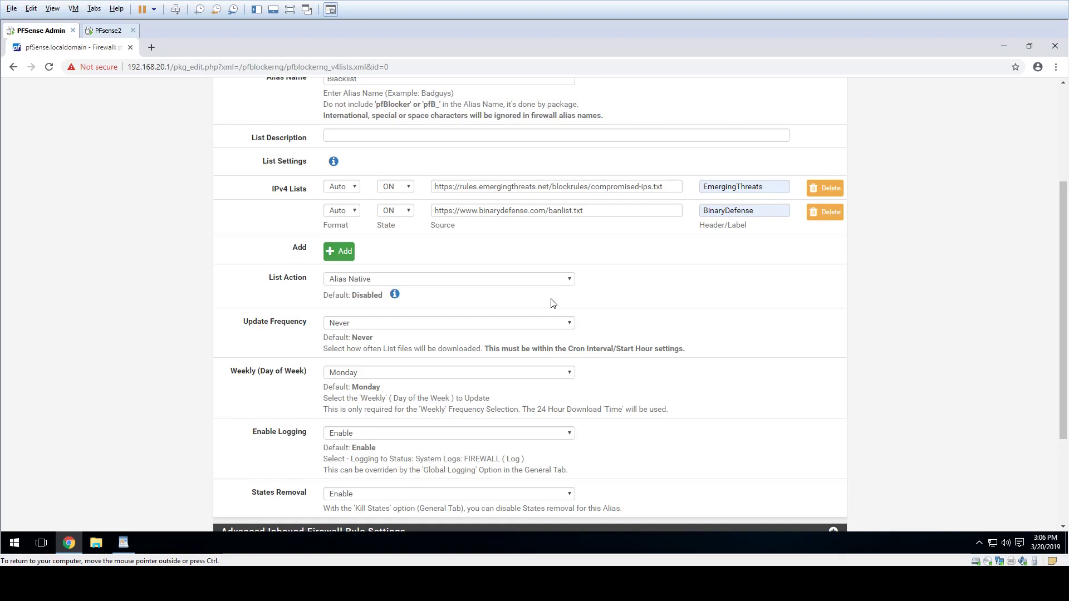
left_click(558, 280)
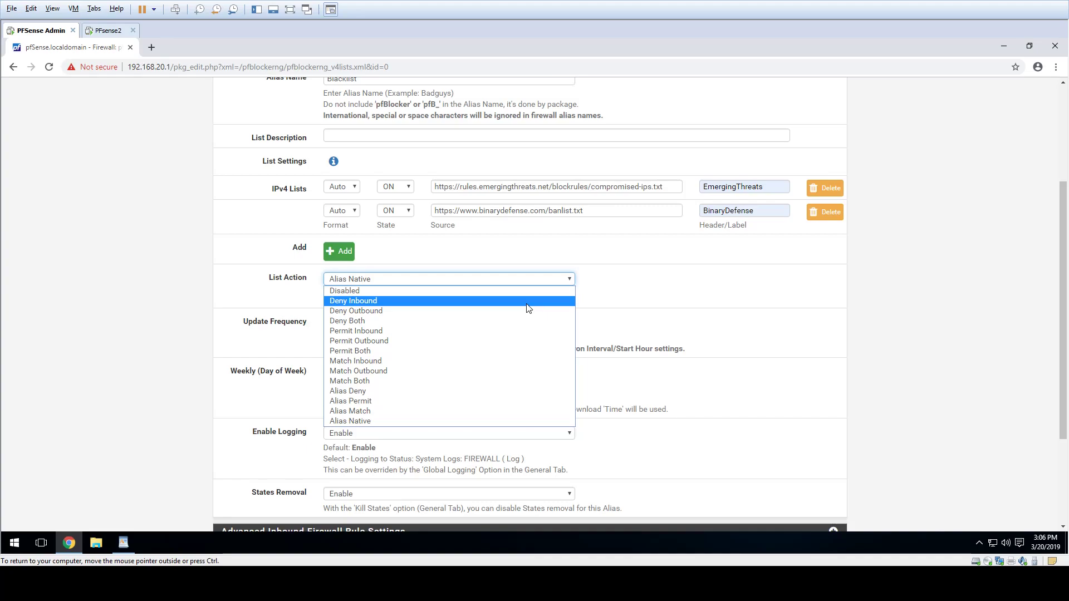
left_click(615, 311)
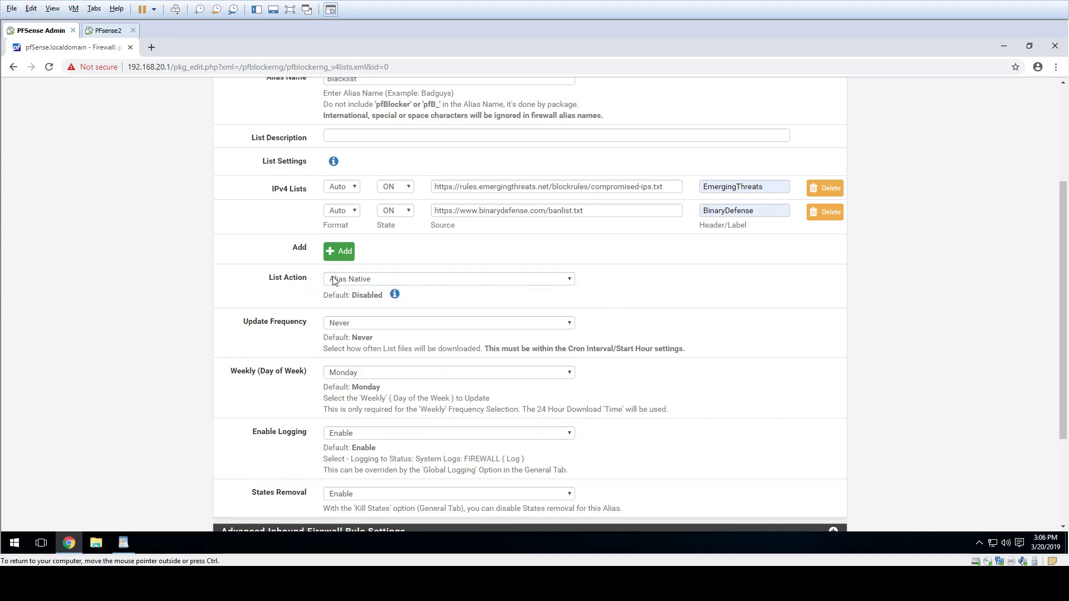
Step: Set the Blacklist alias's update frequency to Every Hour and save the alias
left_click(354, 323)
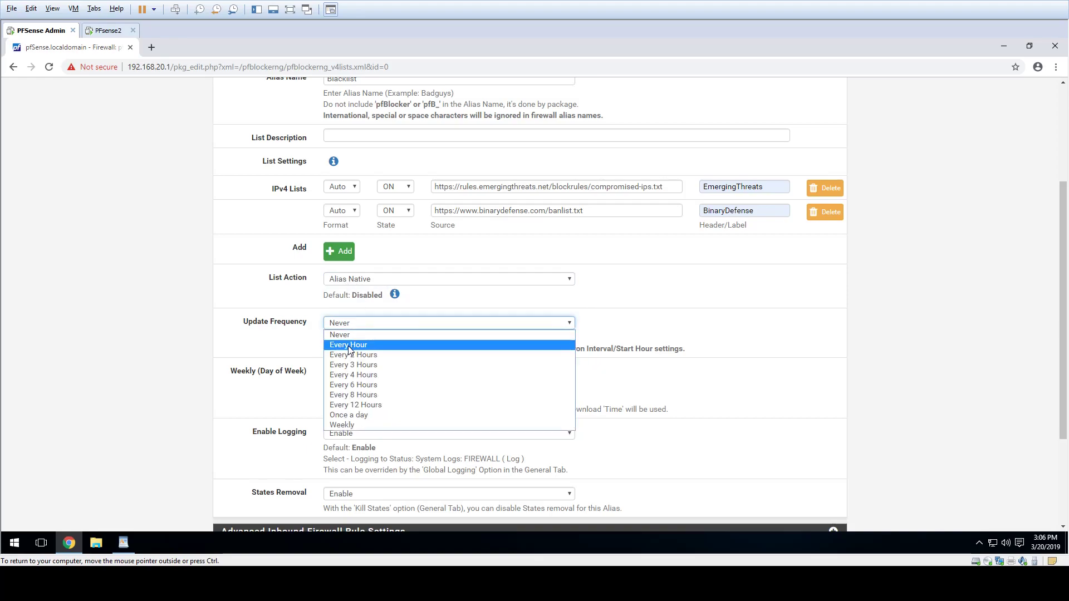
left_click(350, 346)
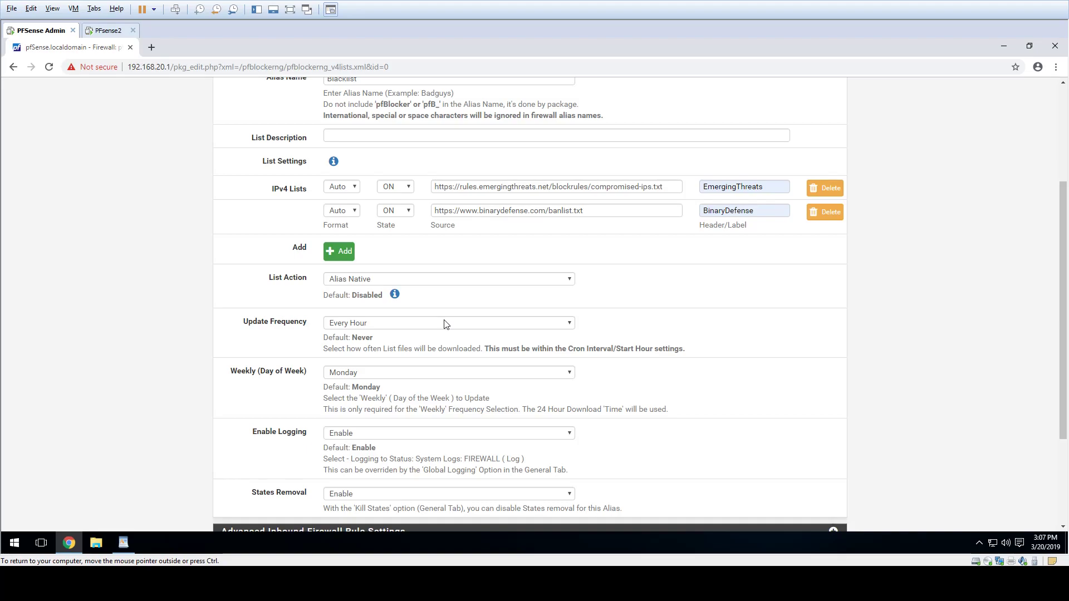
left_click(420, 326)
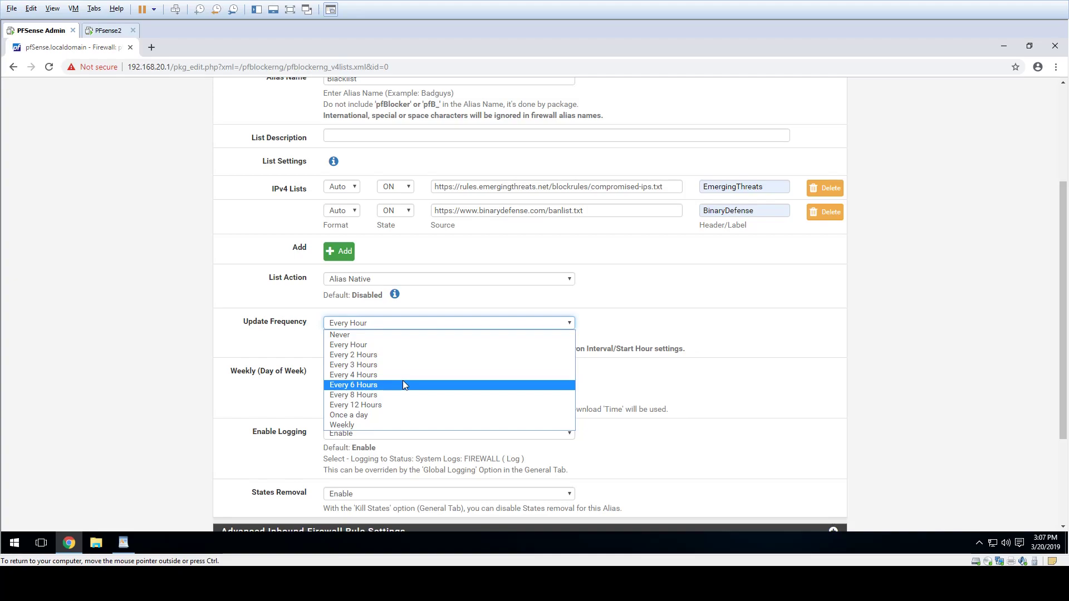
left_click(460, 326)
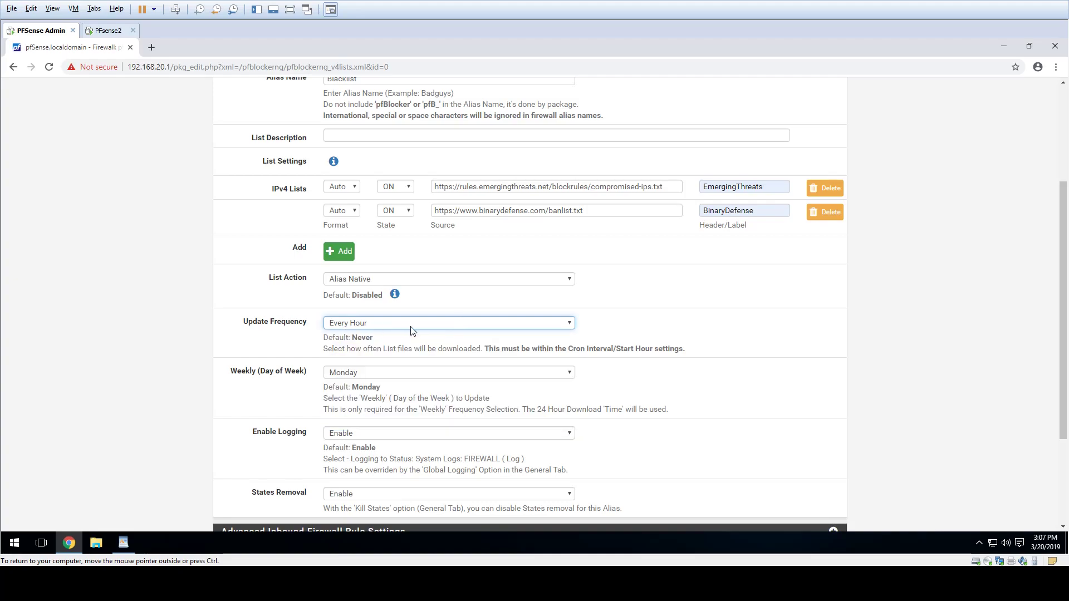
scroll(376, 345, "down", 1)
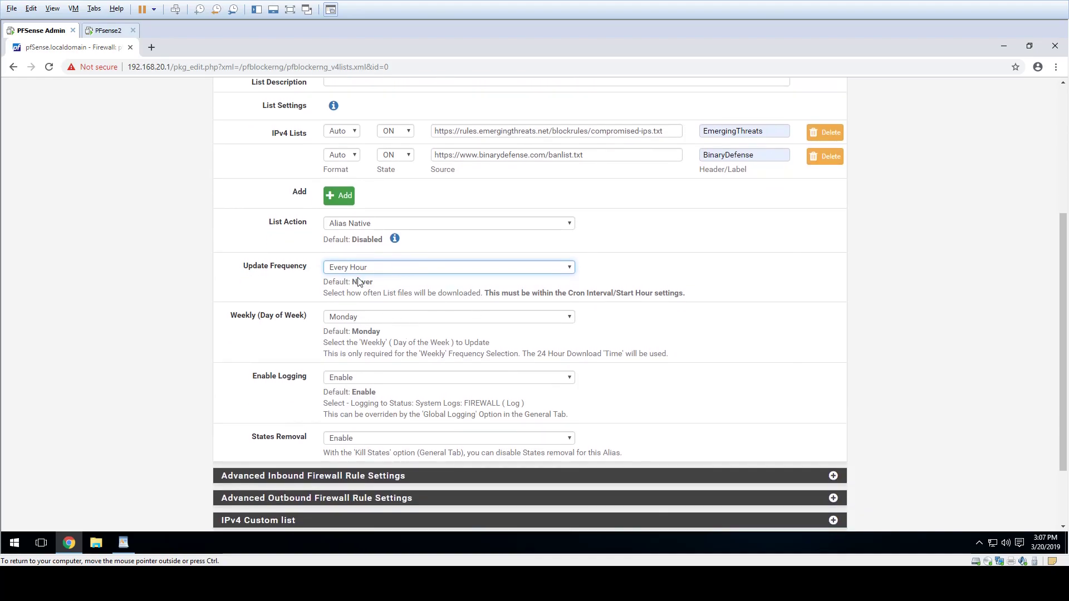
scroll(342, 327, "down", 1)
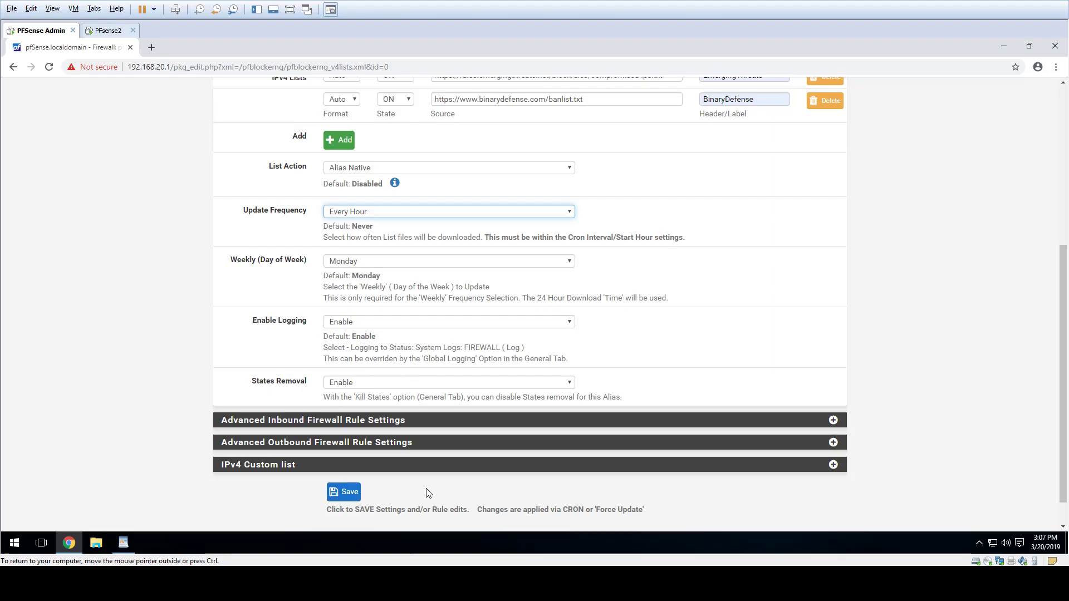
left_click(354, 496)
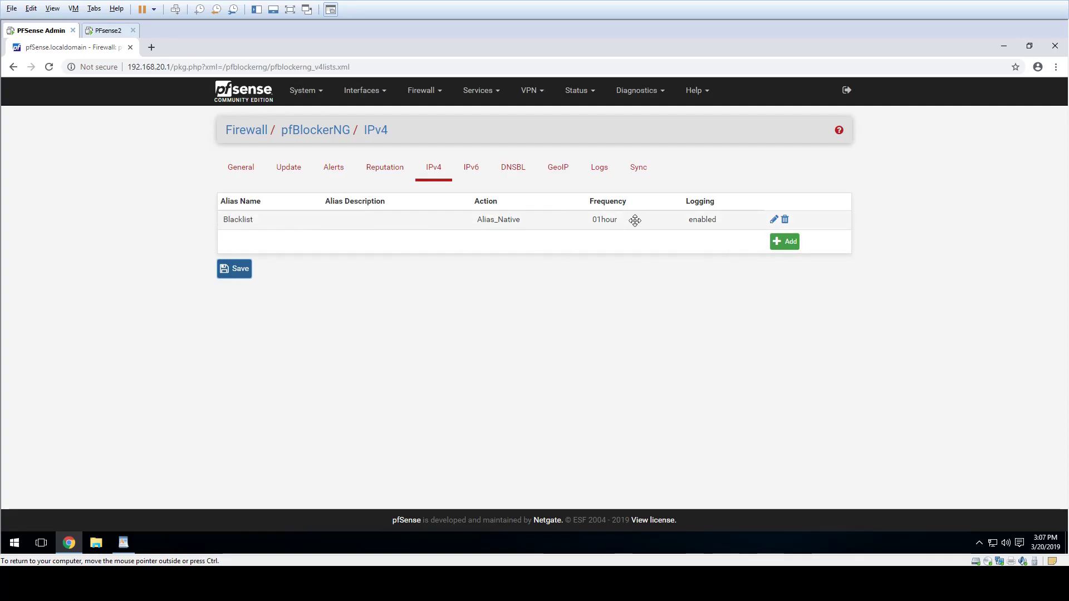
Step: Add a new IPv4 alias named Whitelist
left_click(786, 247)
left_click(453, 246)
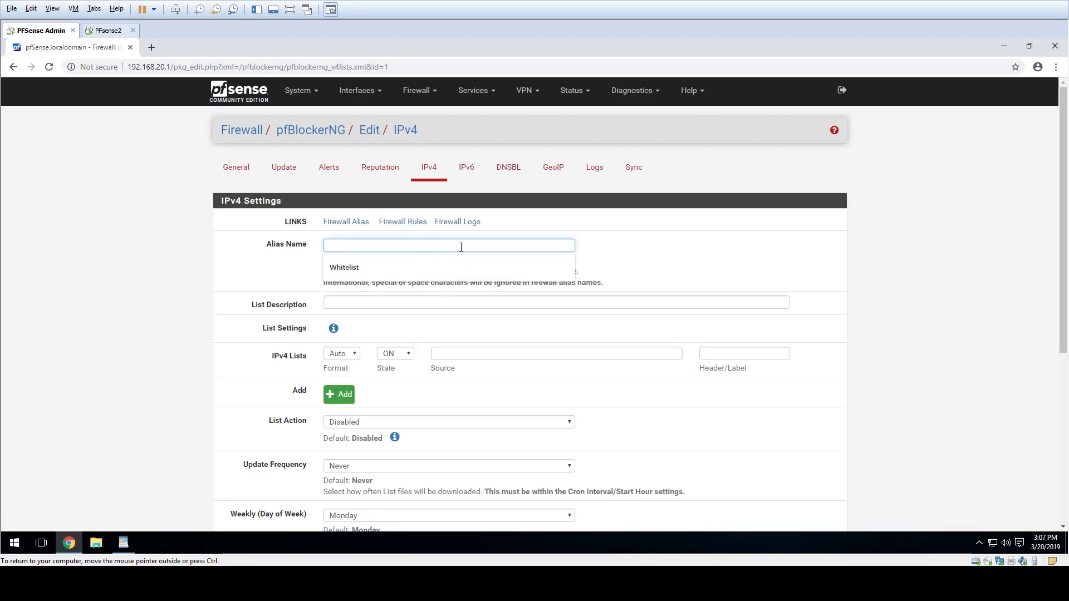
left_click(457, 268)
left_click(483, 303)
left_click(483, 354)
left_click(562, 373)
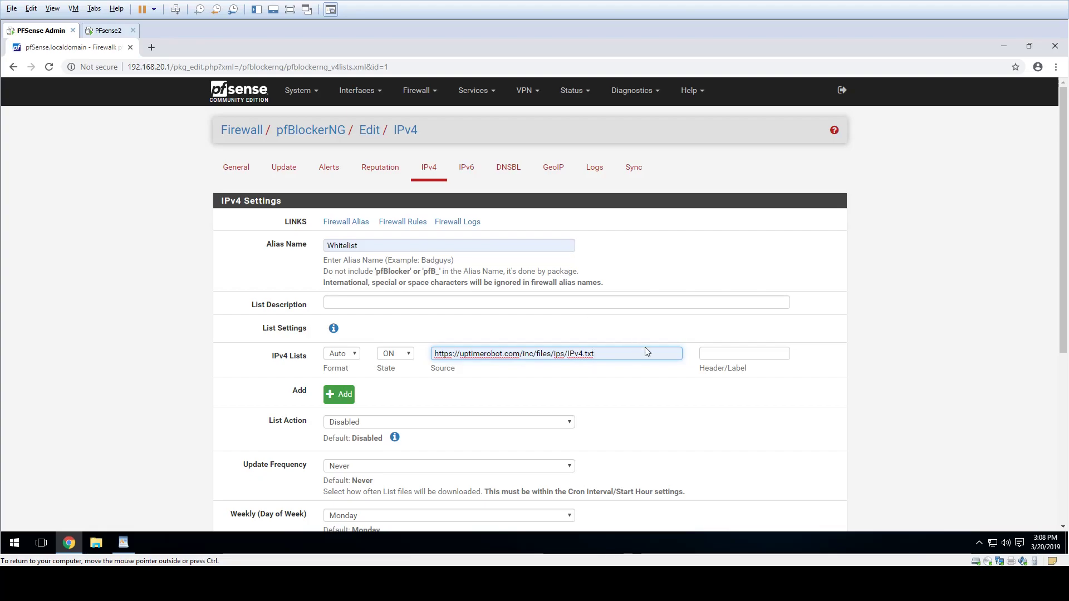
left_click(730, 354)
left_click(757, 393)
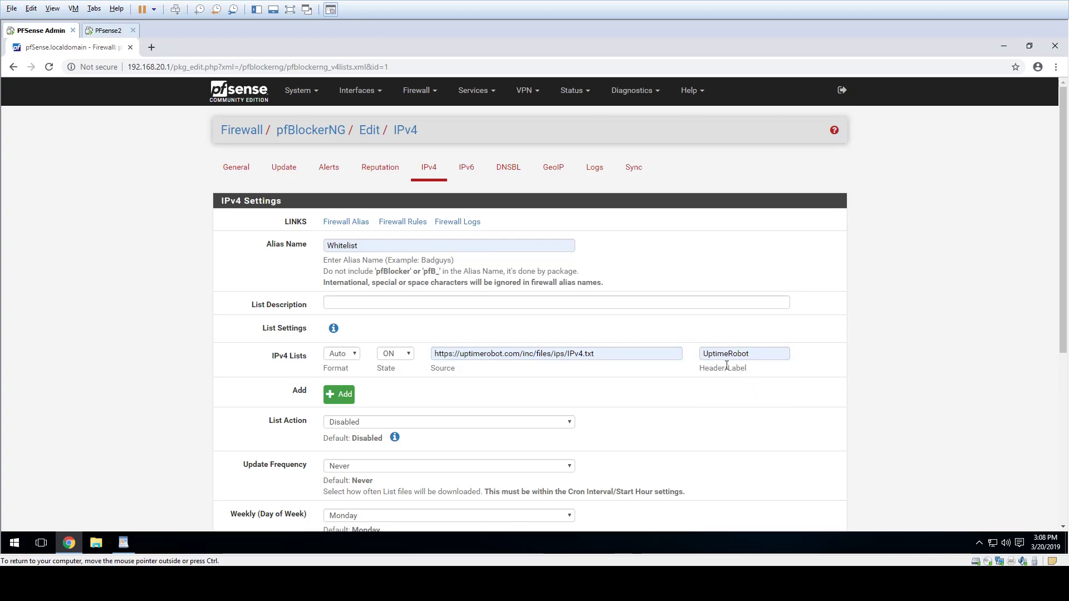
Step: Set the Whitelist alias's list action to Alias Native and its update frequency to Every Hour
scroll(724, 365, "down", 1)
left_click(449, 366)
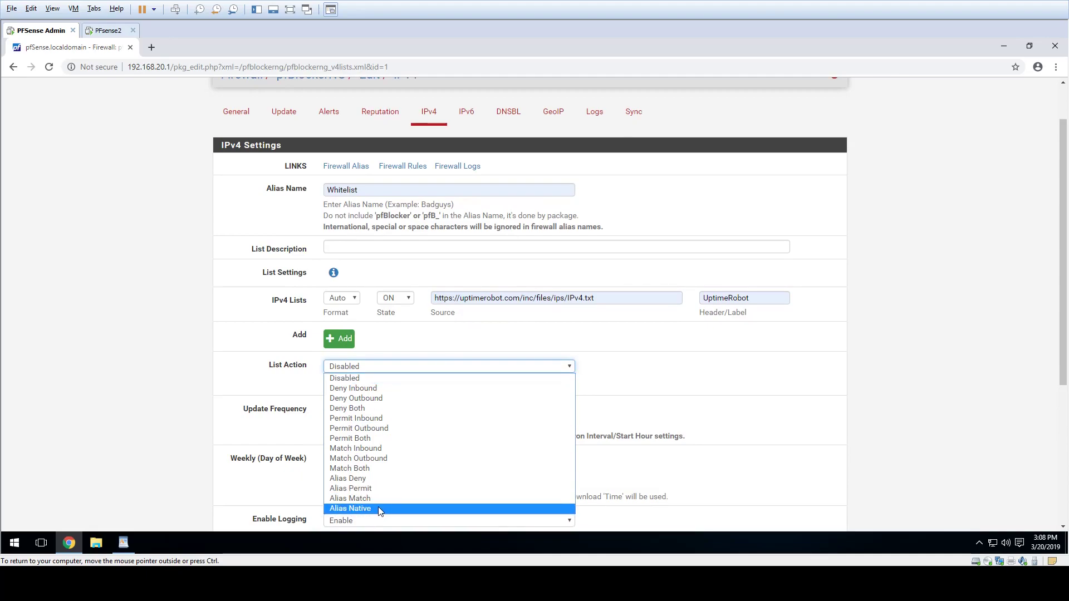
left_click(384, 509)
scroll(432, 393, "down", 1)
left_click(382, 355)
left_click(329, 375)
Step: Save the Whitelist alias
scroll(352, 376, "down", 1)
scroll(352, 377, "down", 3)
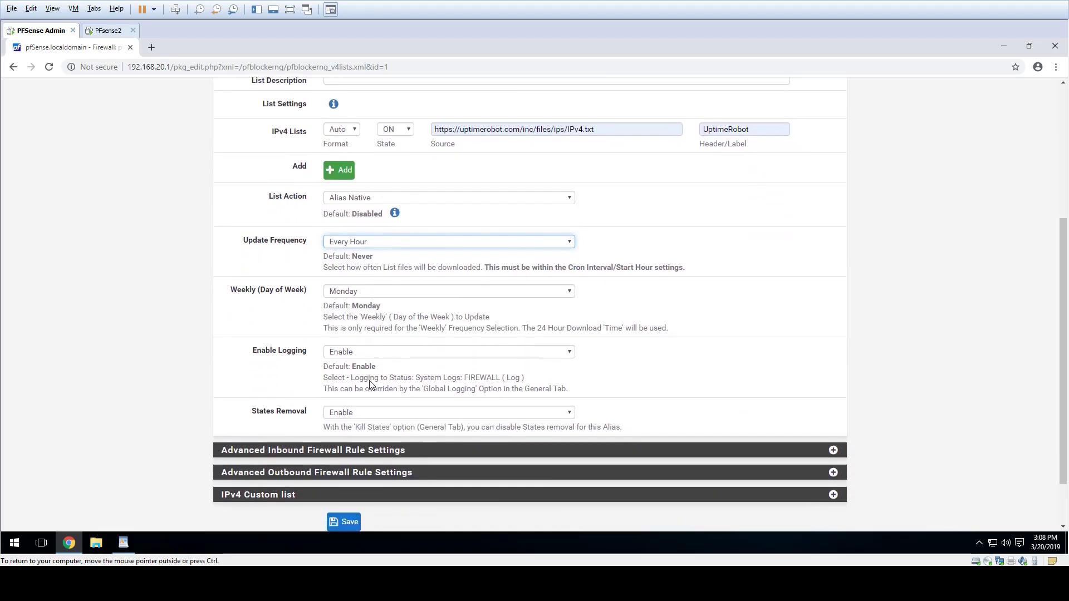
left_click(341, 468)
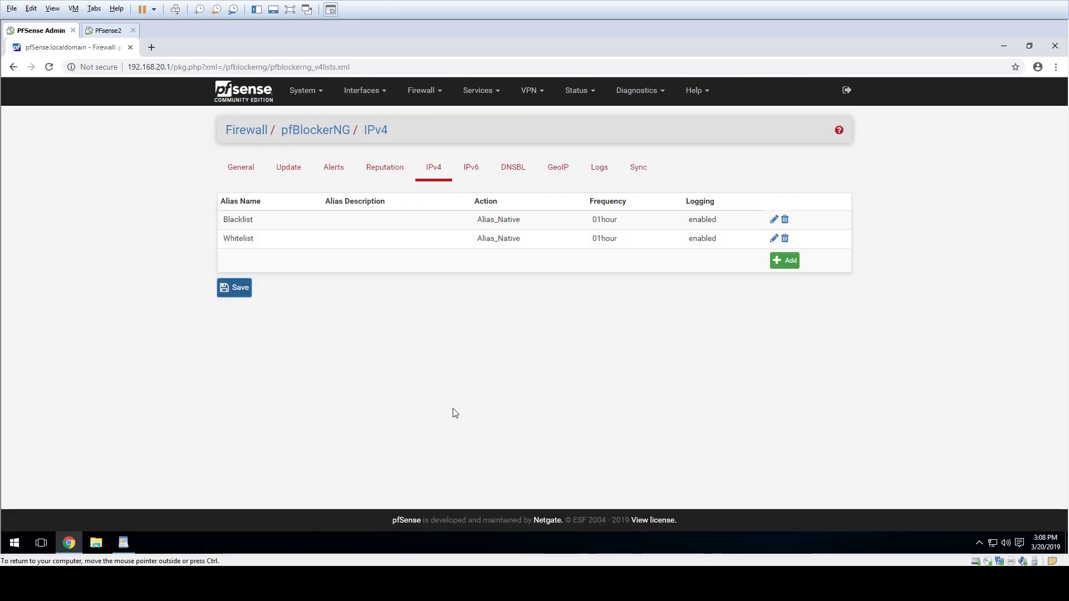
Step: Run a forced pfBlockerNG update and review its log
left_click(294, 176)
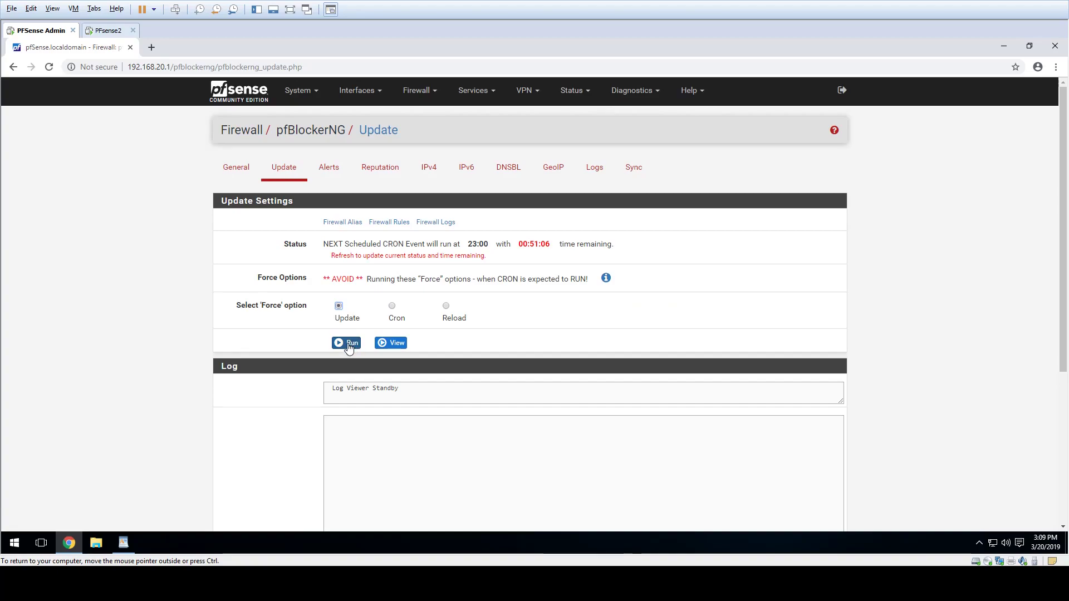
left_click(349, 343)
scroll(424, 325, "down", 4)
scroll(425, 326, "down", 2)
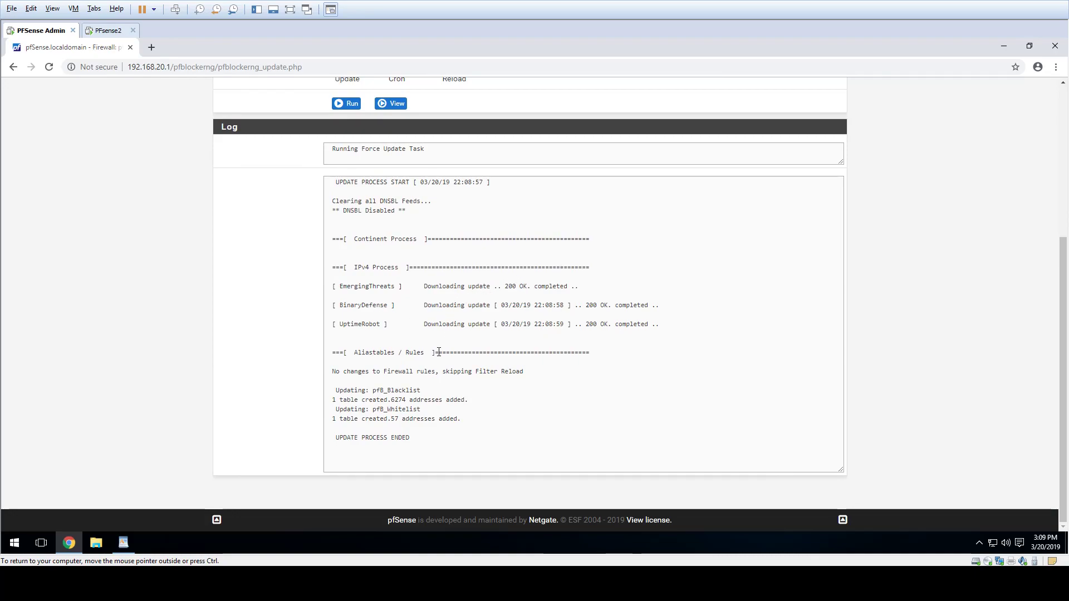
scroll(420, 384, "up", 5)
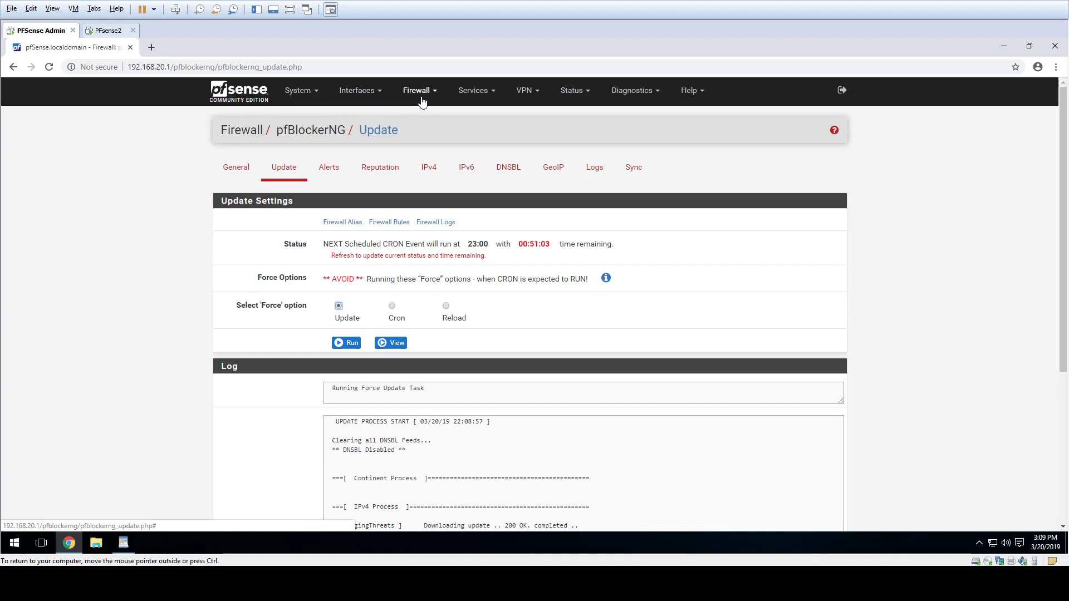
Step: Check the pfBlockerNG aliases on the dashboard and in the firewall's URL aliases
left_click(247, 104)
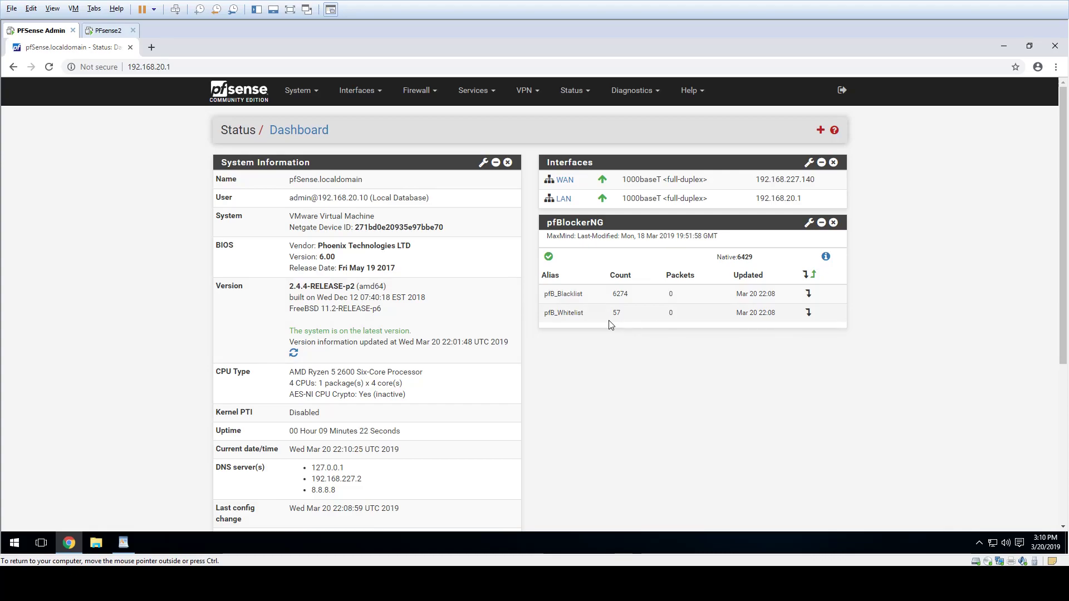
left_click(409, 95)
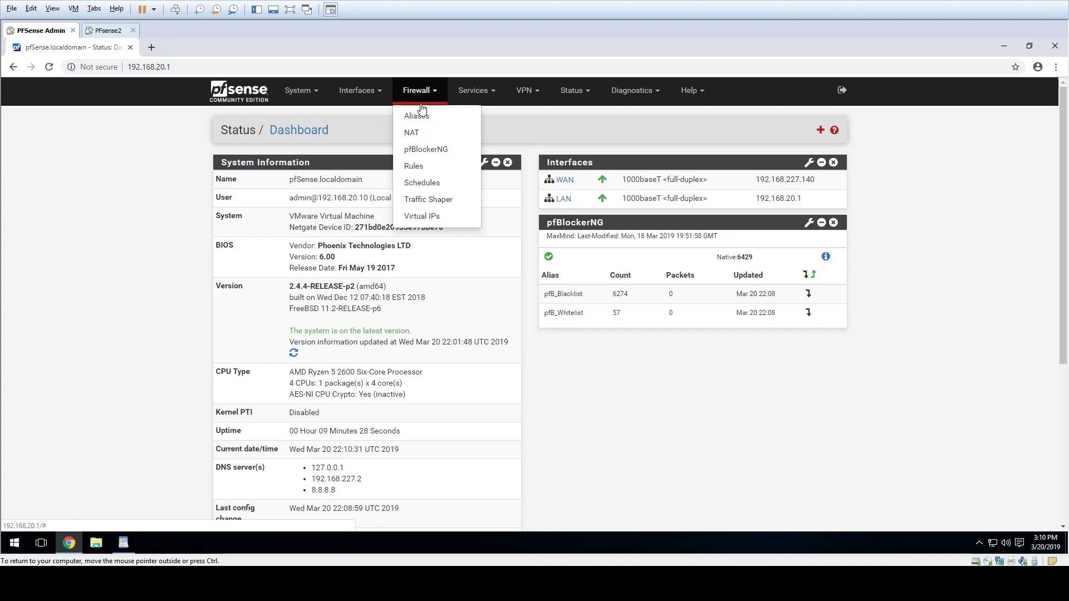
left_click(423, 117)
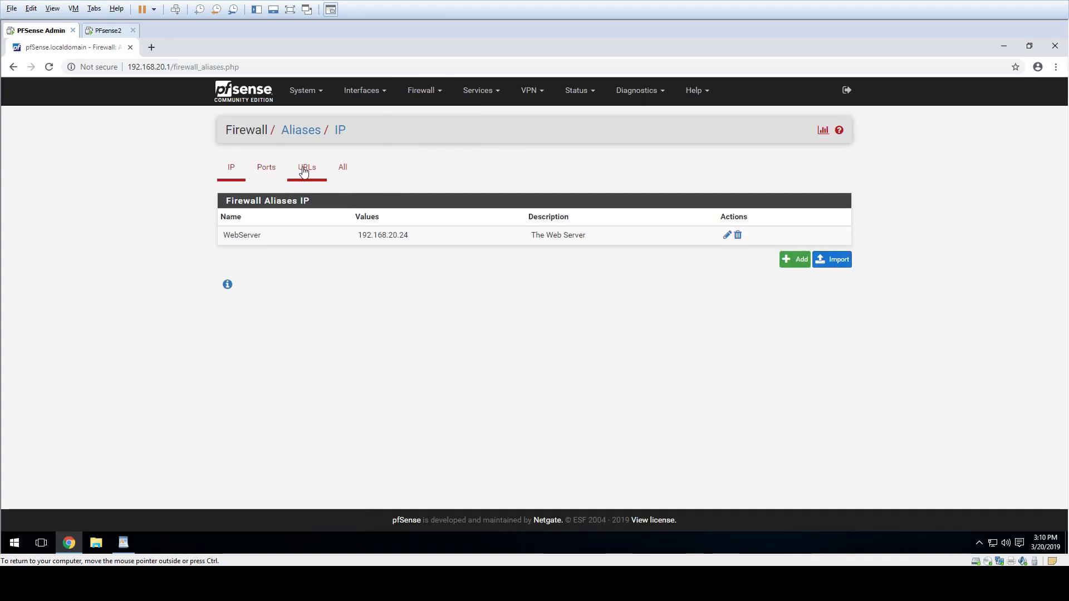
left_click(306, 169)
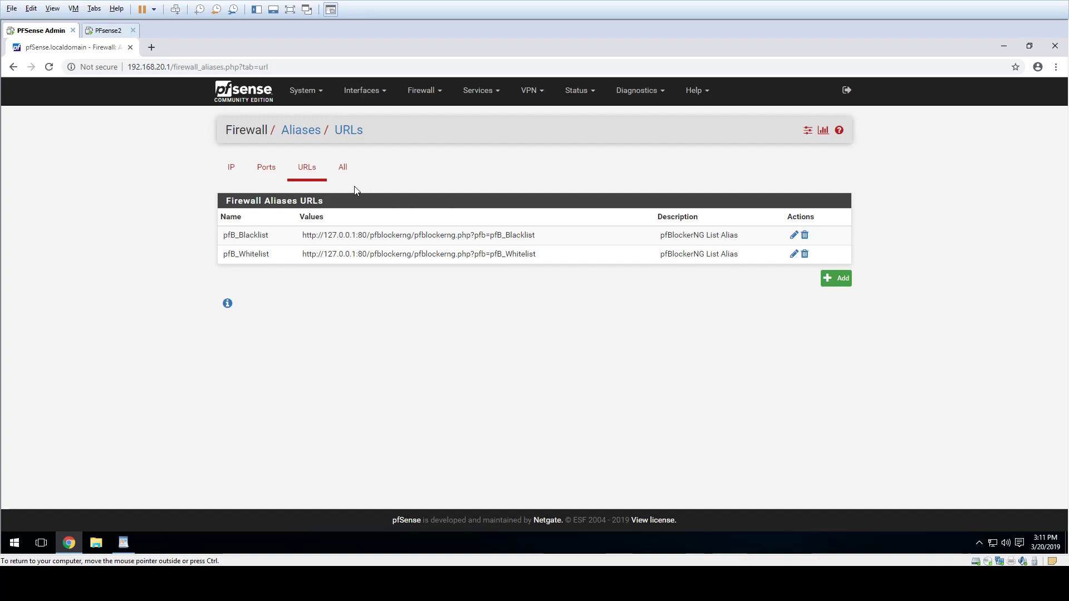
Step: Open the firewall's NAT port forward rules
left_click(431, 98)
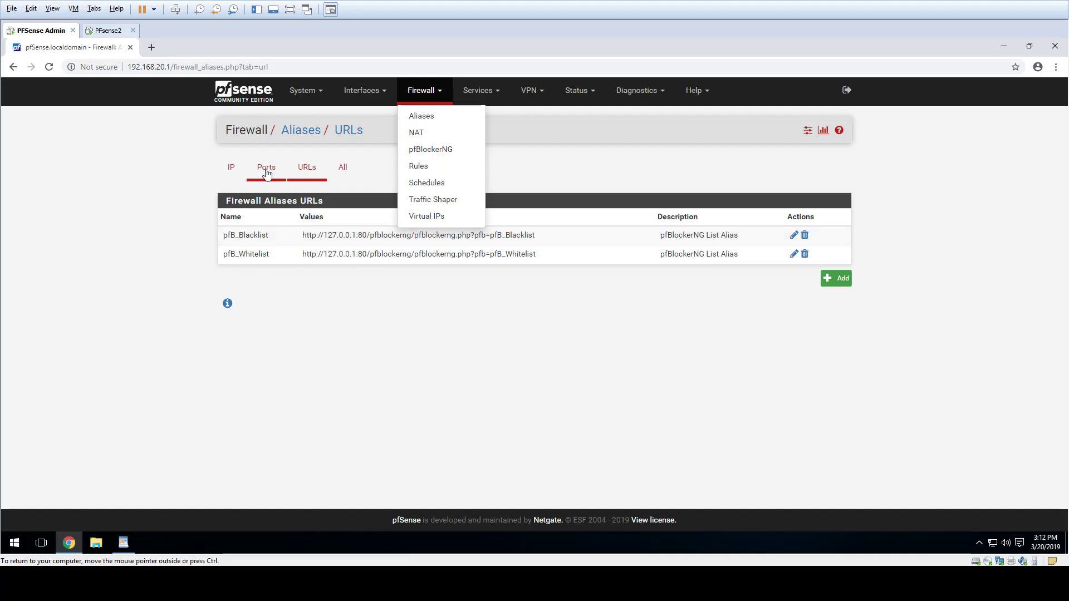
left_click(329, 148)
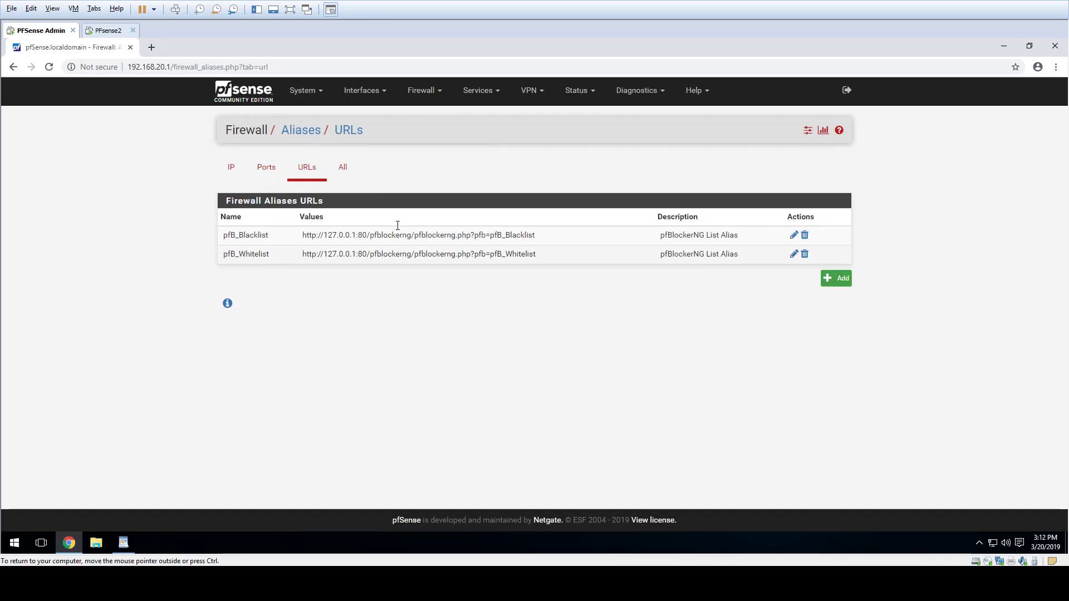
left_click(480, 95)
left_click(445, 93)
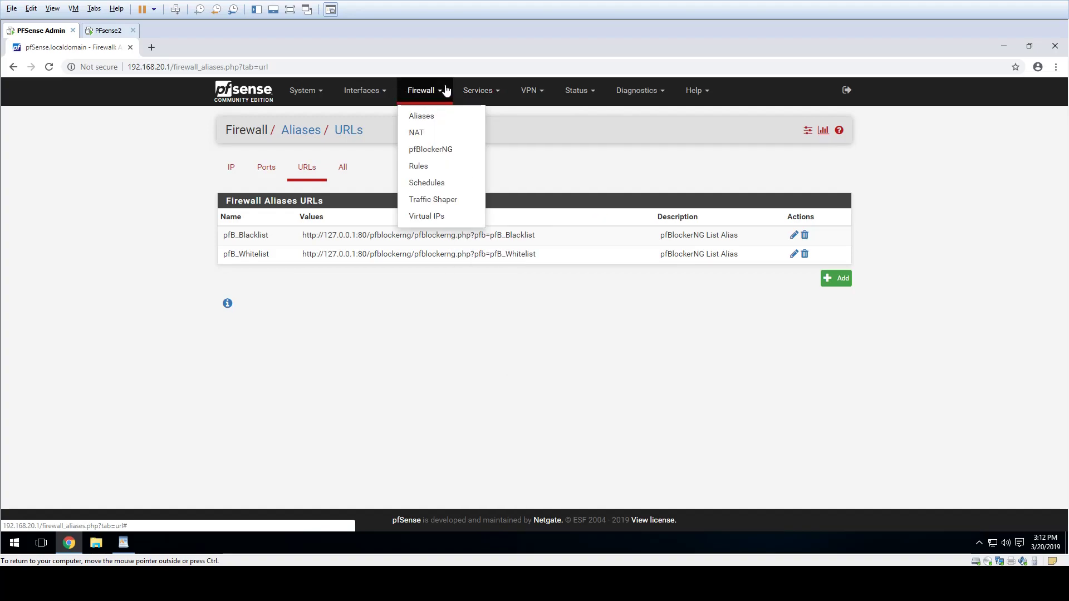
left_click(439, 134)
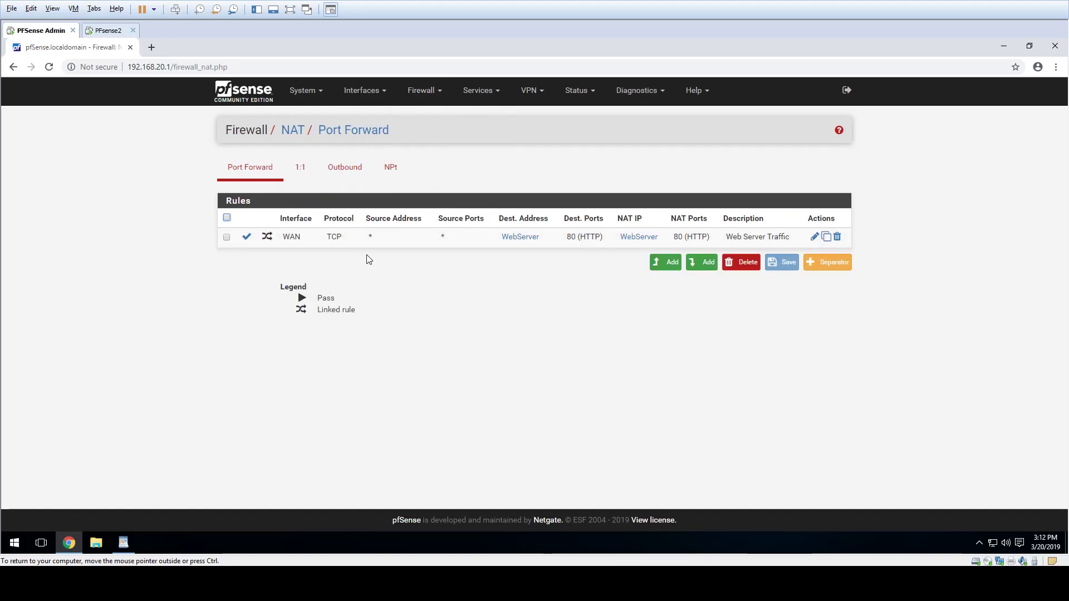
Step: Open the Web Server Traffic port forward rule for editing and show its advanced source settings
mouse_move(521, 236)
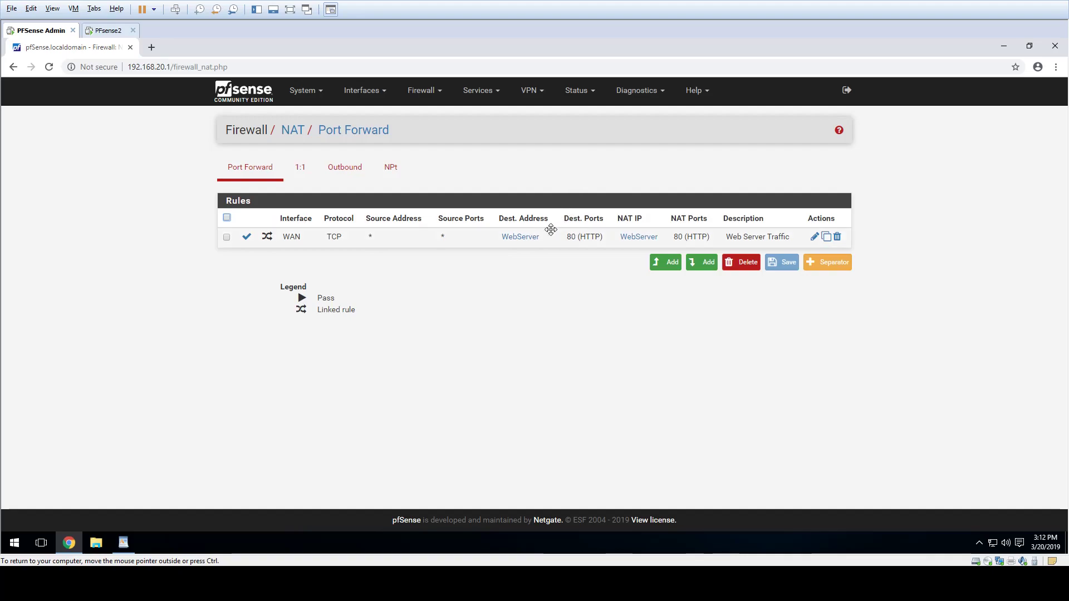
left_click(814, 238)
scroll(435, 240, "down", 1)
left_click(363, 273)
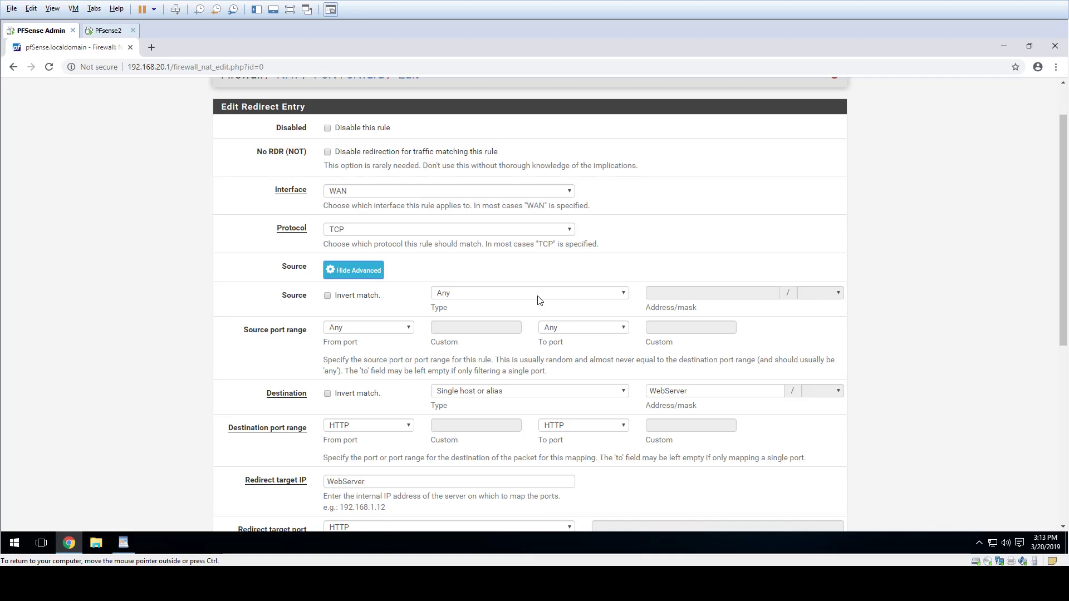
Step: Set the port forward rule's source to the single host or alias pfB_Blacklist
left_click(614, 295)
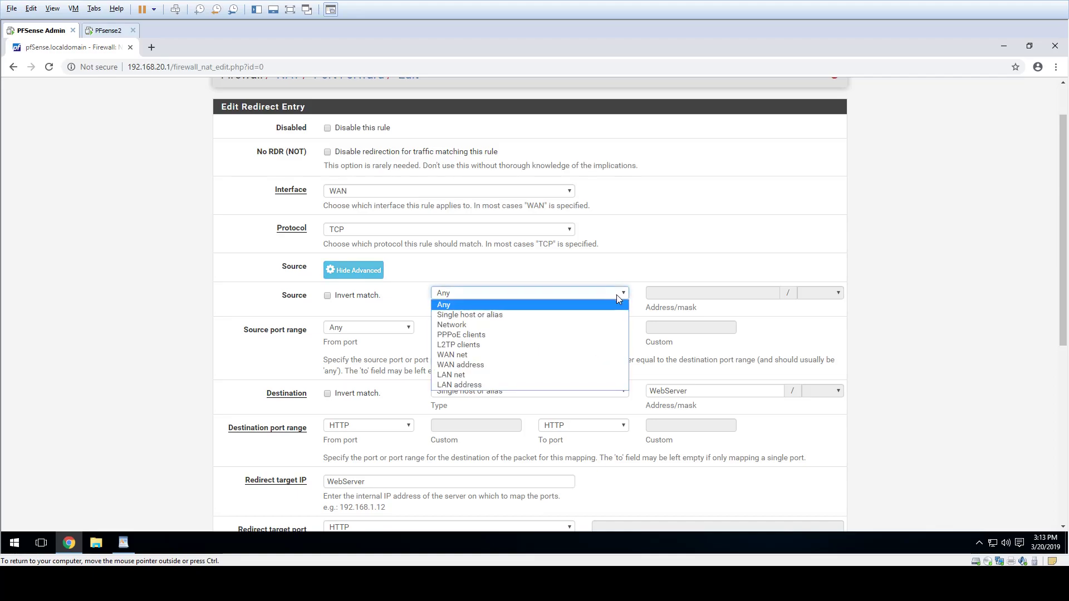
left_click(570, 293)
left_click(572, 293)
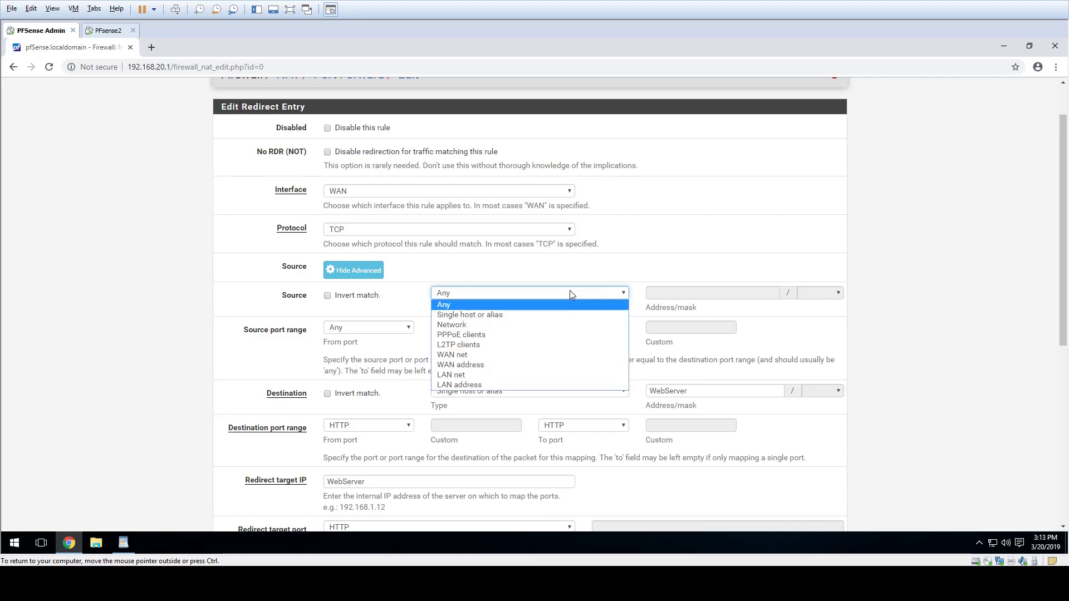
left_click(517, 316)
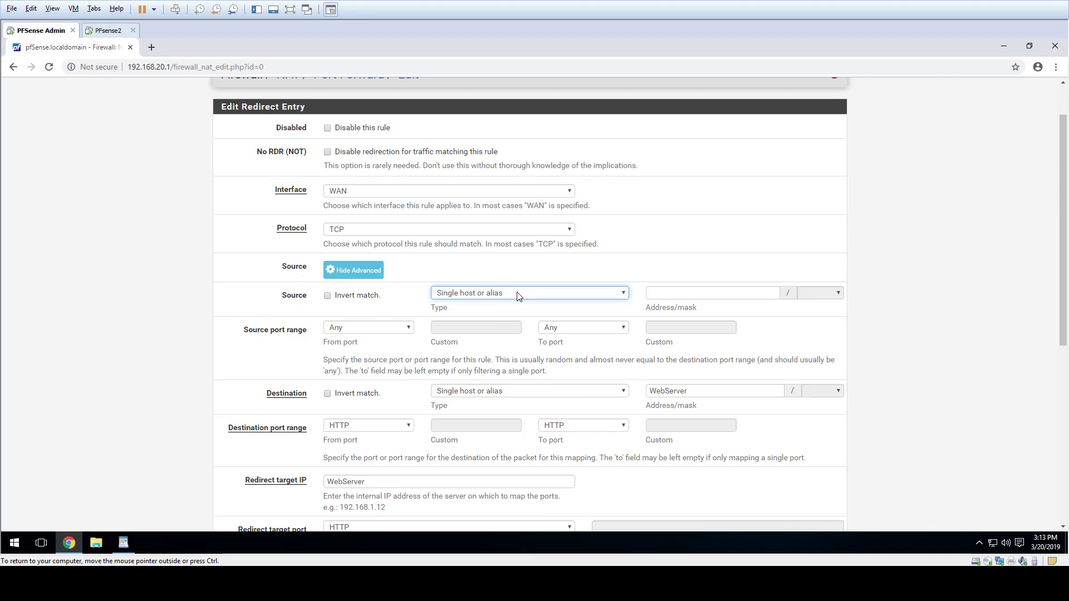
left_click(688, 294)
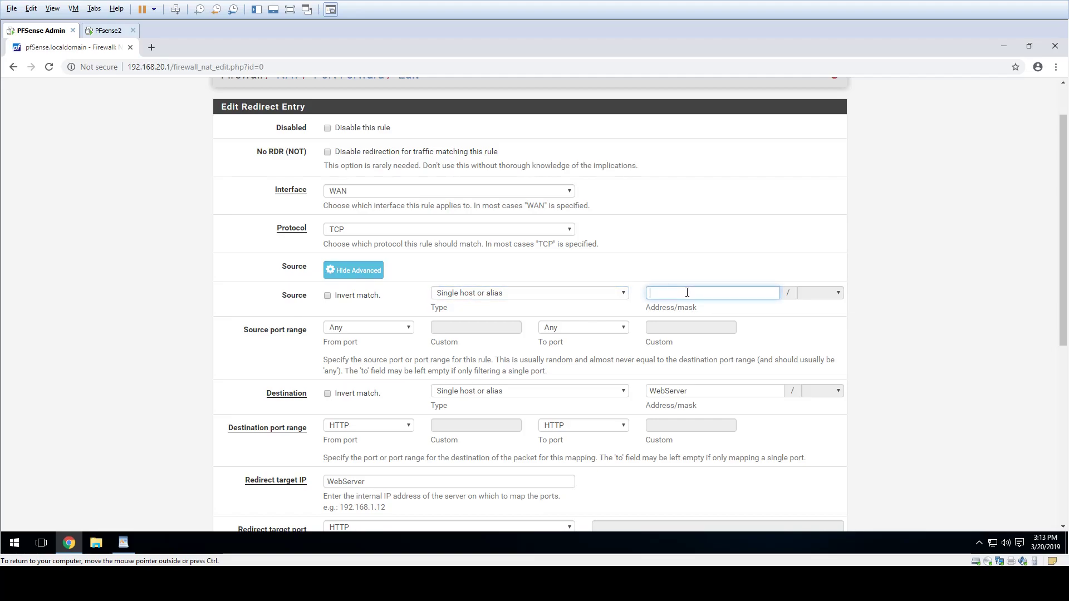
type("bl")
key("Down")
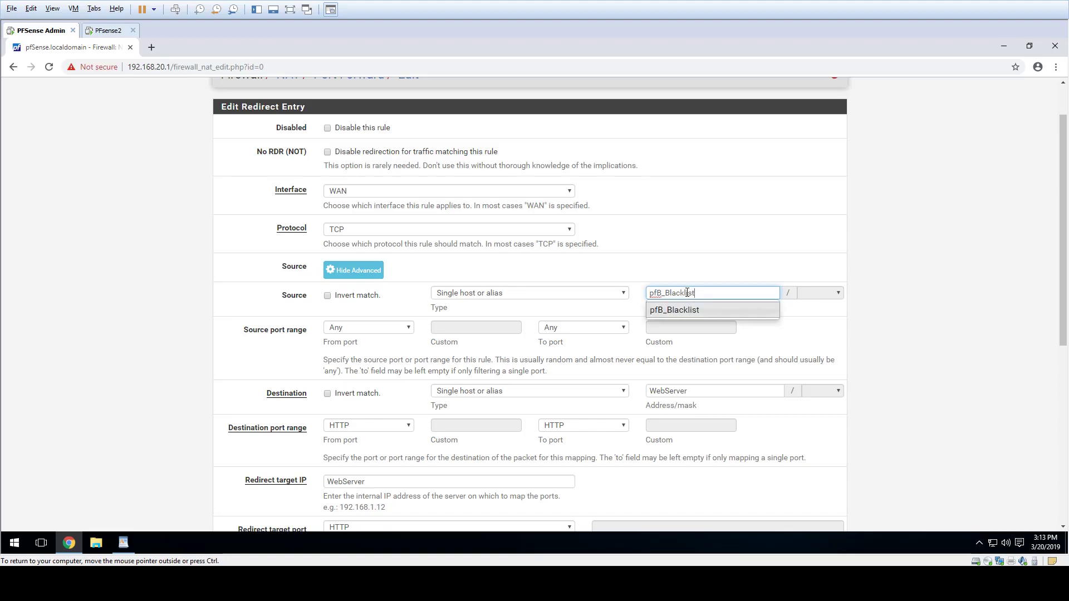
key("Return")
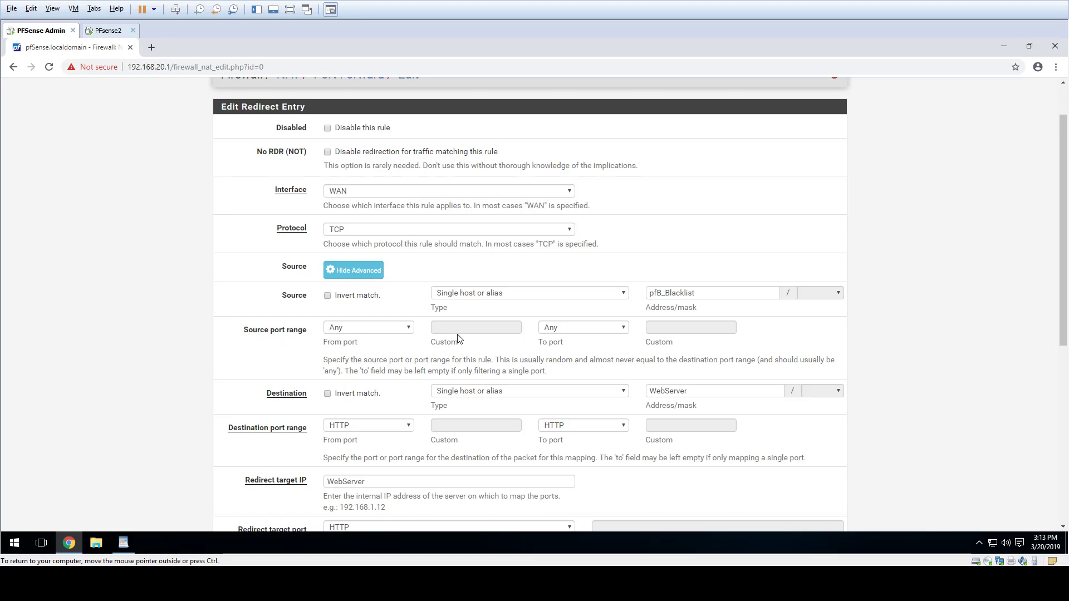
scroll(597, 329, "down", 1)
scroll(596, 329, "down", 1)
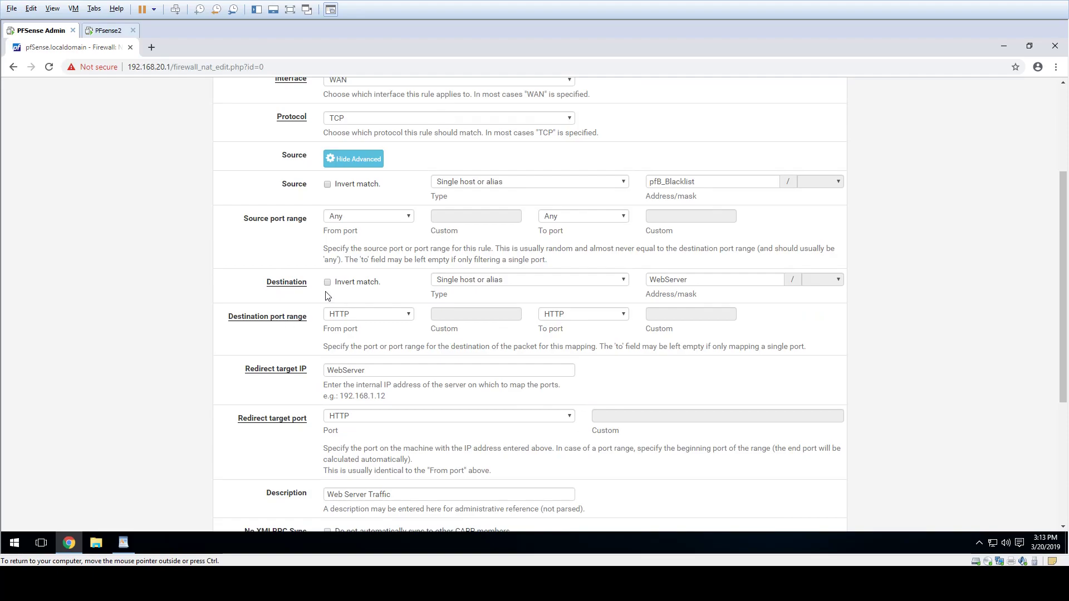
Step: Collapse the advanced source settings, save the Web Server Traffic port forward rule and apply the NAT changes
left_click(363, 158)
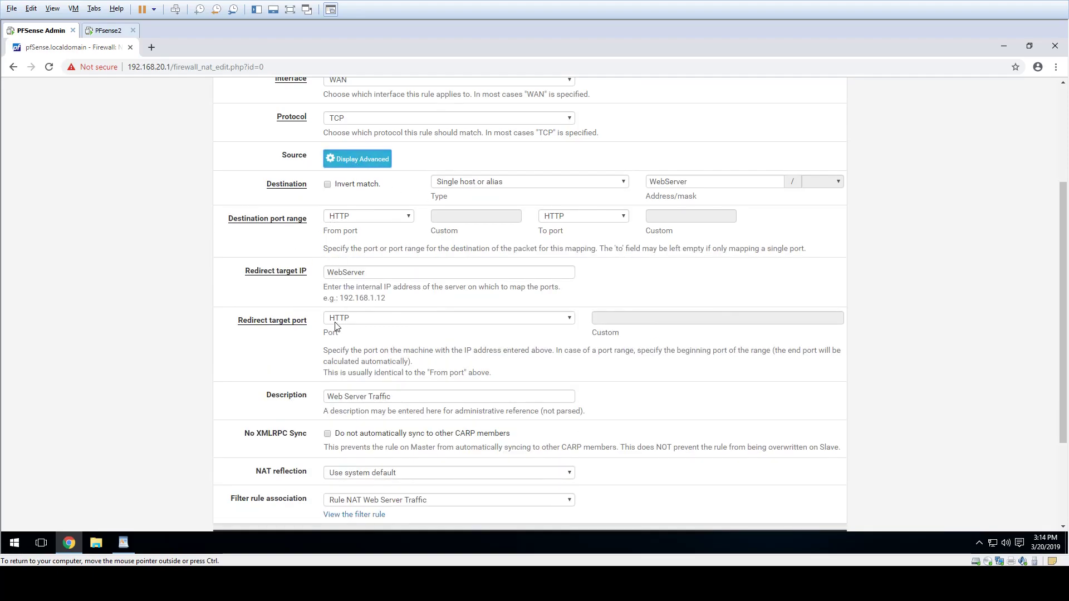
scroll(424, 384, "down", 2)
scroll(374, 383, "up", 3)
scroll(371, 223, "down", 1)
left_click(368, 162)
scroll(398, 206, "down", 1)
scroll(327, 231, "down", 3)
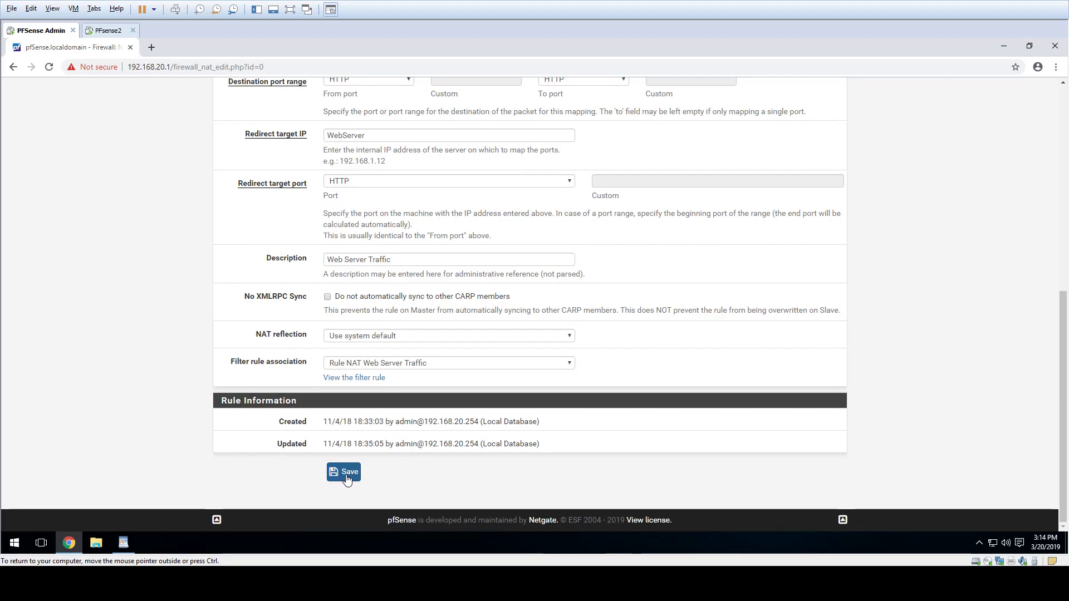
left_click(344, 473)
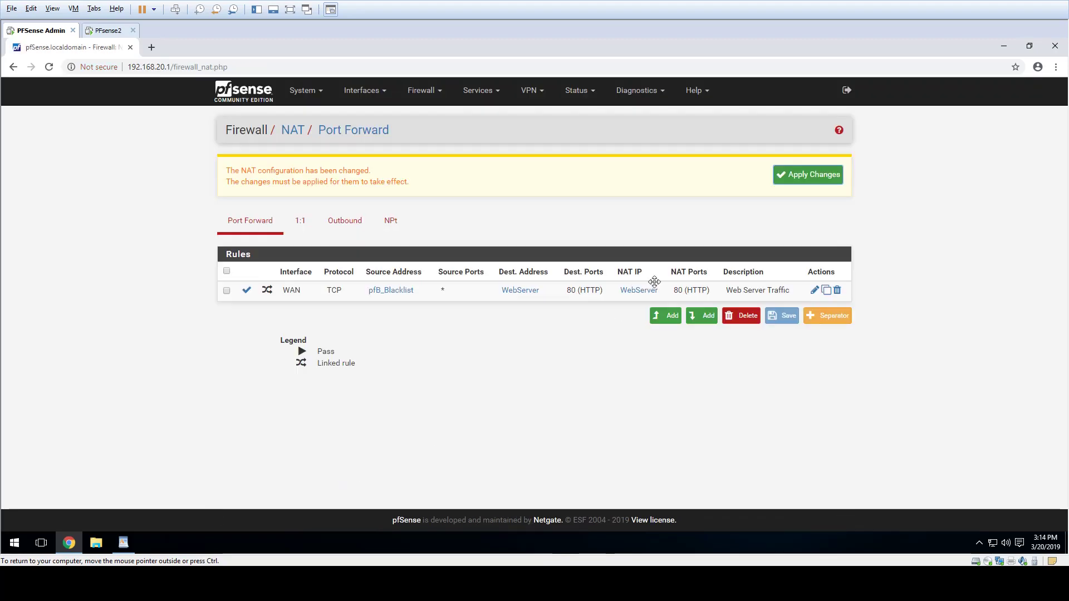
left_click(832, 178)
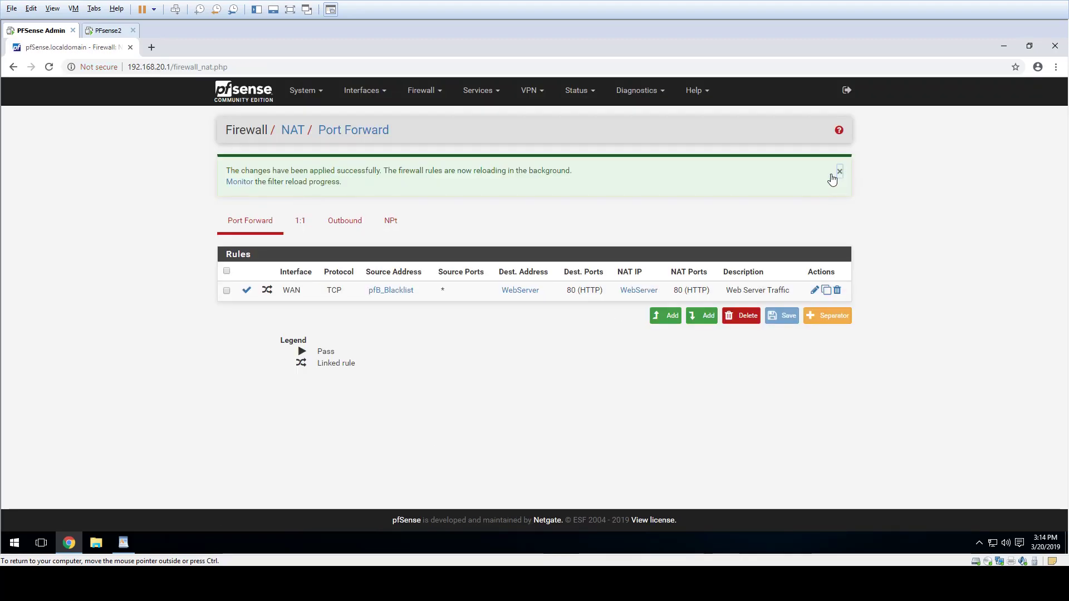
left_click(839, 171)
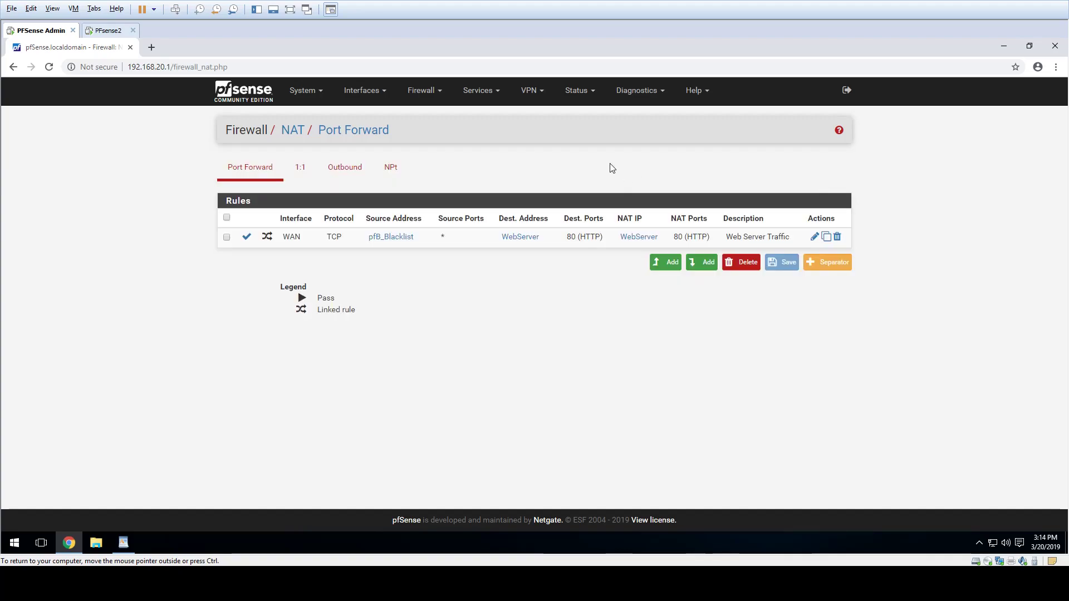
Step: Examine the addresses contained in the port forward rule's pfB_Blacklist source alias
mouse_move(393, 241)
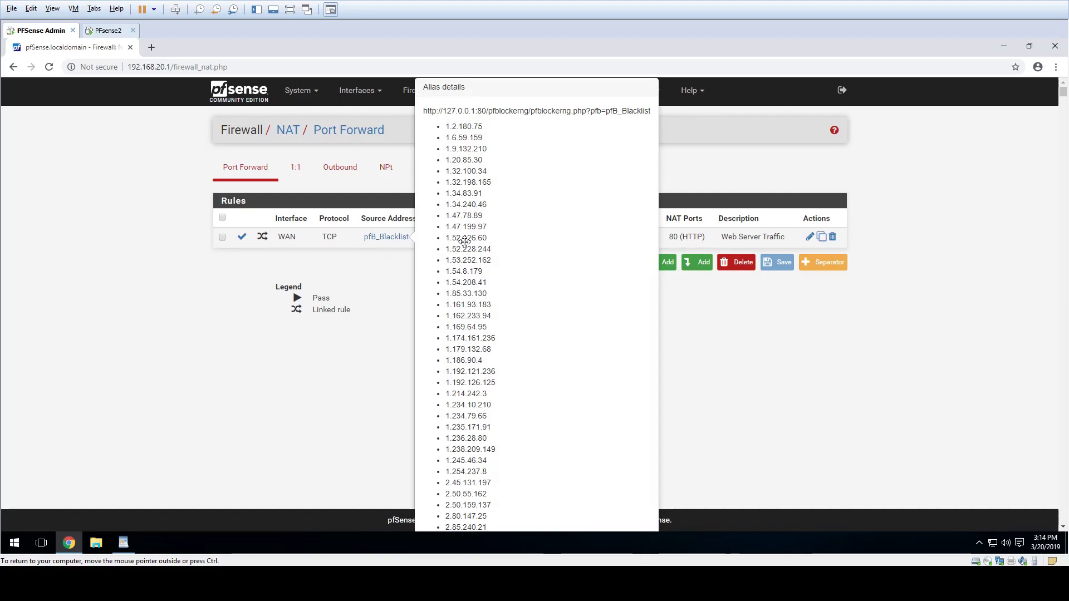
scroll(486, 265, "down", 2)
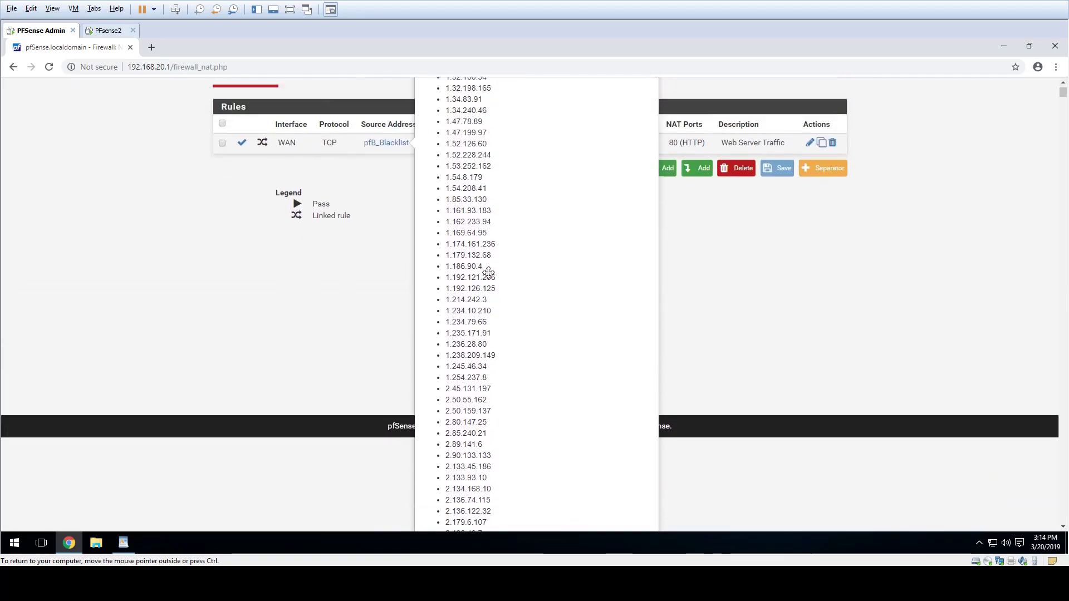
scroll(488, 276, "down", 3)
scroll(489, 275, "up", 5)
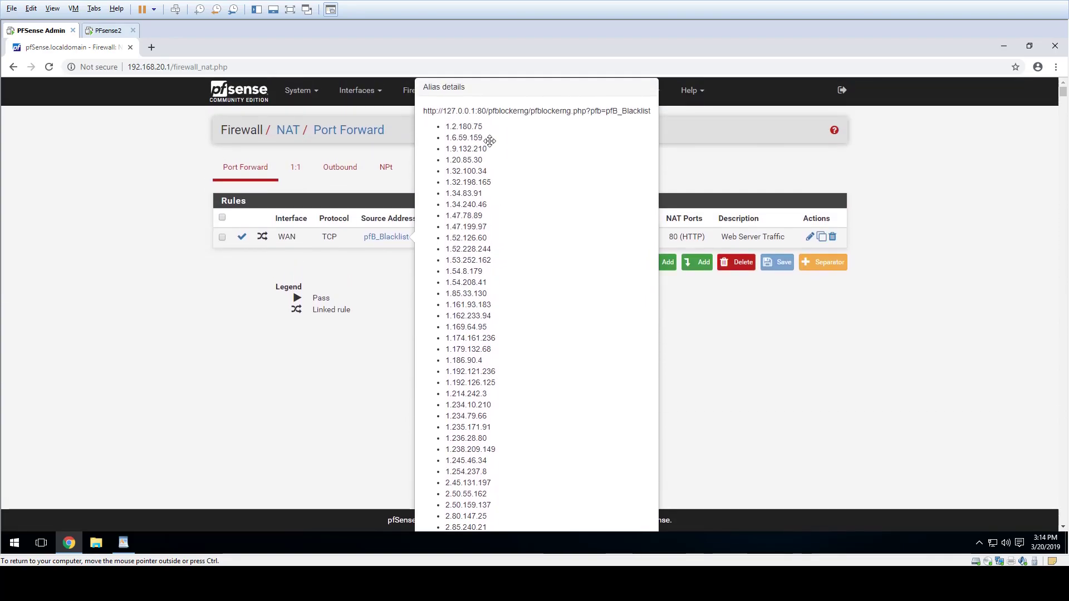
scroll(488, 261, "down", 12)
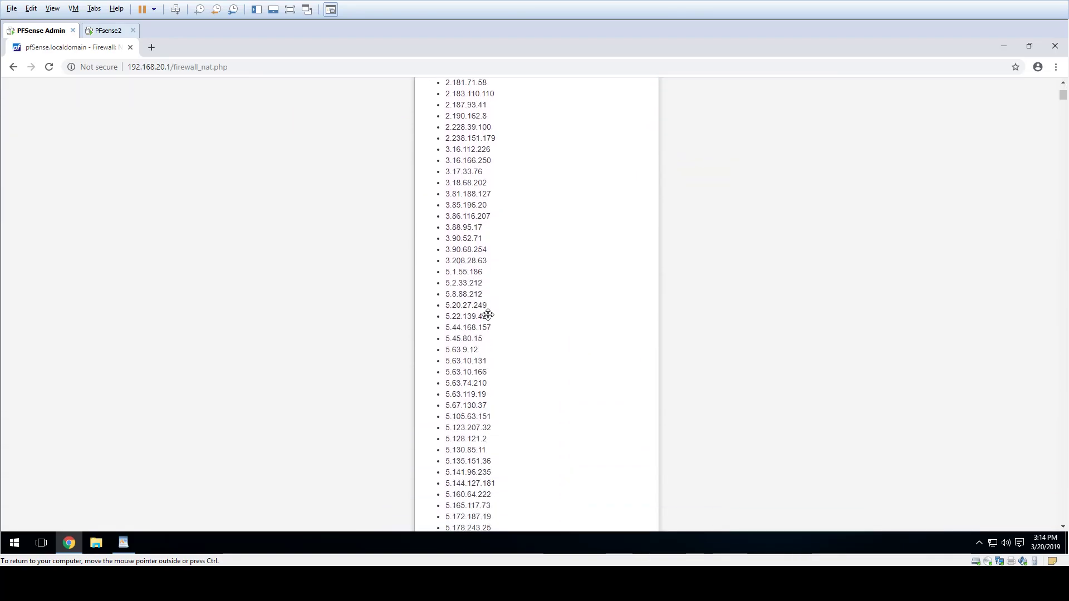
scroll(490, 328, "up", 12)
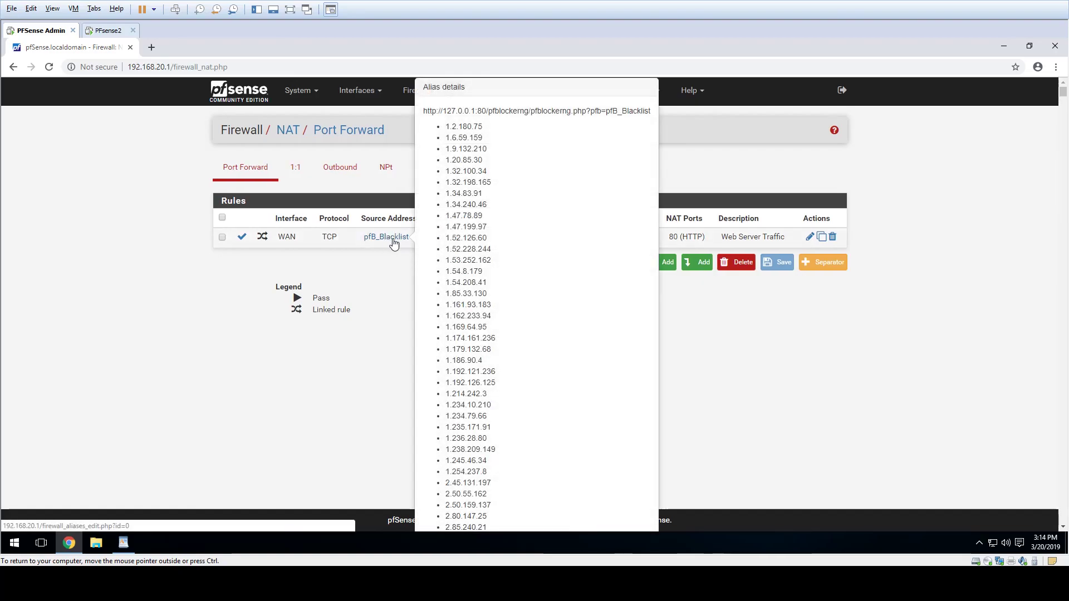
scroll(390, 259, "down", 4)
scroll(390, 262, "up", 4)
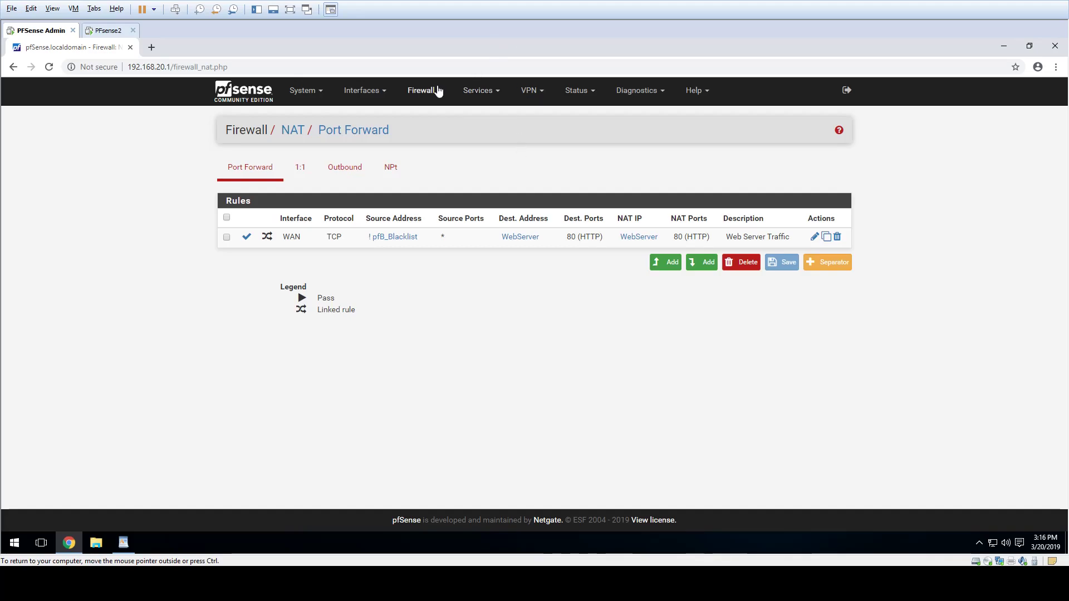
Step: Open the WAN firewall rules and add a new rule at the top of the list with the action Pass
left_click(423, 90)
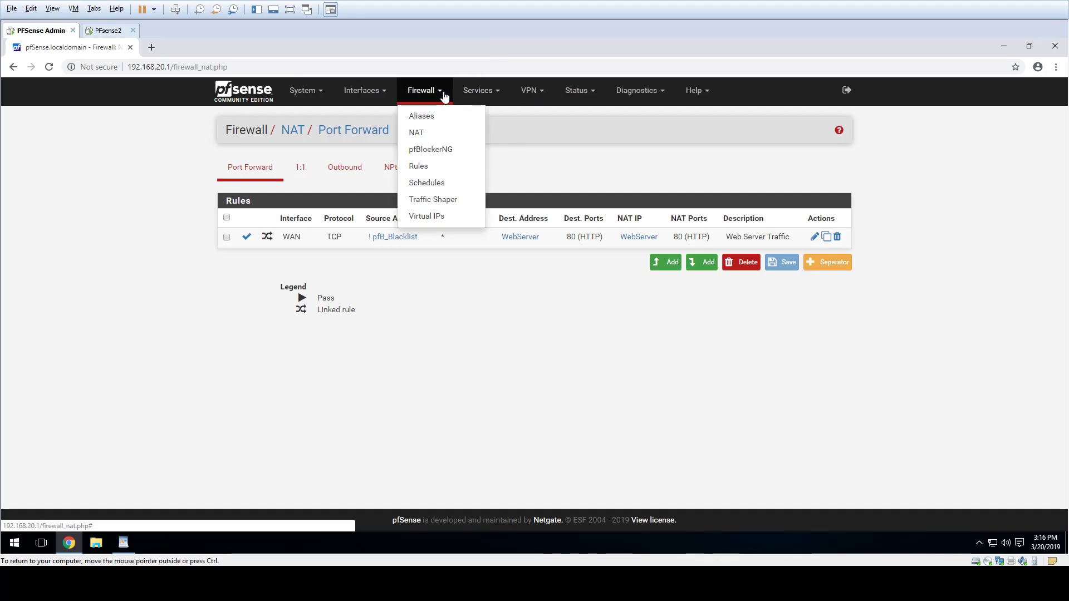
left_click(424, 168)
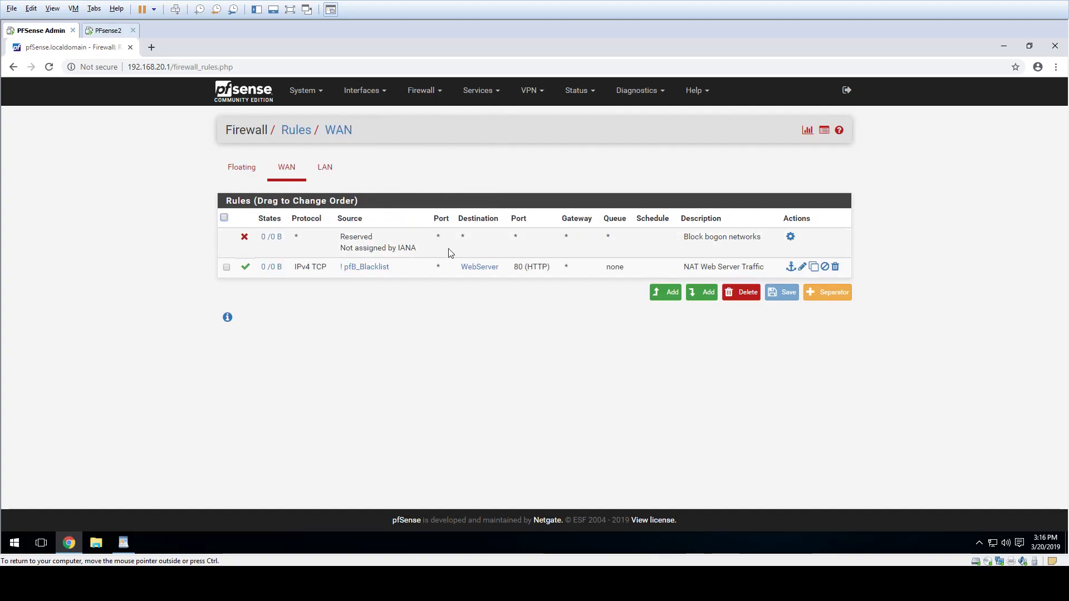
left_click(668, 292)
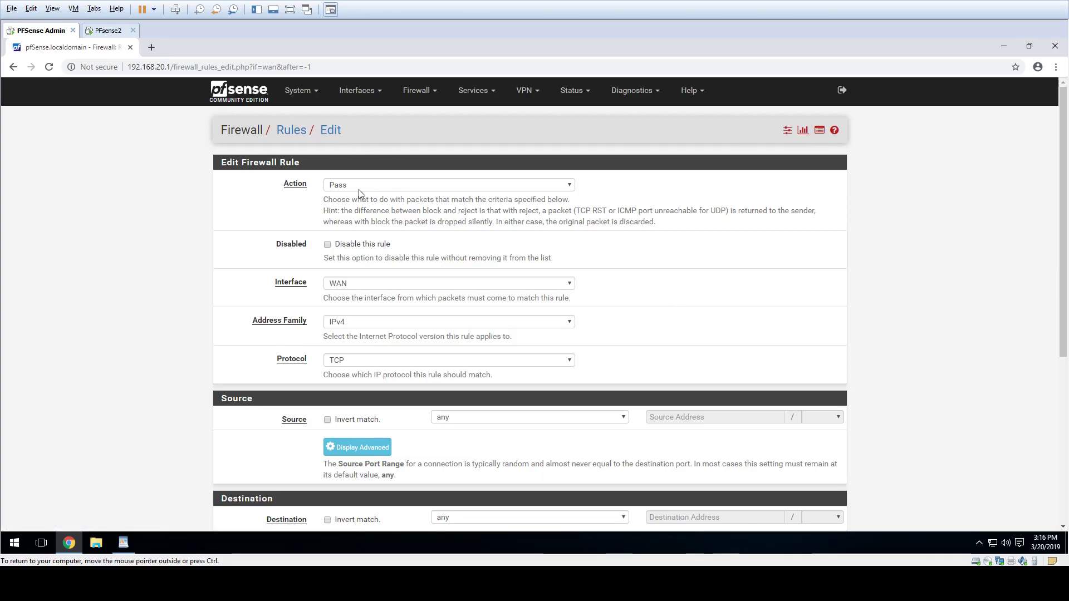
left_click(299, 132)
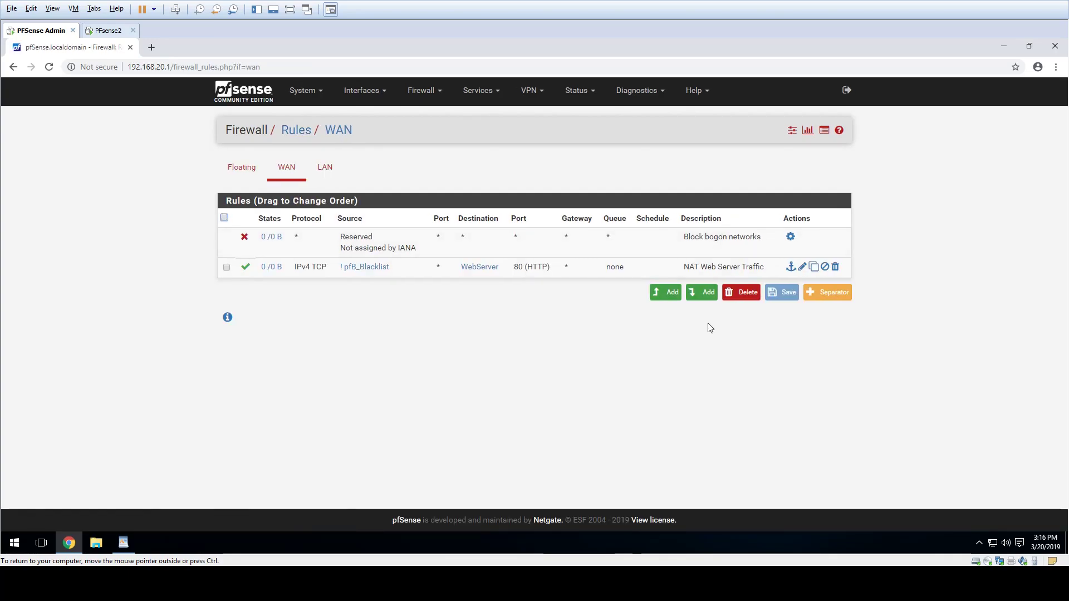
left_click(662, 295)
left_click(417, 185)
left_click(417, 186)
scroll(371, 156, "down", 1)
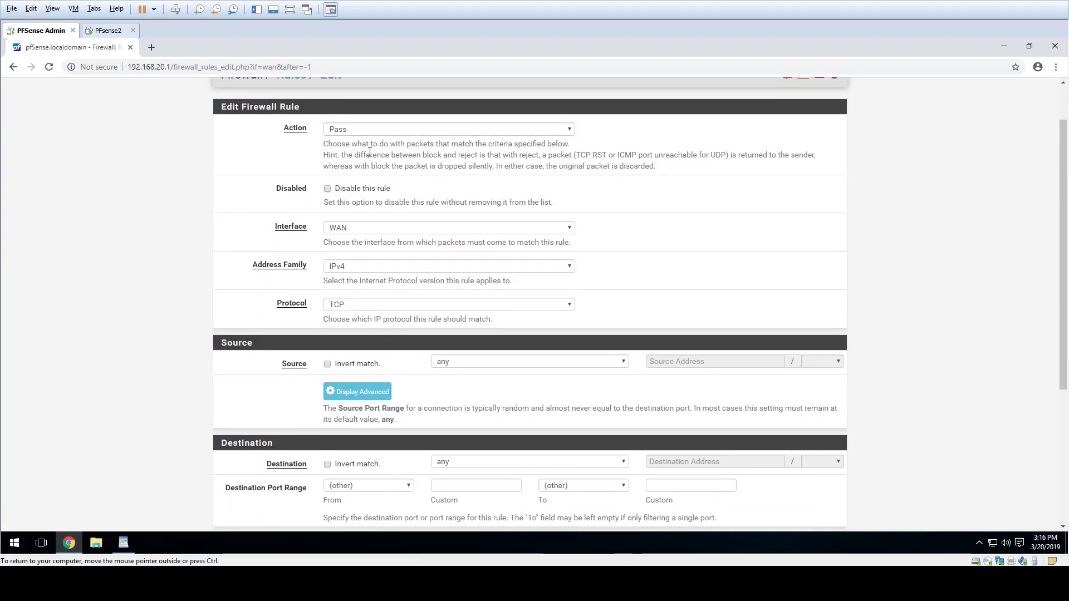
scroll(349, 217, "down", 2)
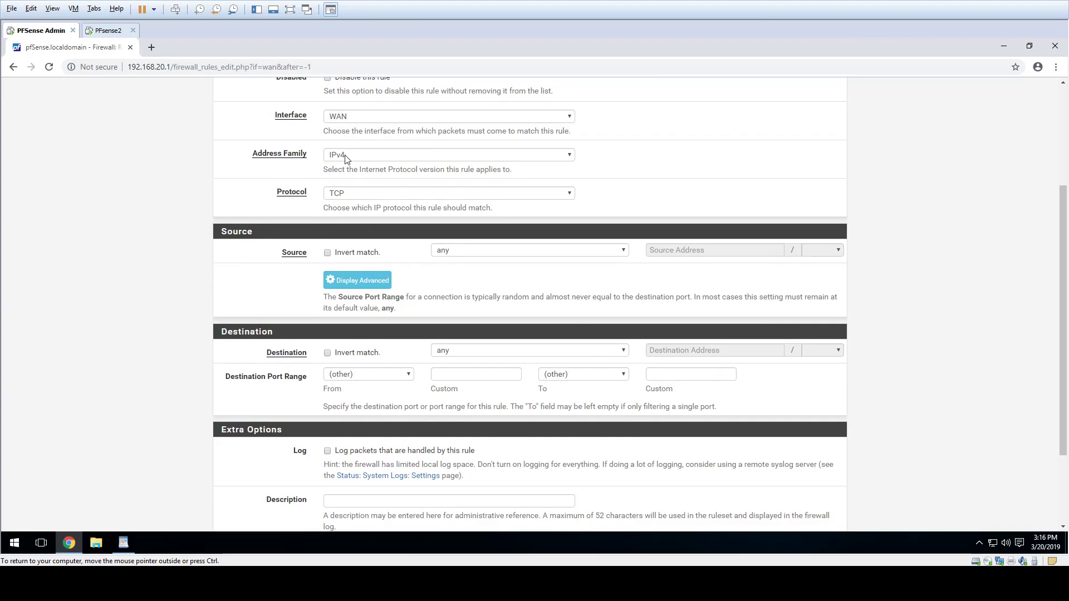
Step: Set the new WAN rule's protocol to TCP/UDP
left_click(342, 193)
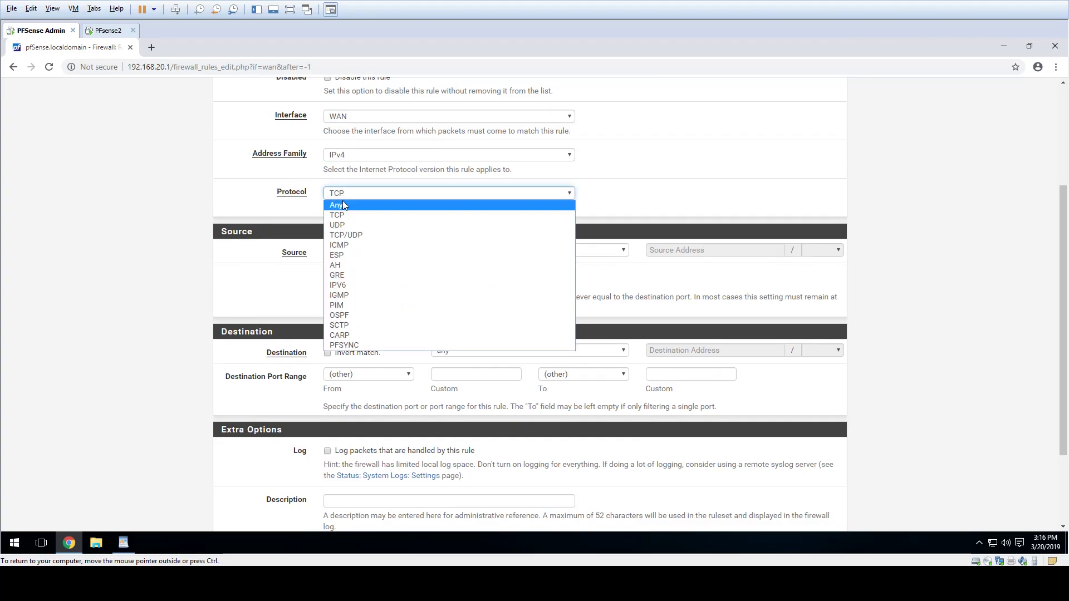
left_click(357, 236)
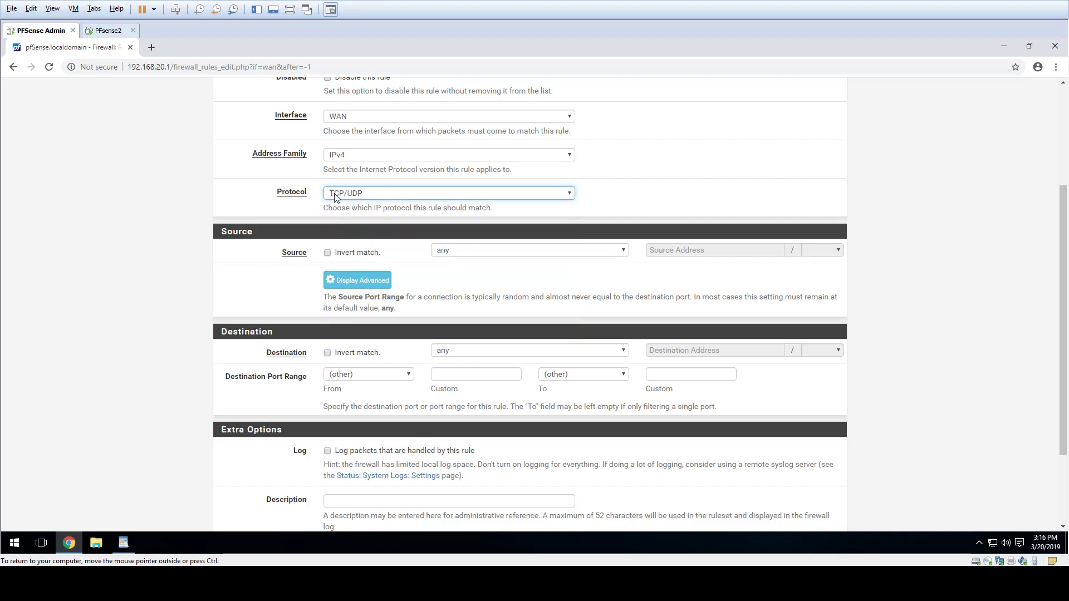
left_click(400, 209)
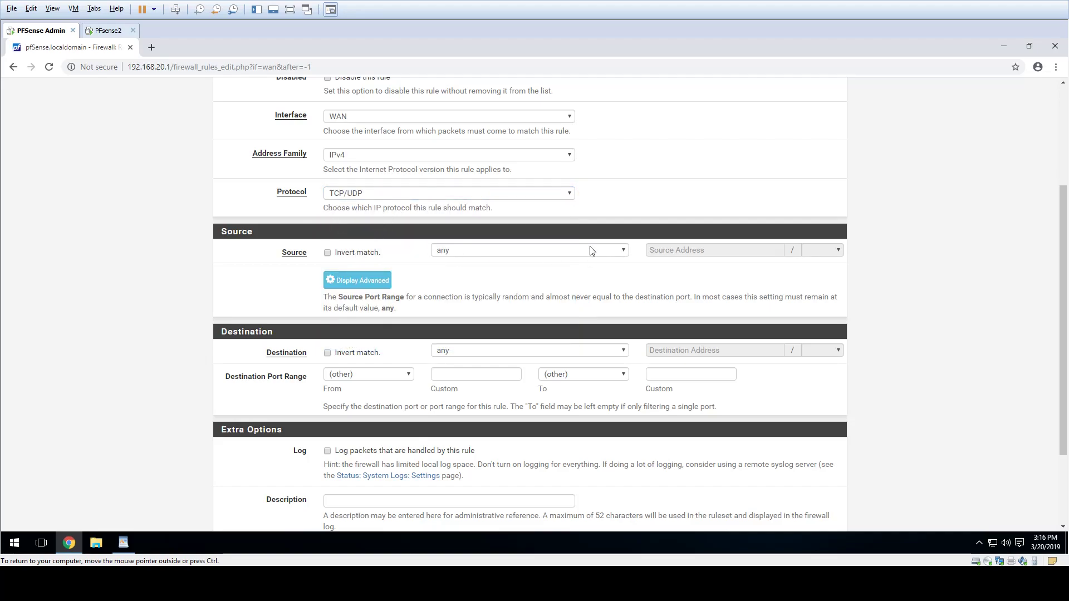
Step: Set the new WAN rule's source to the single host or alias pfB_Whitelist
left_click(507, 255)
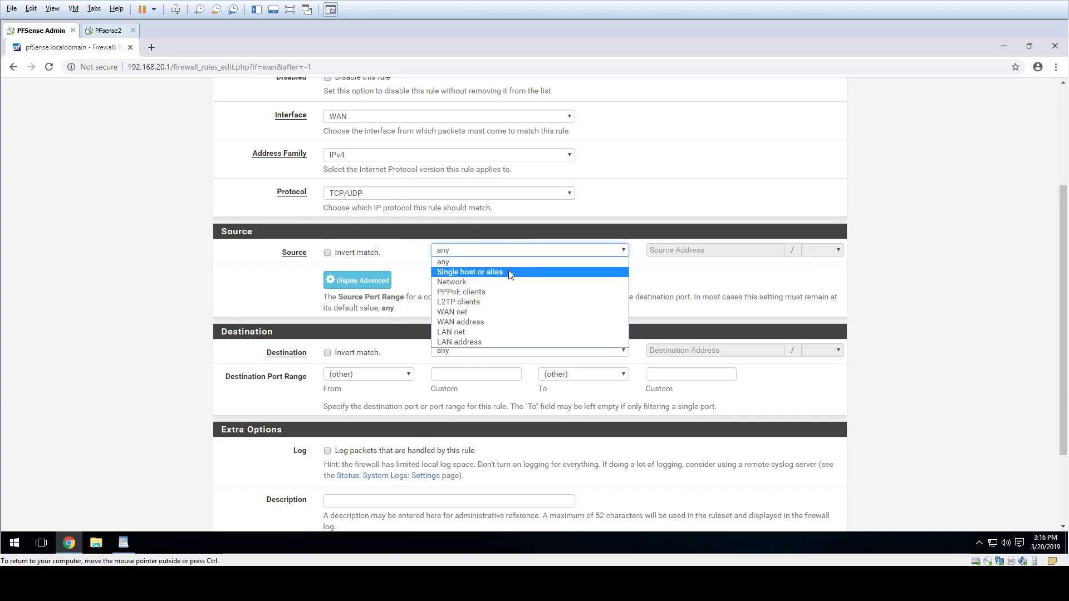
left_click(509, 274)
left_click(688, 252)
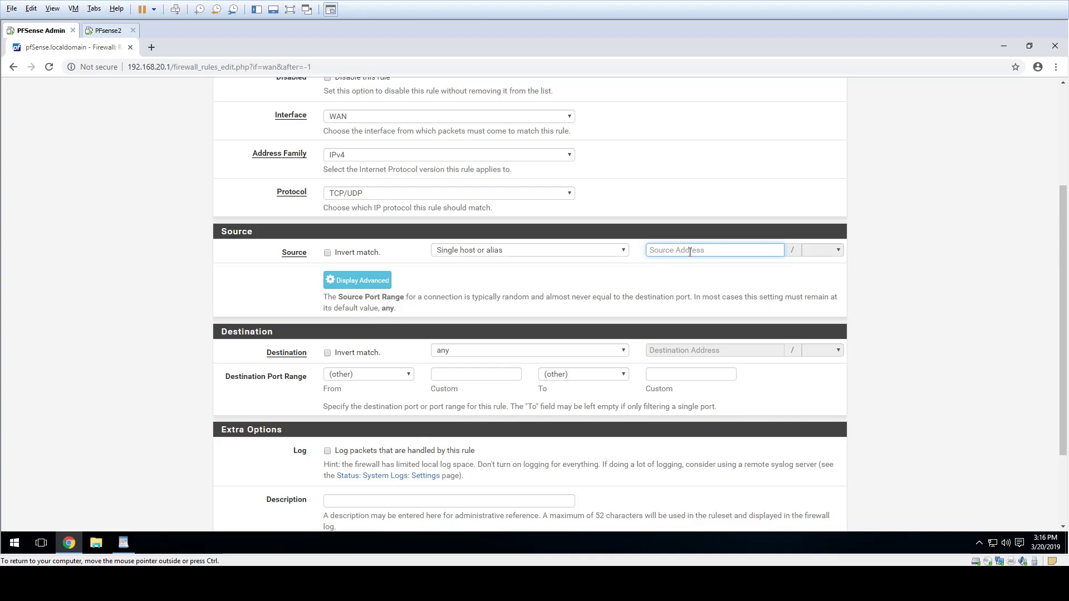
type("u")
key("BackSpace")
type("wh")
key("Down")
key("Return")
left_click(552, 295)
Step: Enable packet logging for the new rule and enter the description "Allow Whitelist traffic"
scroll(552, 295, "down", 2)
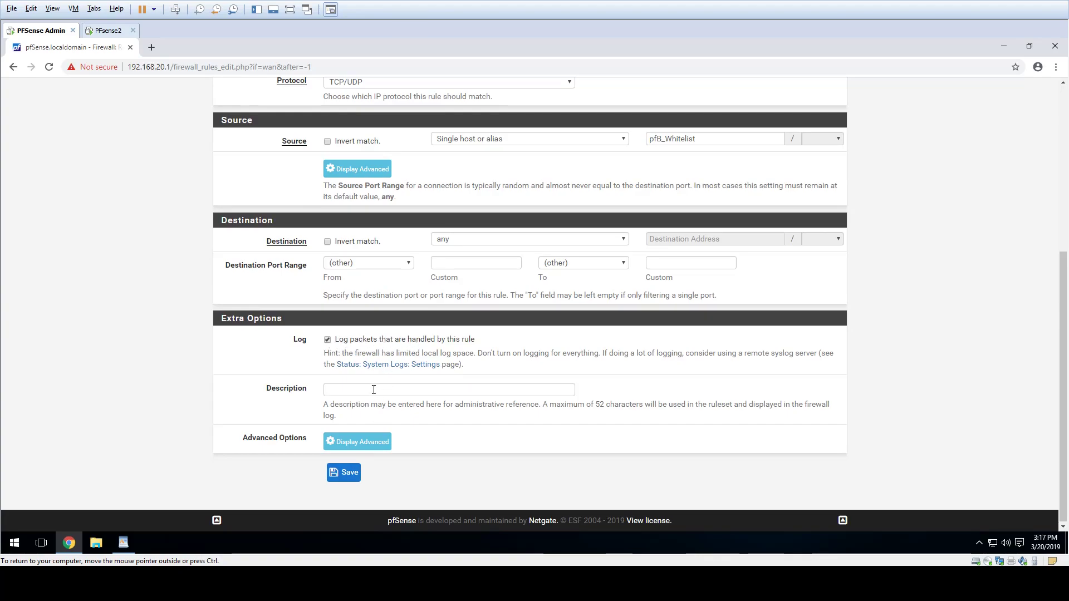
left_click(461, 391)
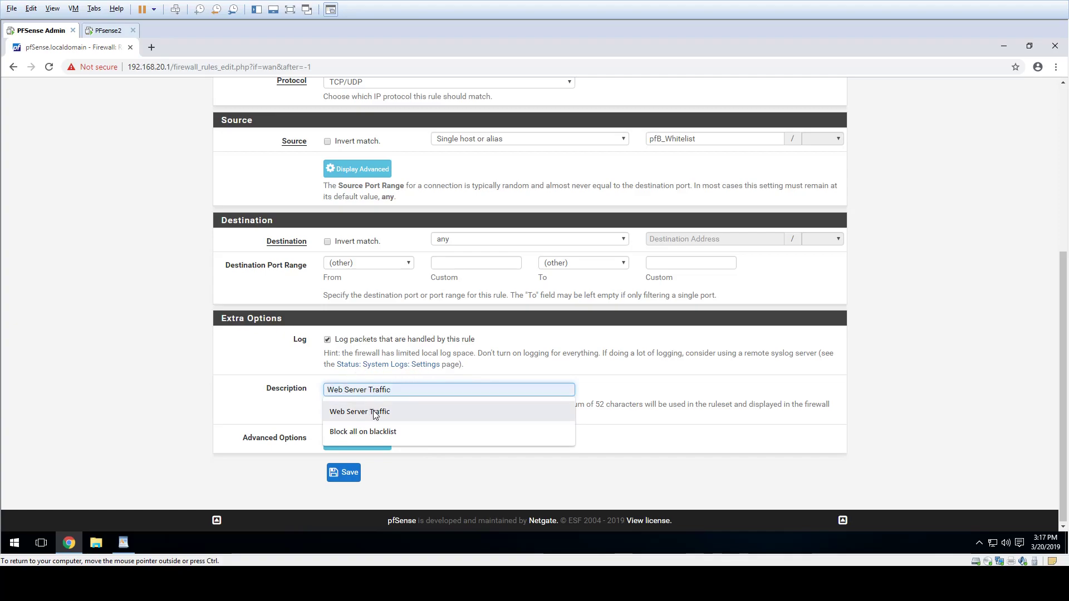
left_click(385, 432)
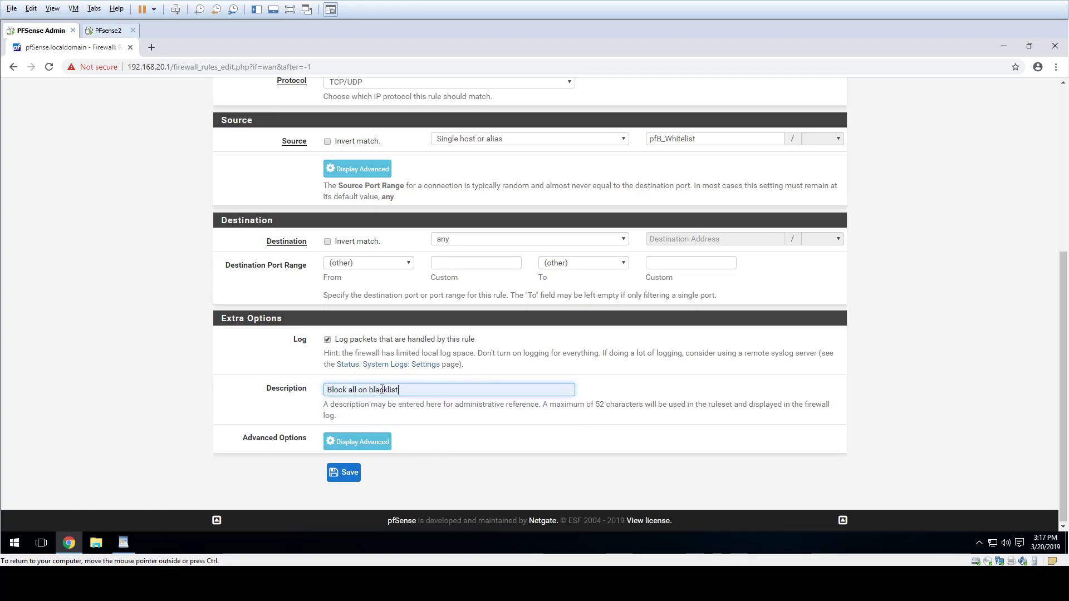
double_click(338, 390)
type("Allow ")
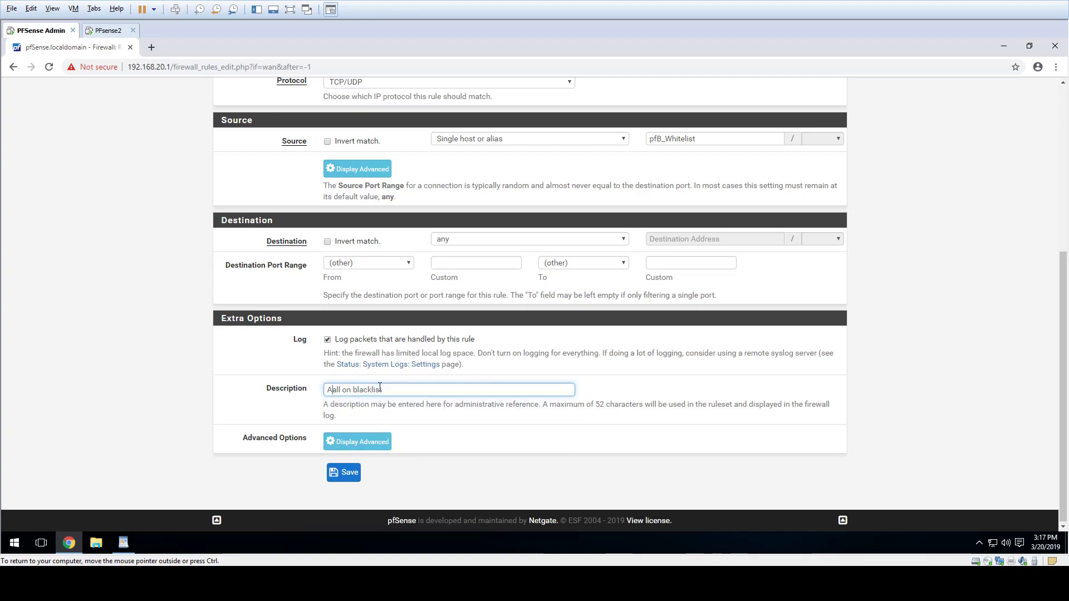
type("White")
key("Delete")
key("Delete")
key("Delete")
type("list")
key("Delete")
key("Delete")
key("Delete")
key("Delete")
key("Delete")
key("Delete")
key("Delete")
Step: Save the whitelist rule, apply the firewall changes and dismiss the notice
left_click(349, 474)
left_click(834, 182)
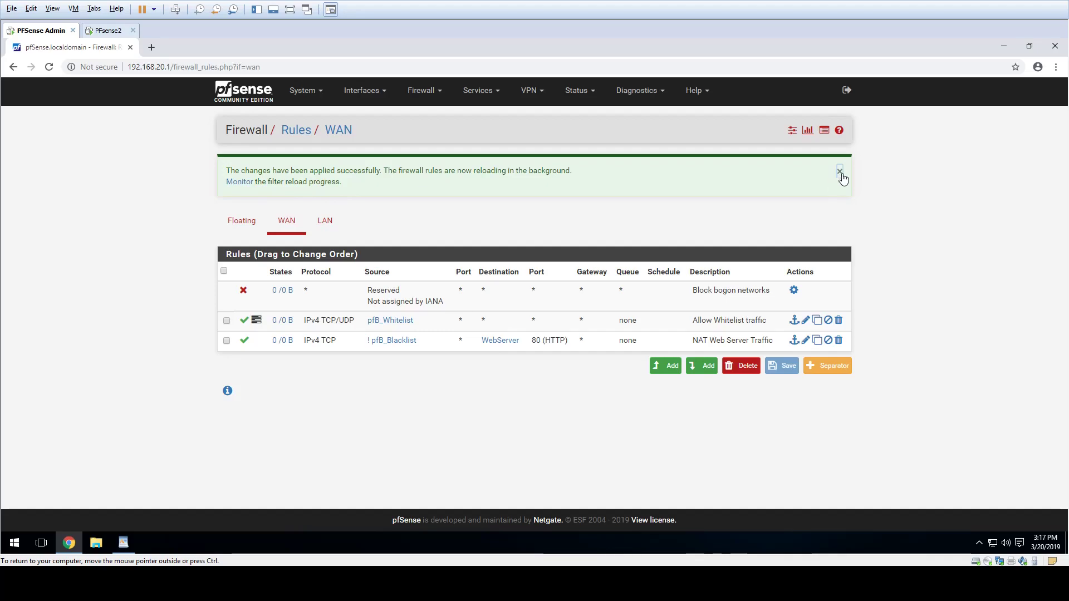
left_click(839, 172)
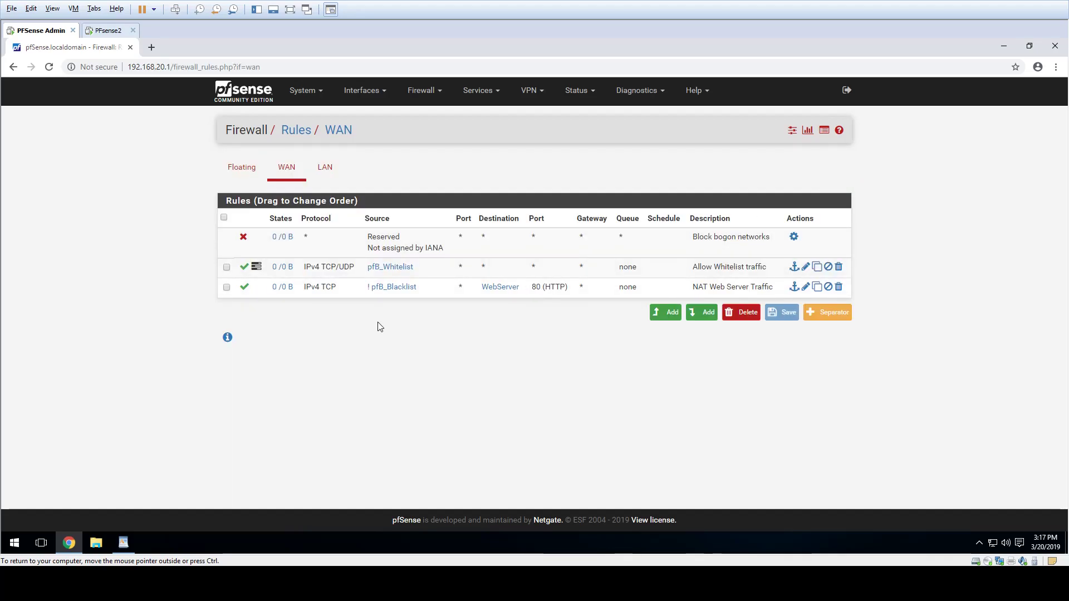
Step: Examine the addresses in the pfB_Whitelist and pfB_Blacklist source aliases of the WAN rules
mouse_move(401, 268)
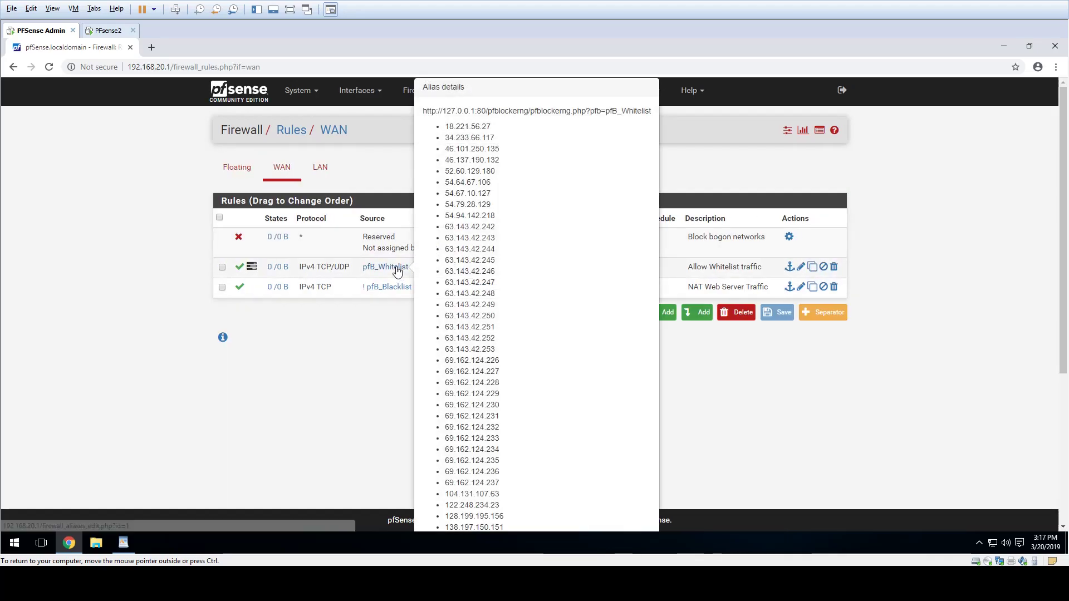
scroll(510, 247, "down", 4)
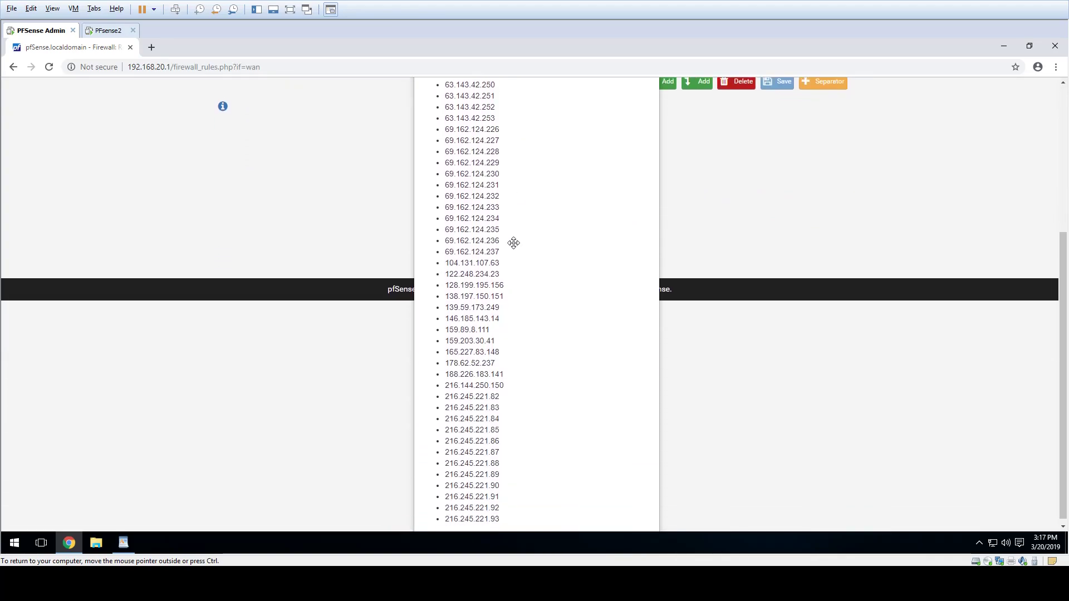
scroll(508, 255, "up", 4)
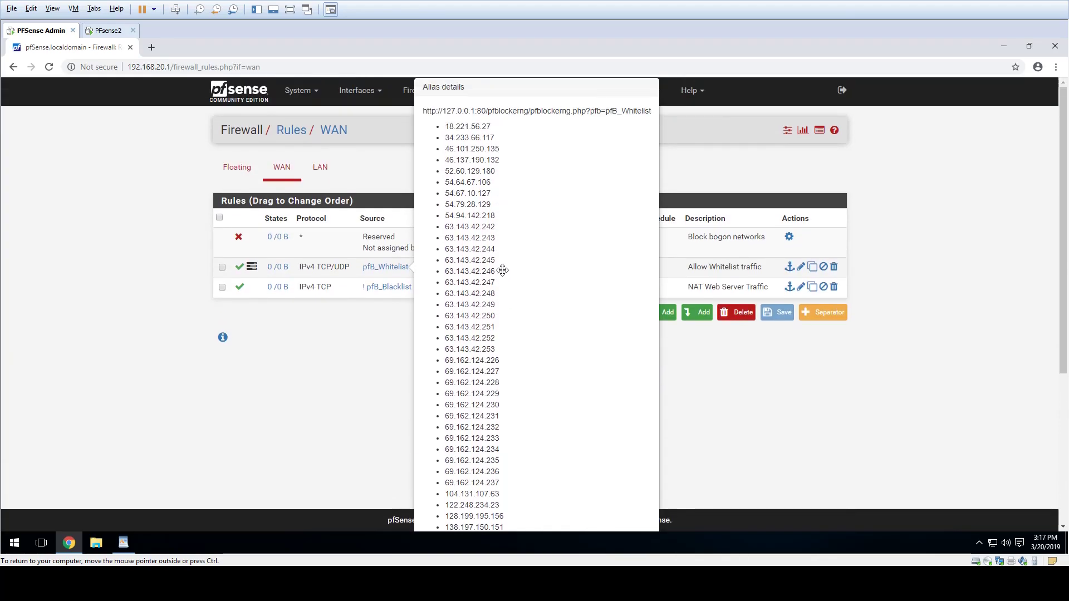
scroll(496, 323, "down", 3)
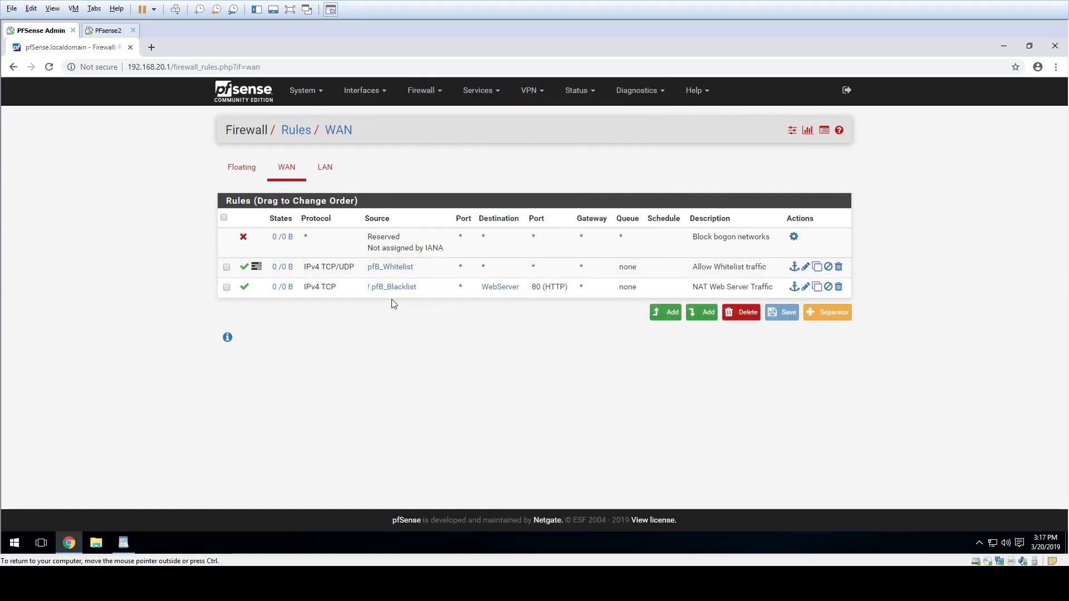
mouse_move(388, 293)
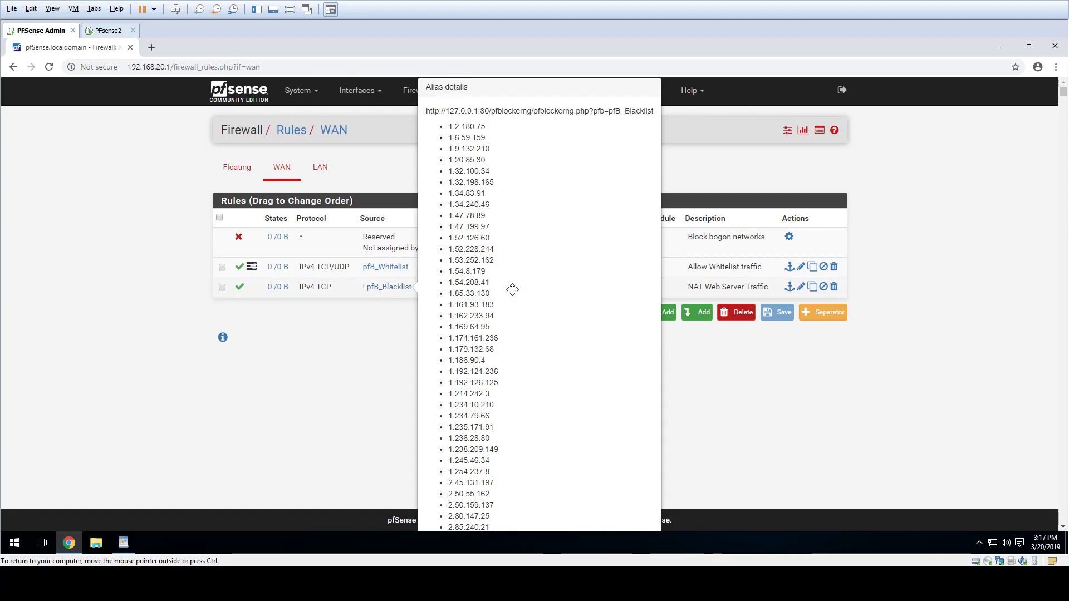
scroll(510, 440, "down", 2)
scroll(512, 405, "down", 5)
scroll(506, 406, "up", 7)
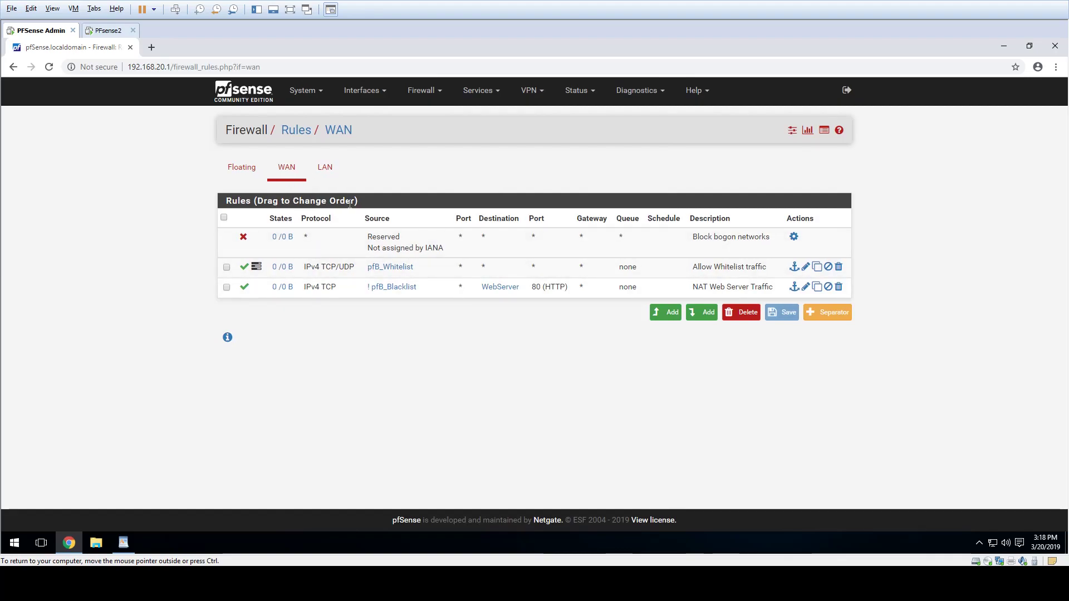
Step: Move the NAT Web Server Traffic rule above the Allow Whitelist traffic rule in the WAN rule list
left_click_drag(305, 285, 316, 263)
mouse_move(390, 267)
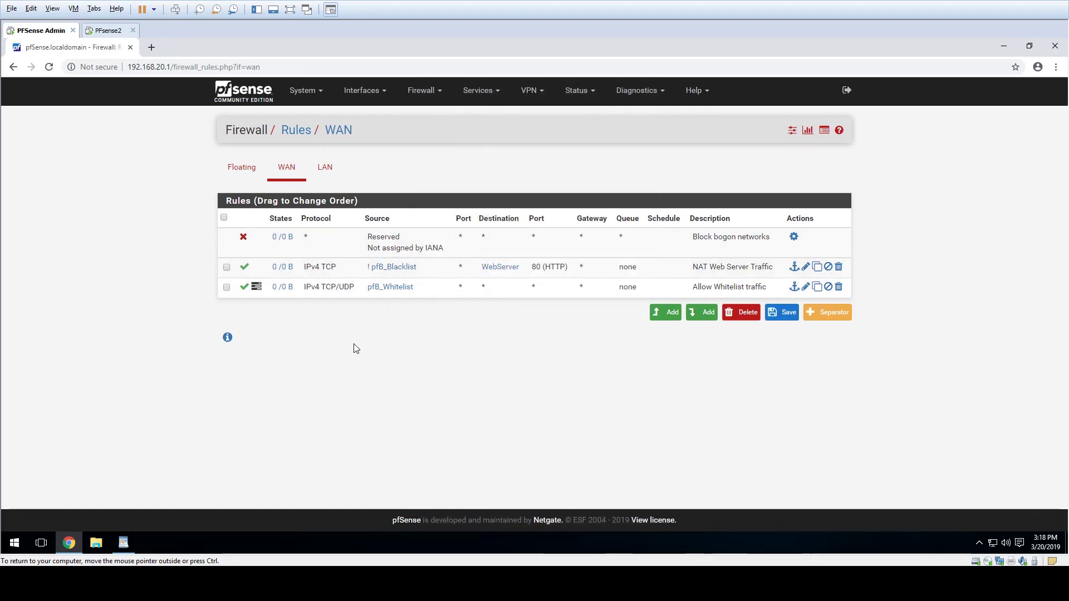
Step: Open the North America country lists in the GeoIP settings of pfBlockerNG
mouse_move(390, 292)
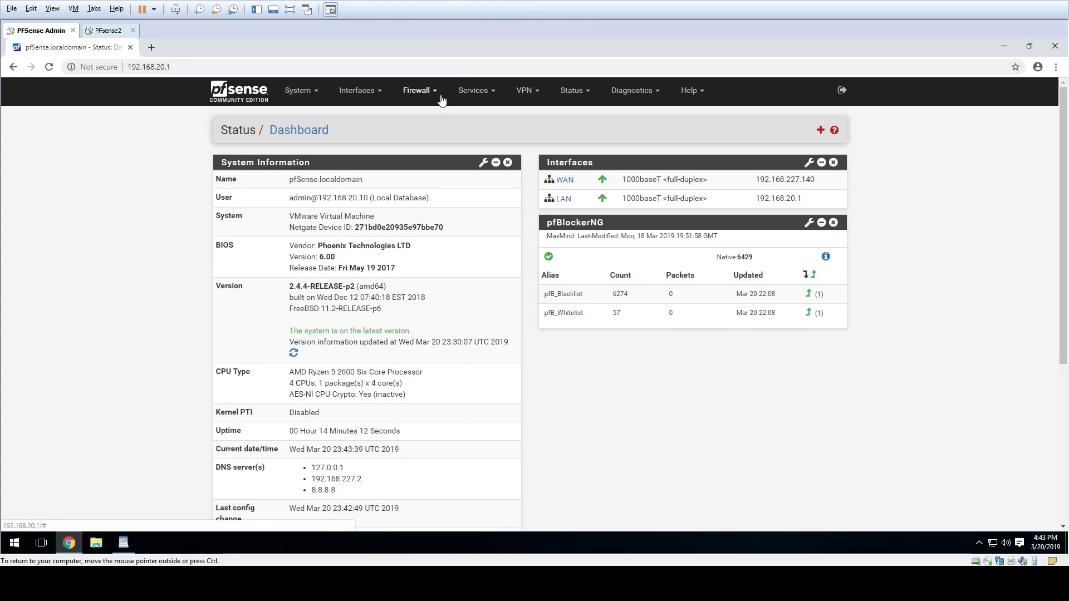
left_click(475, 95)
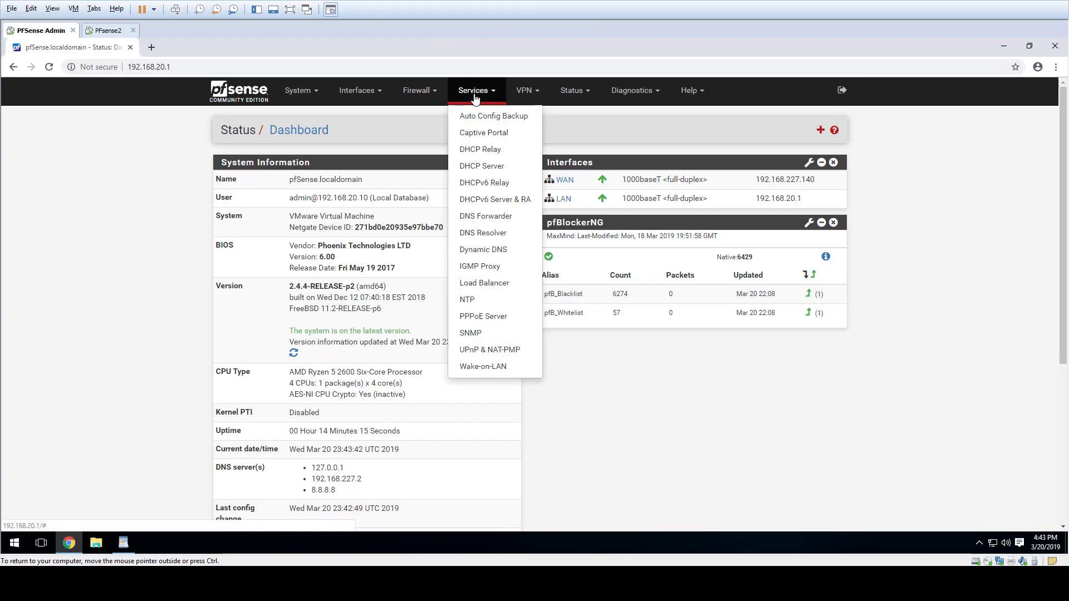
left_click(475, 99)
left_click(429, 95)
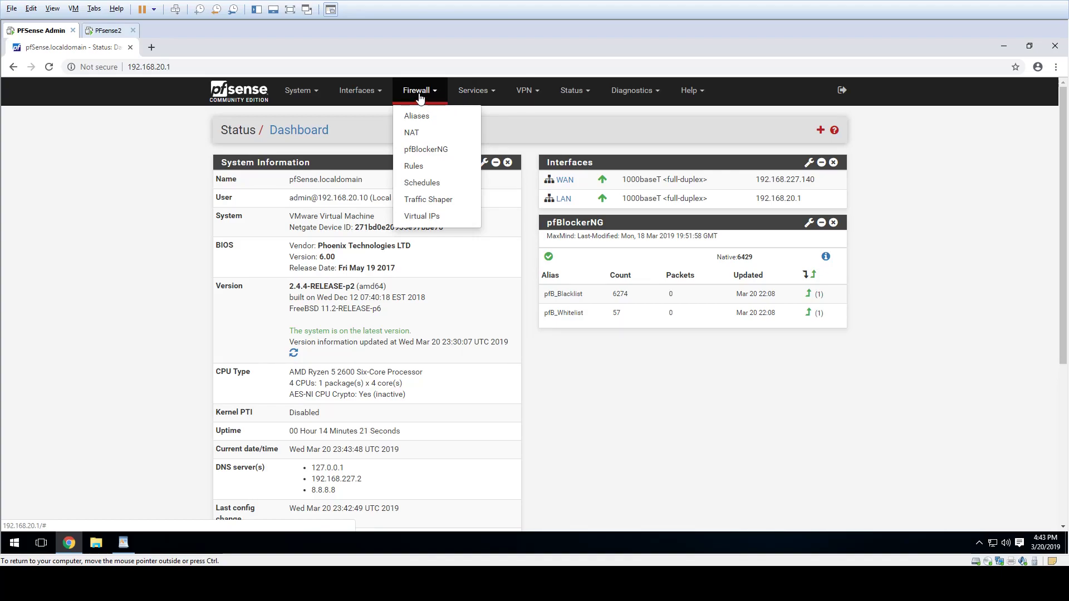
left_click(430, 150)
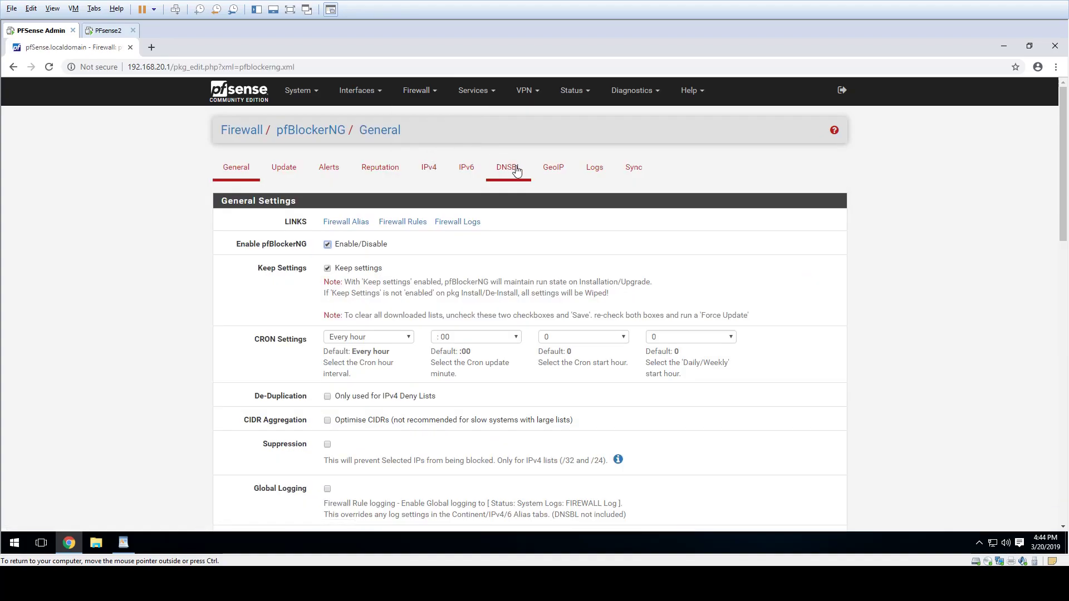
left_click(548, 173)
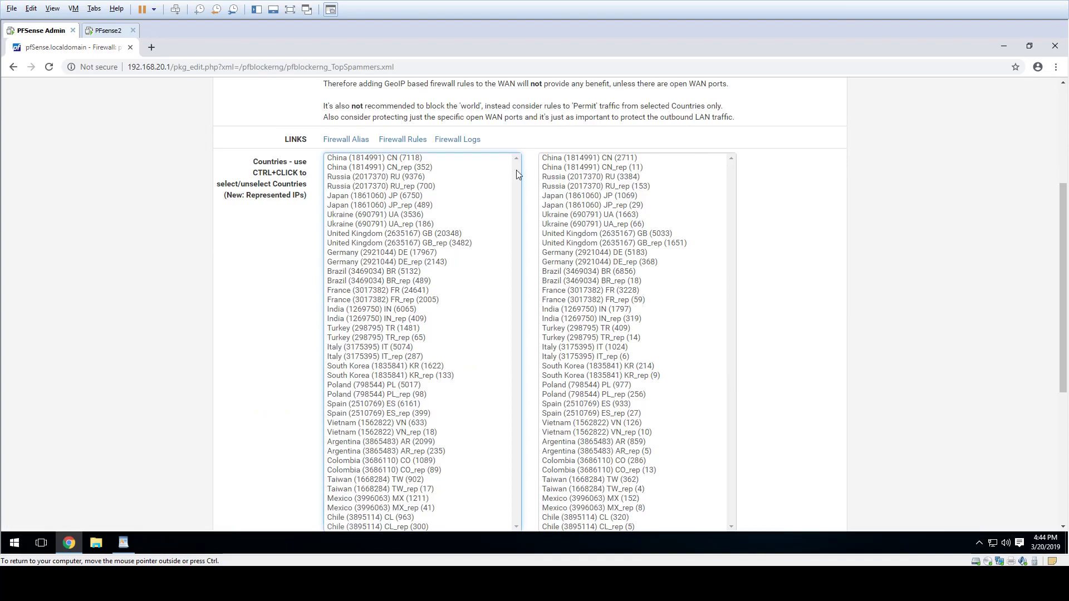
scroll(372, 158, "up", 2)
scroll(353, 185, "down", 2)
scroll(355, 186, "up", 2)
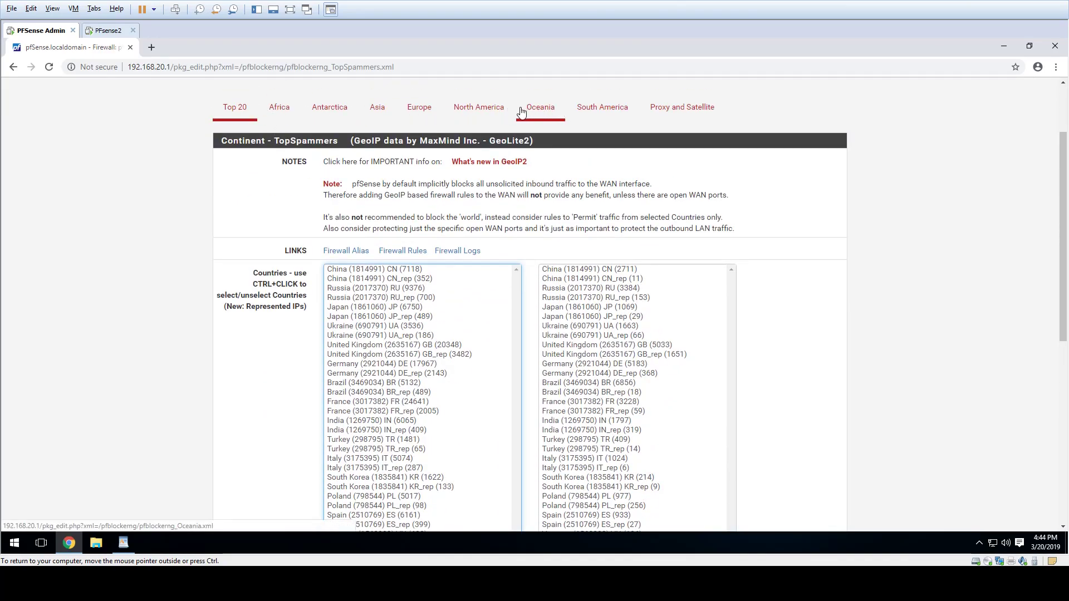
left_click(477, 112)
scroll(363, 368, "down", 2)
scroll(370, 363, "up", 6)
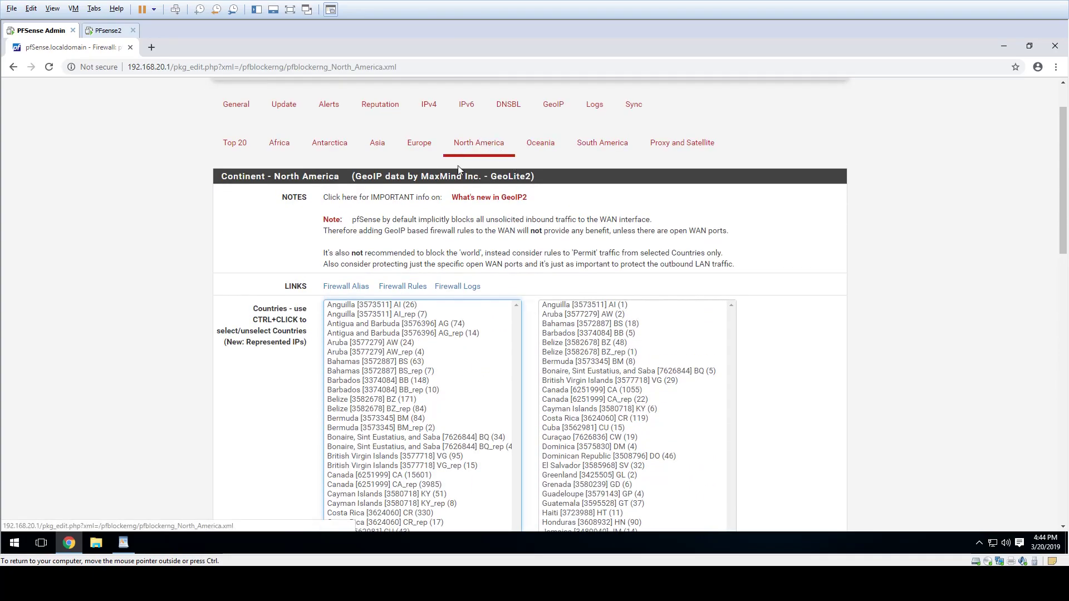
Step: Select the United States US and US_rep entries in both the IPv4 and IPv6 country lists
scroll(472, 158, "down", 8)
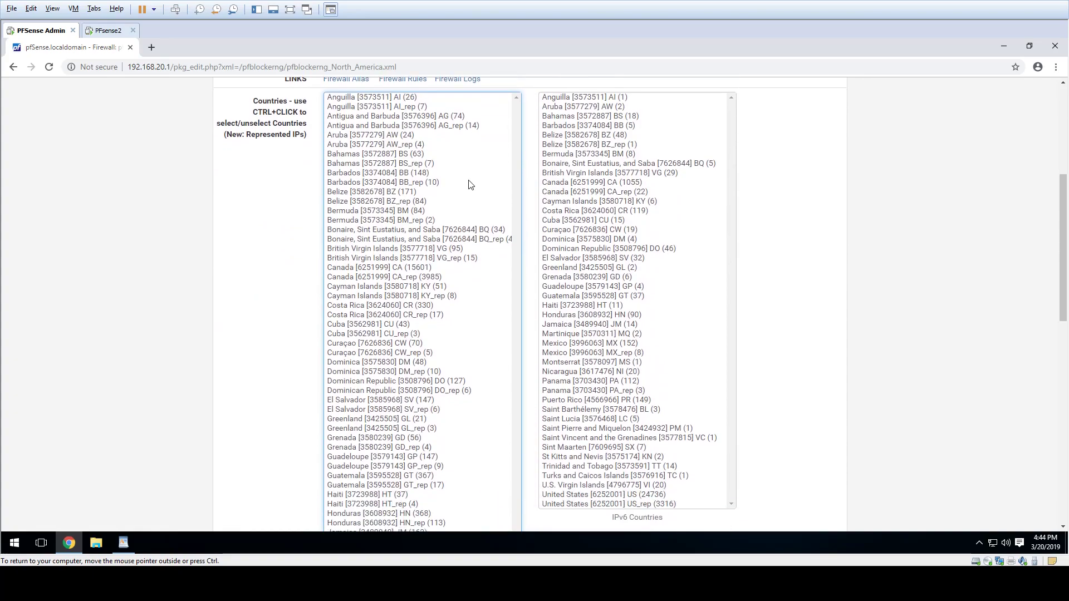
scroll(439, 332, "down", 4)
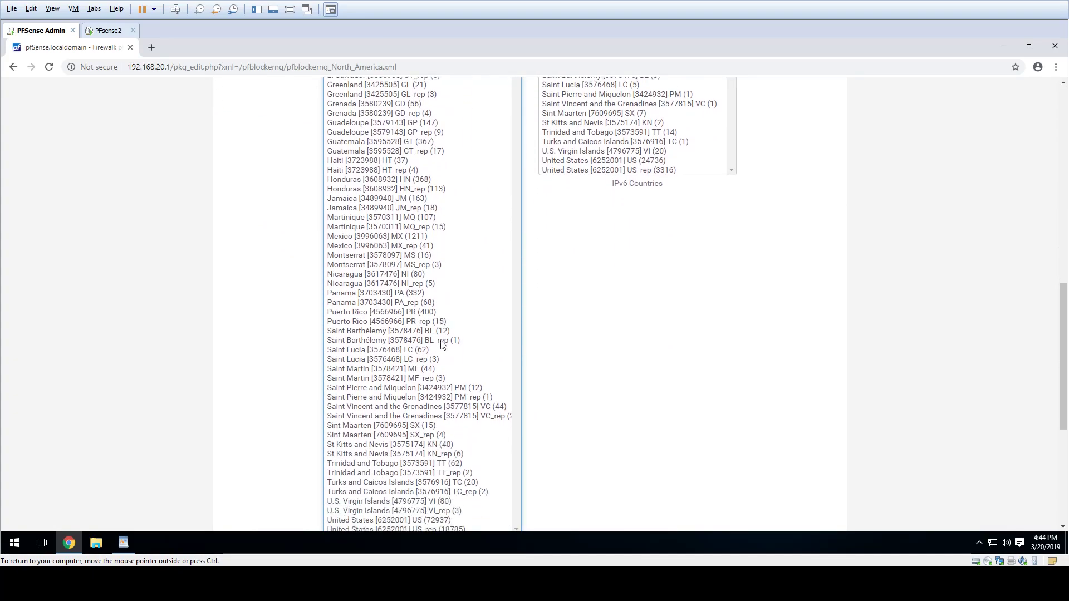
left_click(350, 405)
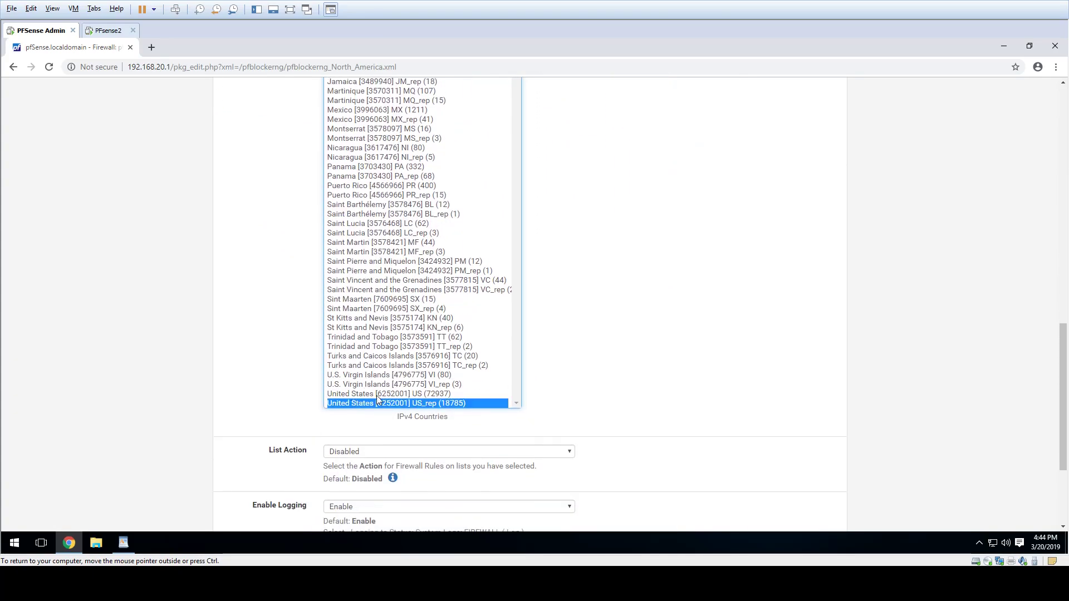
left_click(419, 395)
left_click(446, 403, "ctrl")
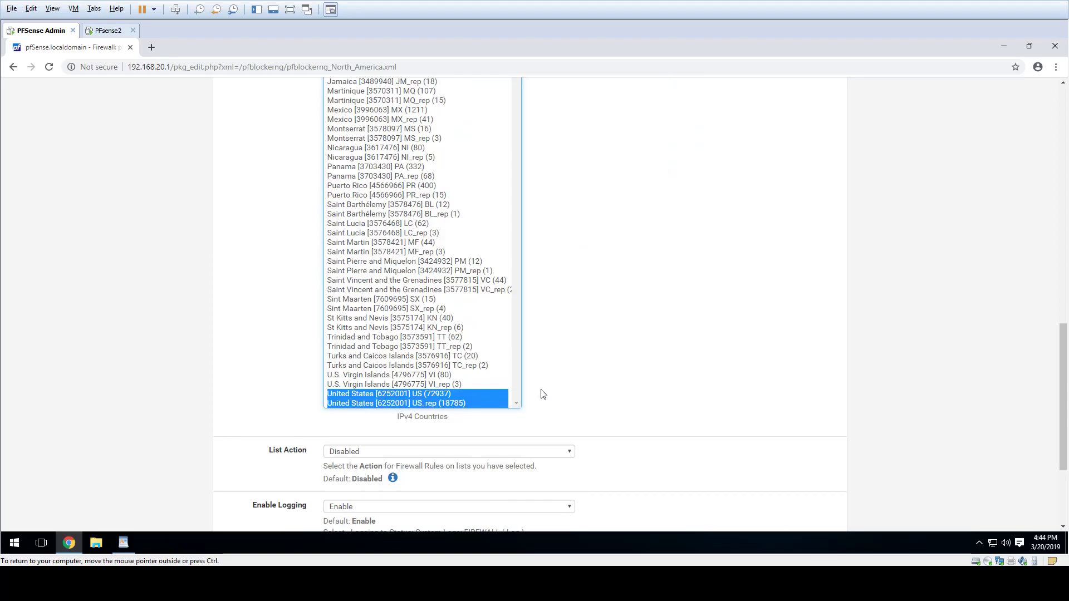
scroll(543, 395, "up", 4)
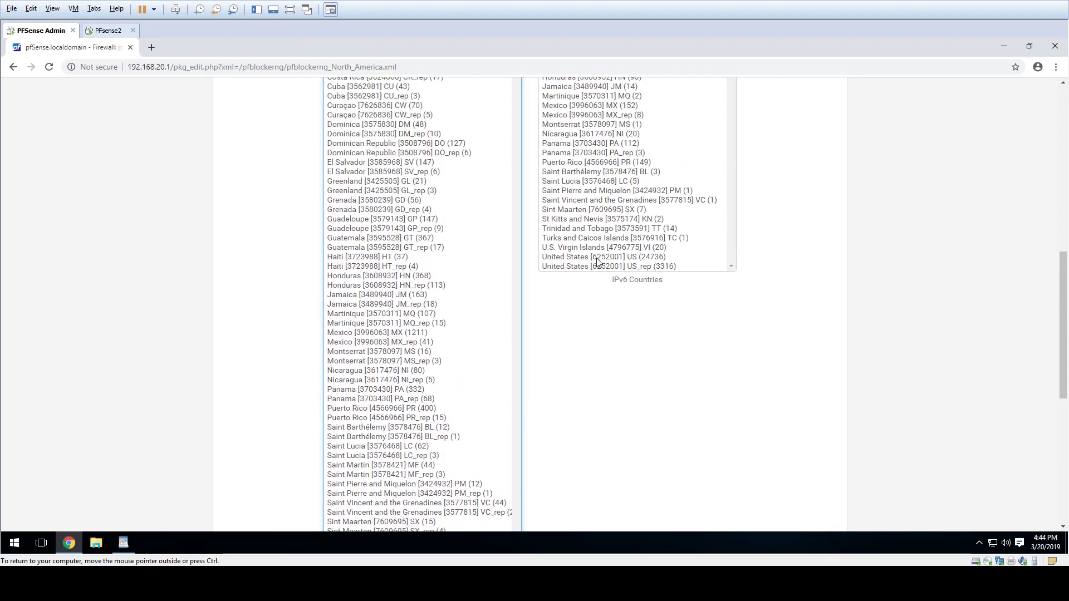
scroll(598, 261, "up", 4)
left_click(620, 489, "ctrl")
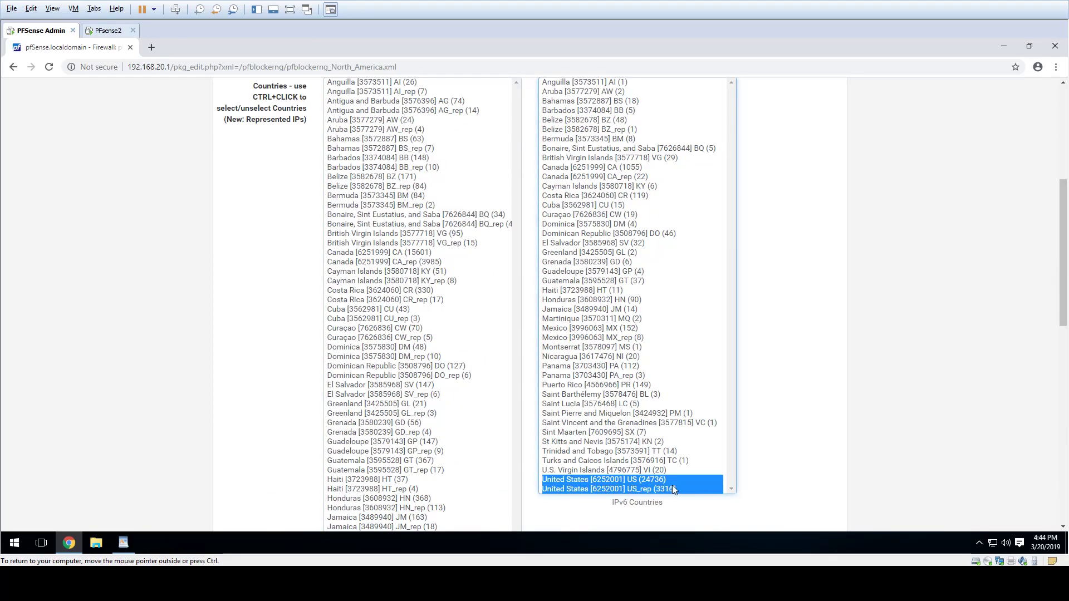
Step: Set the North America list action to Alias Native and save the settings
scroll(705, 497, "down", 1)
scroll(705, 497, "down", 8)
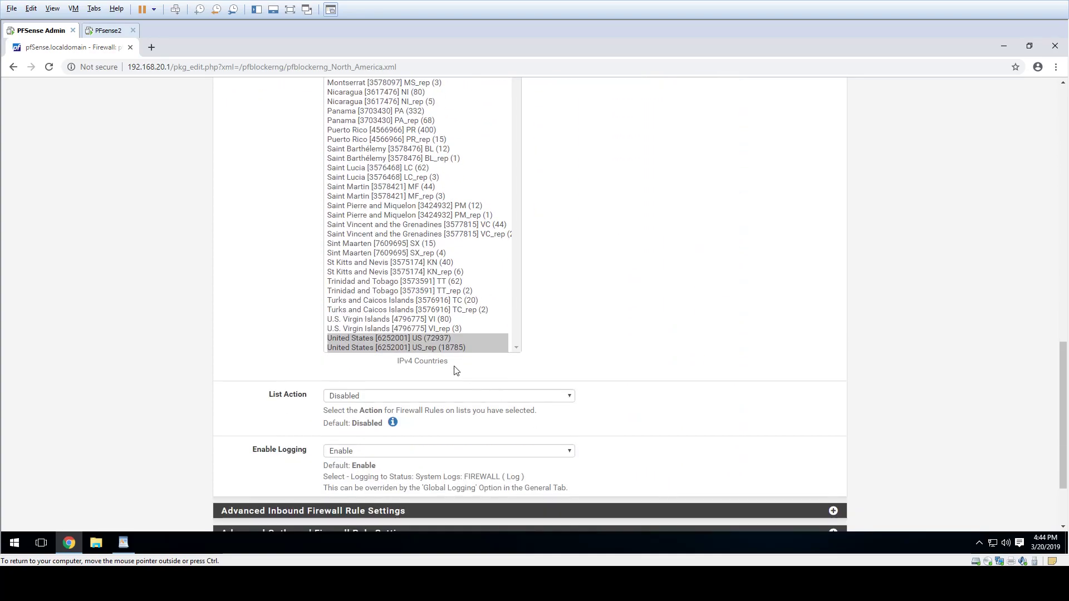
left_click(442, 396)
left_click(668, 301)
left_click(374, 399)
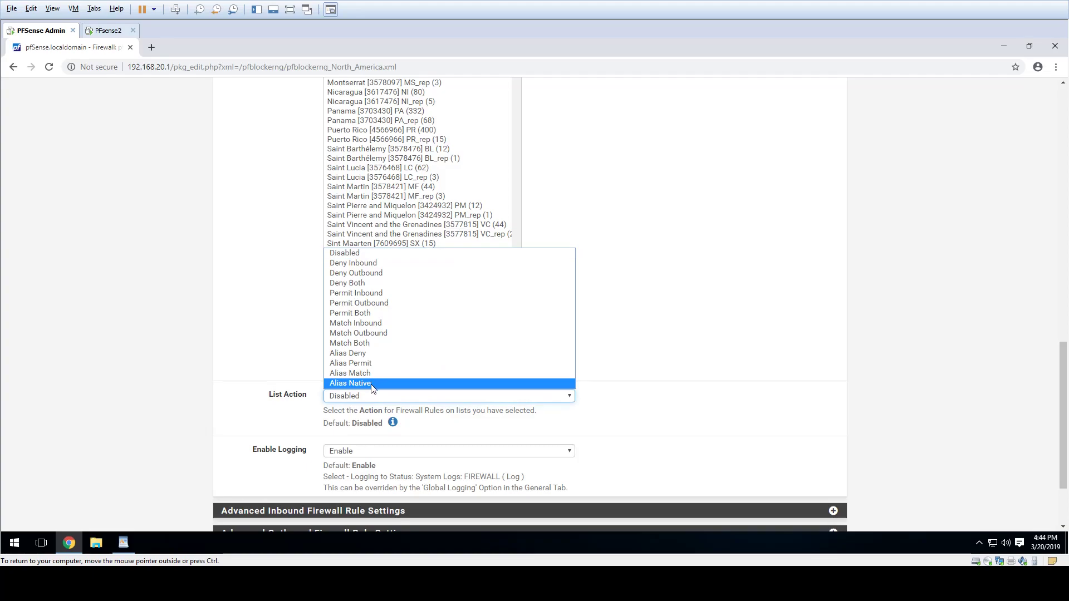
left_click(371, 384)
scroll(373, 437, "down", 1)
scroll(373, 437, "down", 1)
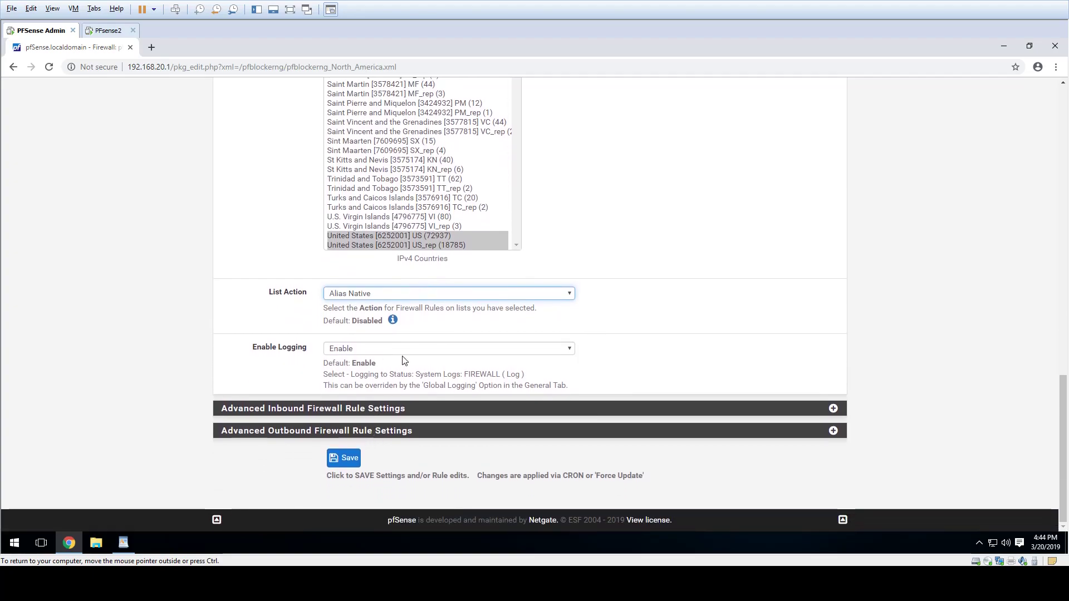
left_click(350, 456)
Step: Run a pfBlockerNG force update and review the alias table IP counts in its log
scroll(722, 358, "up", 5)
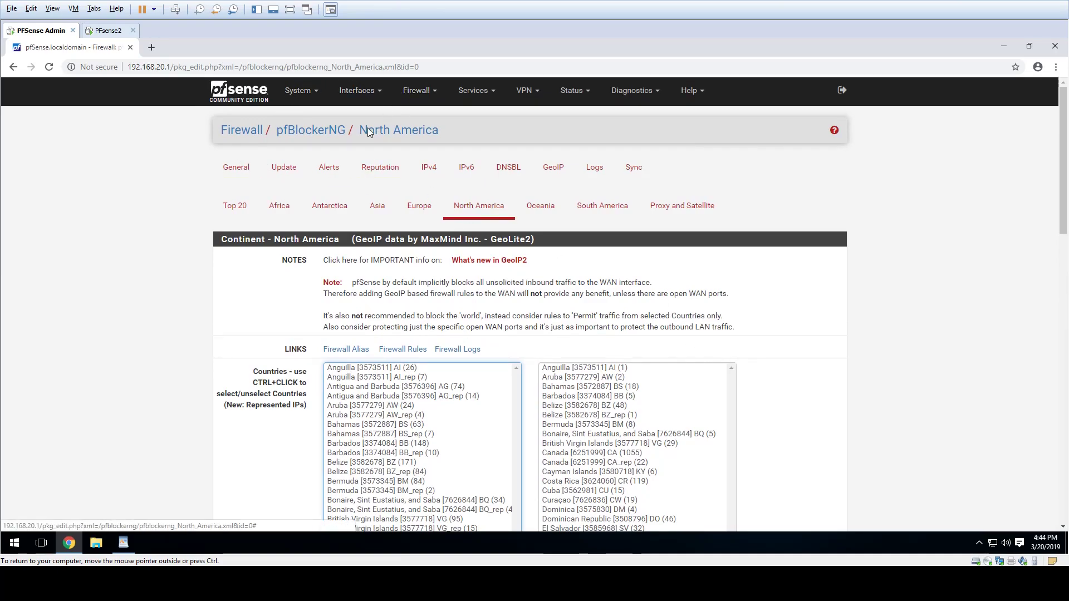
left_click(284, 167)
left_click(346, 343)
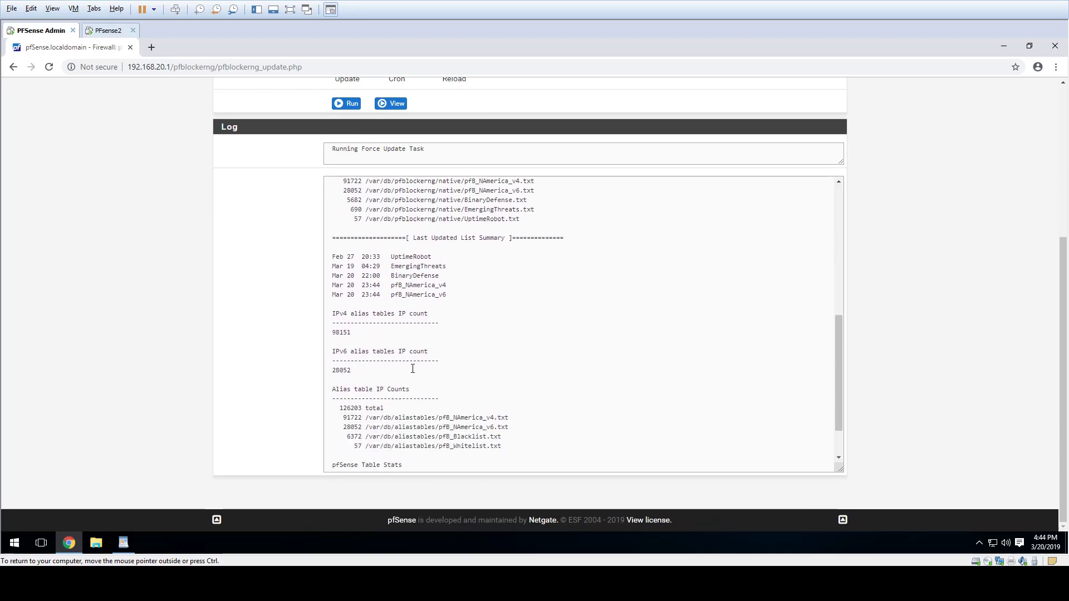
left_click_drag(499, 395, 330, 353)
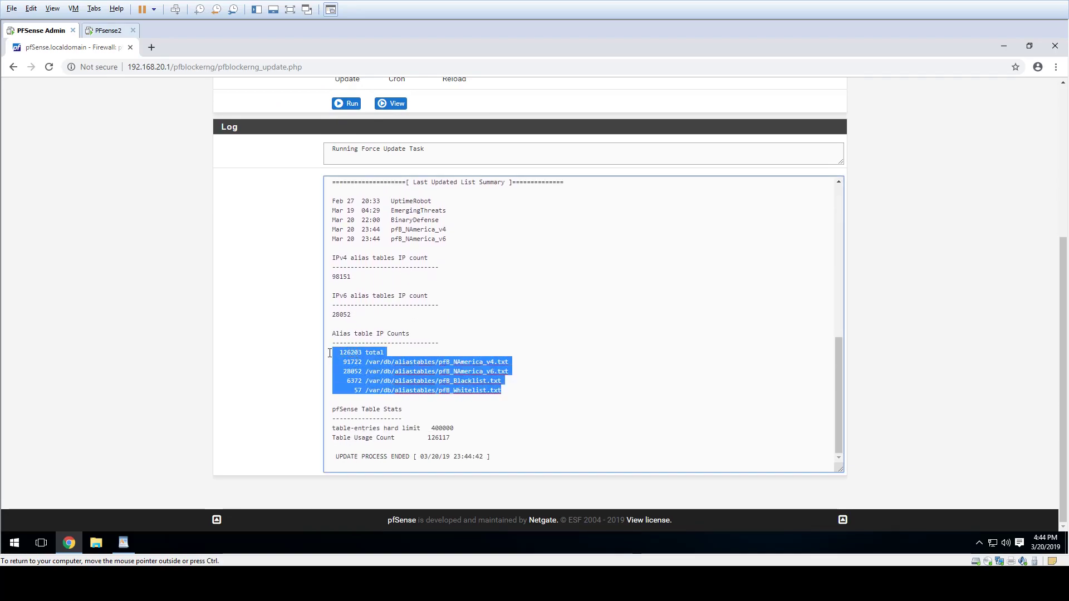
left_click(519, 382)
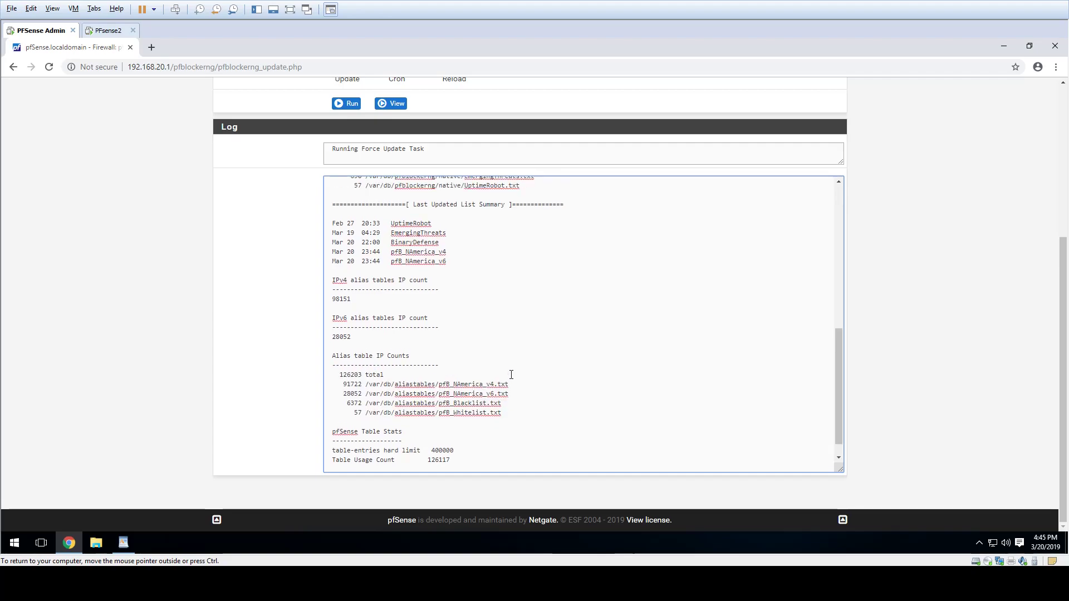
Step: View the firewall's URL aliases to check the entries generated by pfBlockerNG
scroll(275, 223, "up", 5)
left_click(422, 99)
left_click(419, 120)
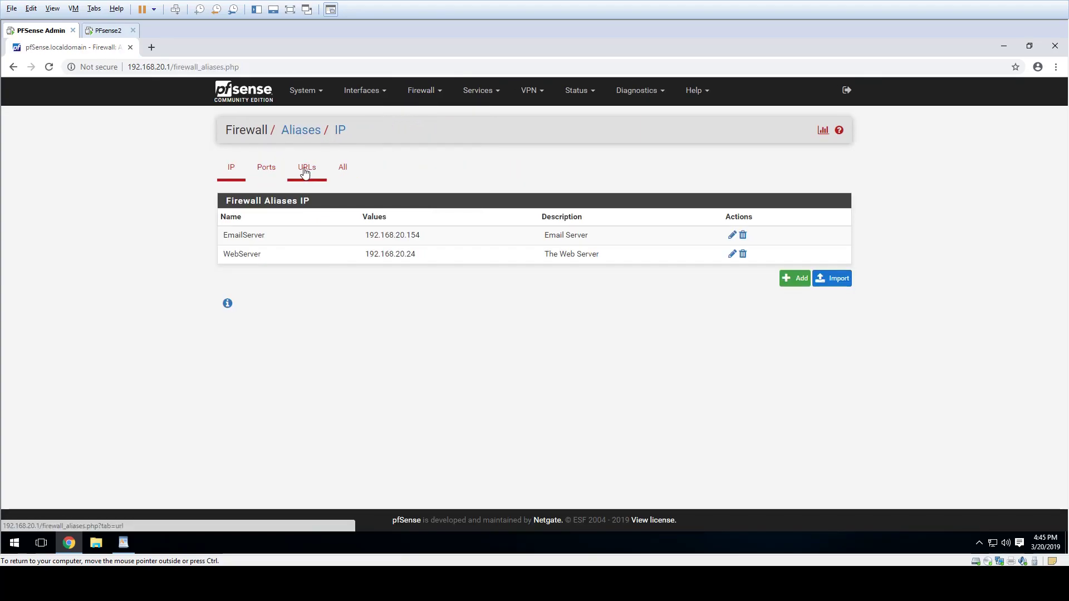
left_click(305, 173)
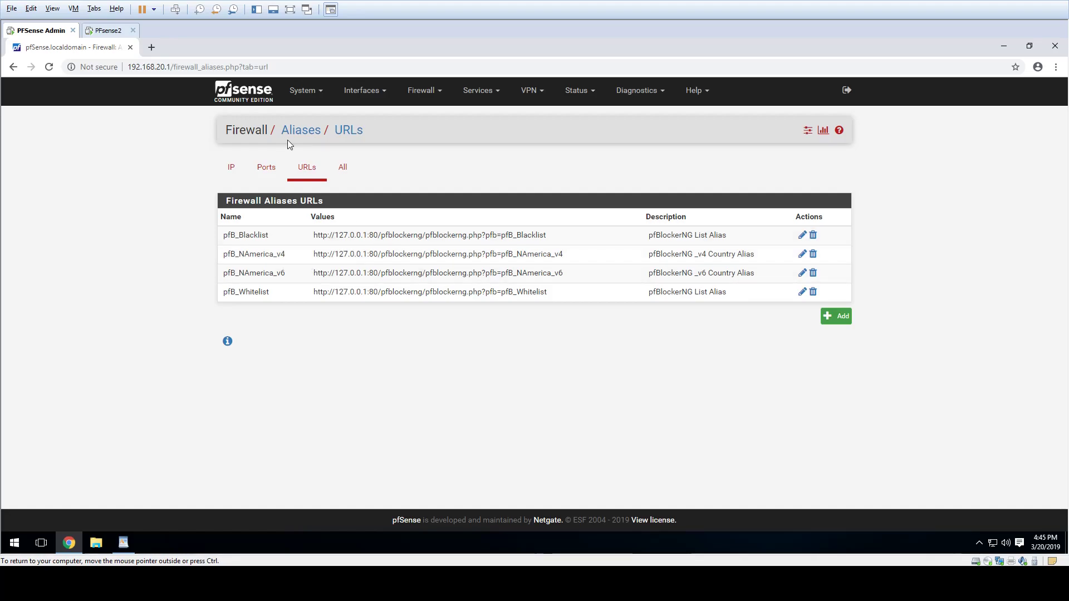
Step: Open the Allows Email port forward rule for editing
left_click(478, 90)
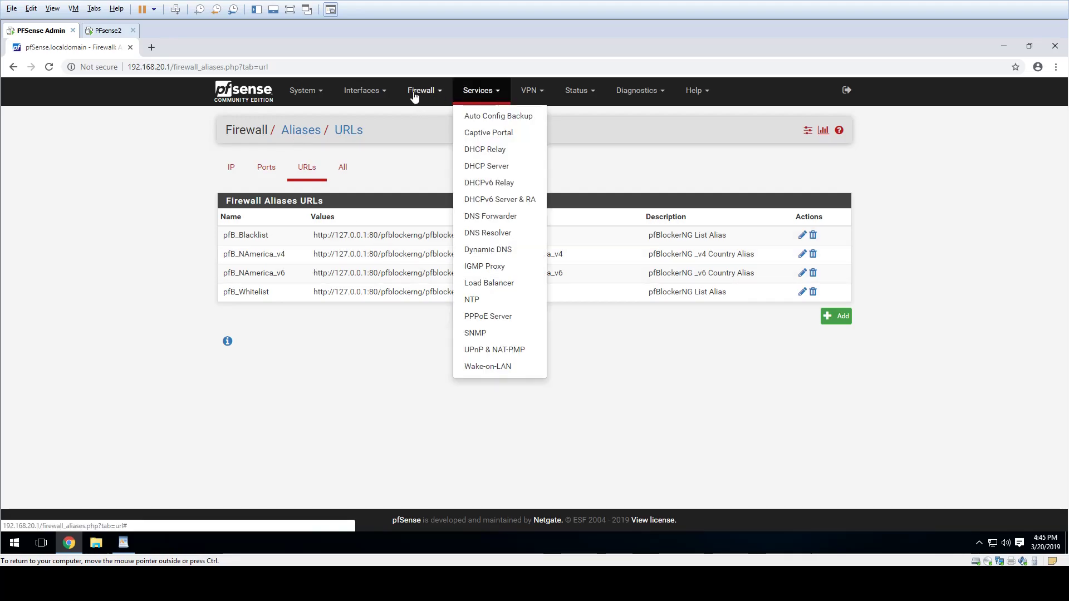
left_click(423, 90)
left_click(424, 134)
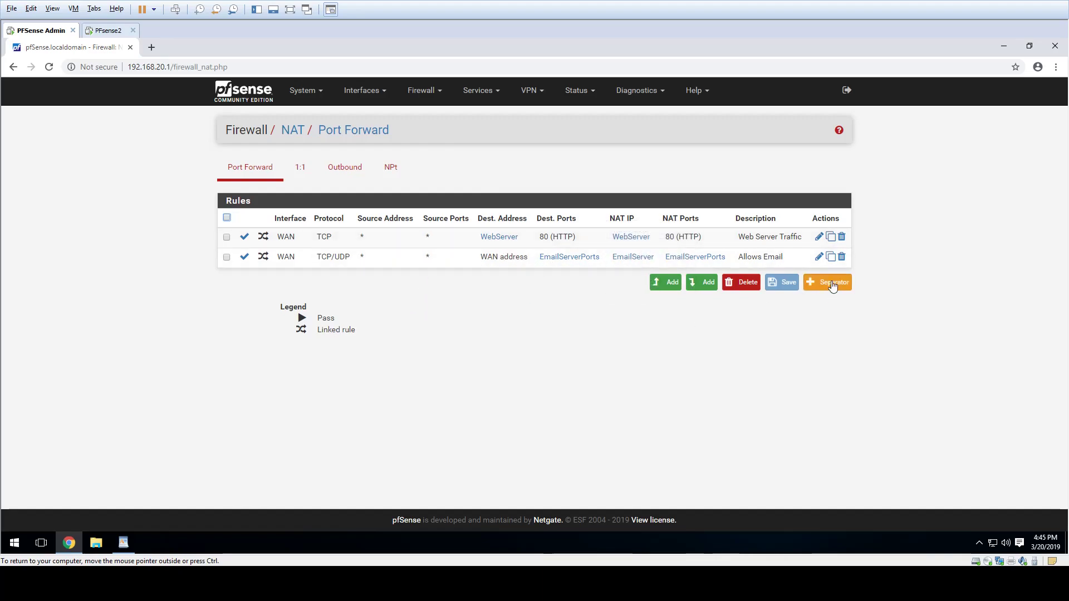
left_click(820, 257)
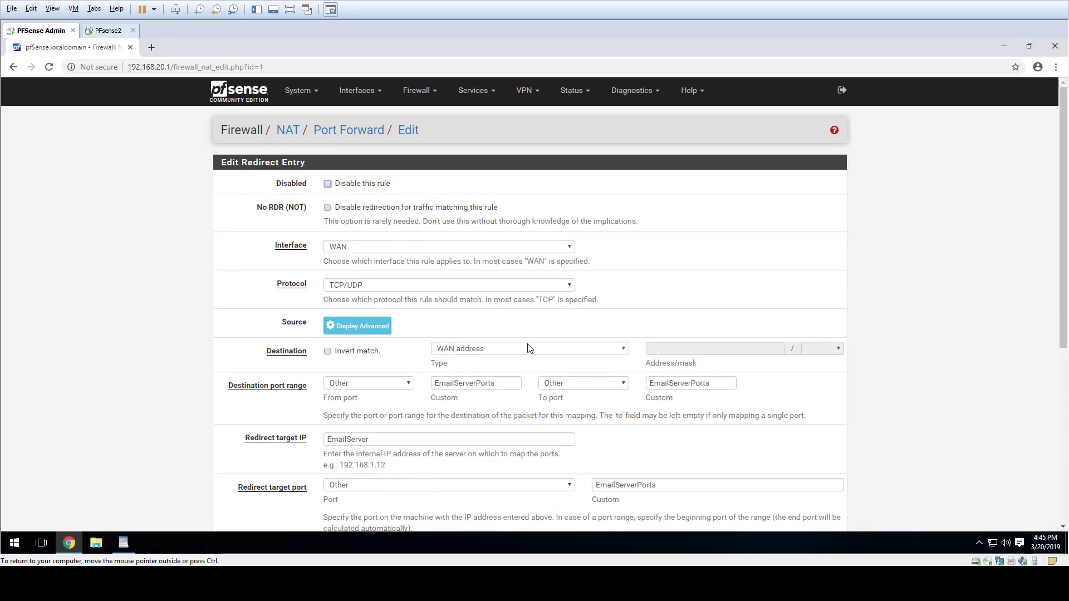
Step: Set the email rule's source to Single host or alias with the alias pfB_NAmerica_v4
left_click(356, 327)
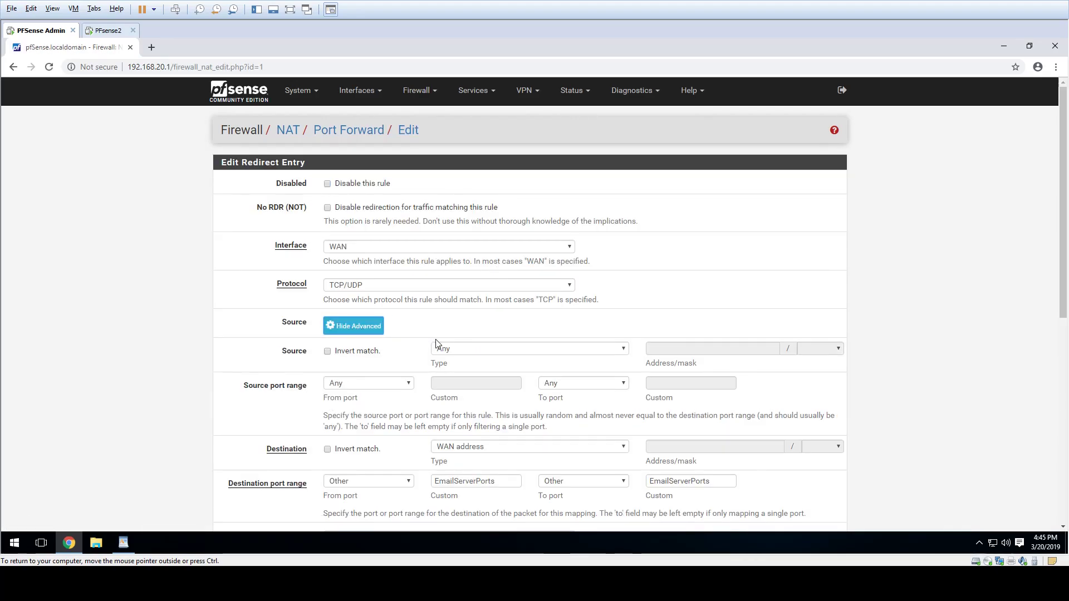
left_click(458, 351)
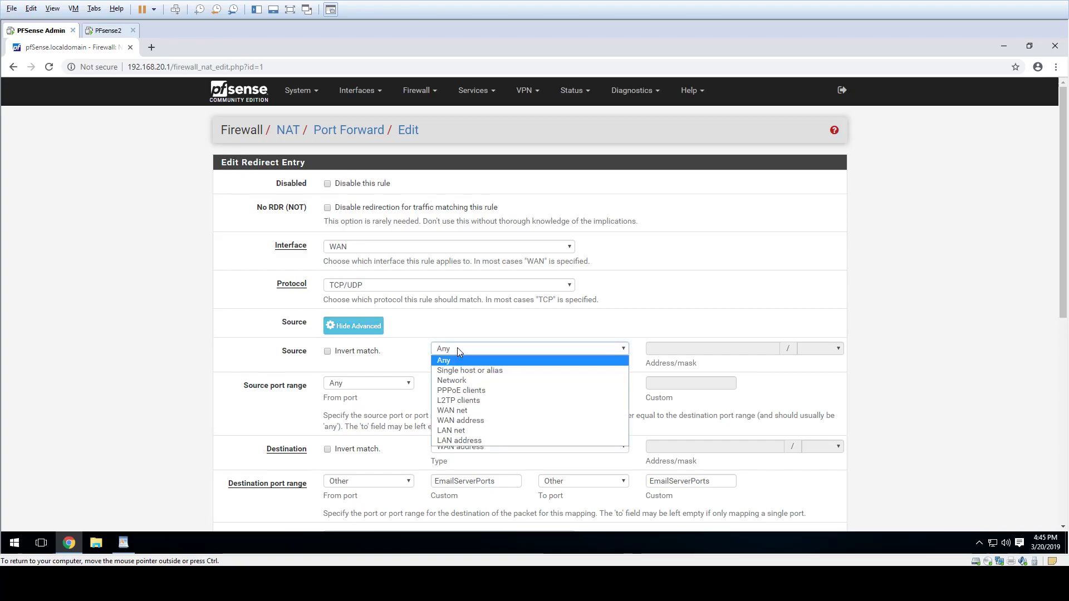
left_click(476, 371)
left_click(671, 347)
type("pf")
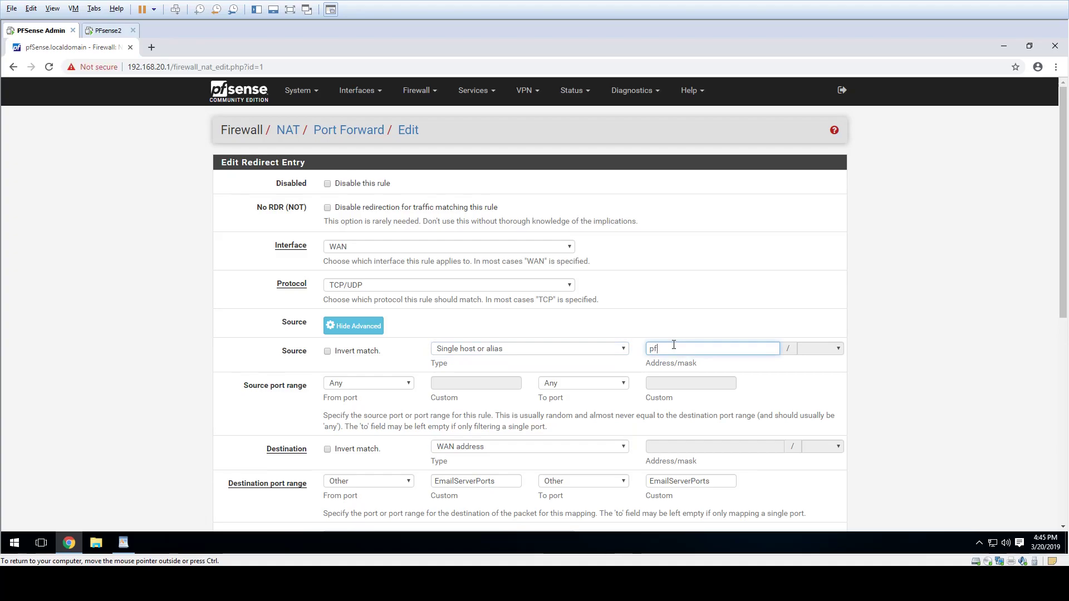
key("Down")
key("Return")
left_click(639, 329)
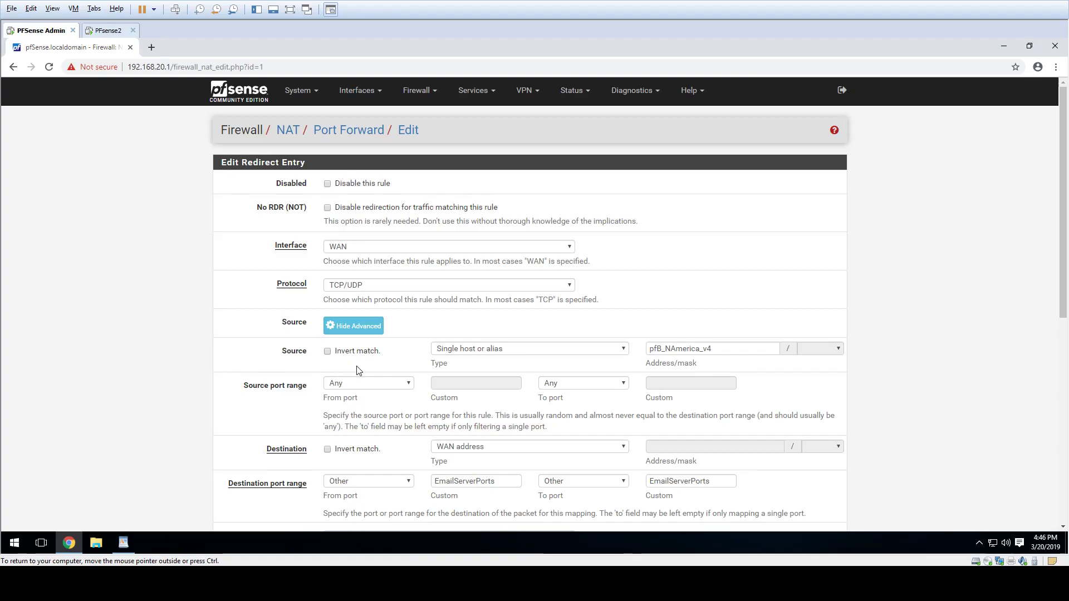
Step: Review the email rule's source, destination, redirect target and filter rule association settings
scroll(358, 371, "down", 1)
scroll(509, 293, "down", 2)
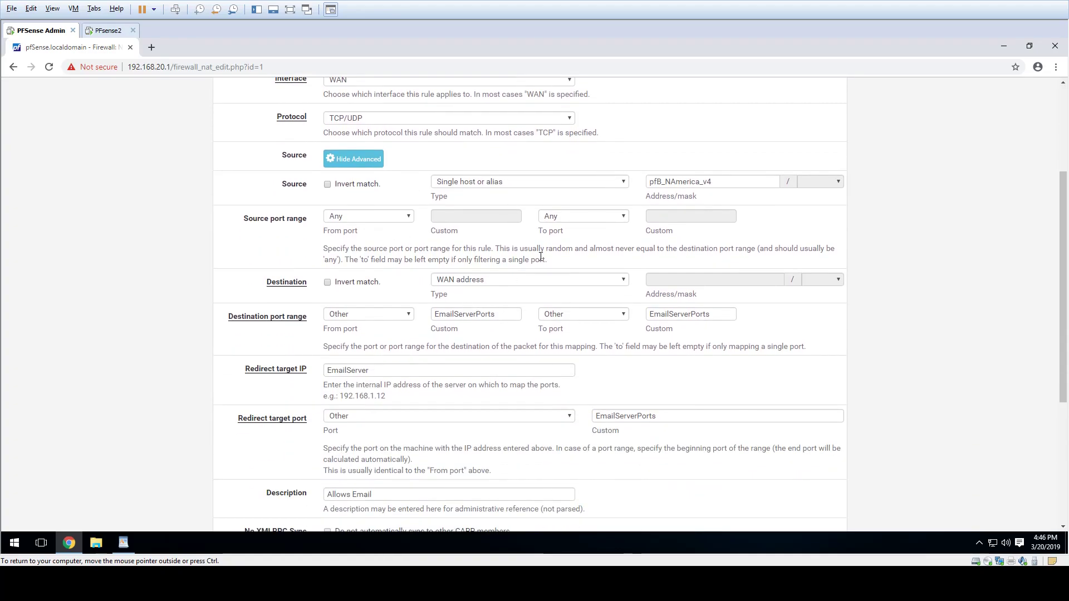
scroll(529, 279, "down", 2)
scroll(501, 312, "up", 3)
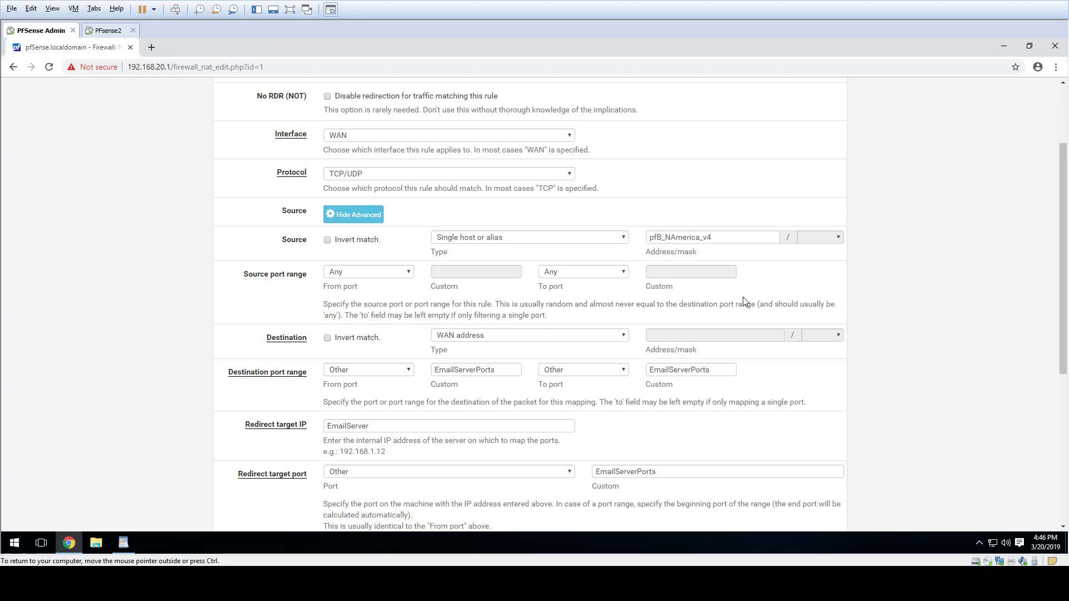
scroll(669, 265, "down", 3)
scroll(607, 281, "down", 2)
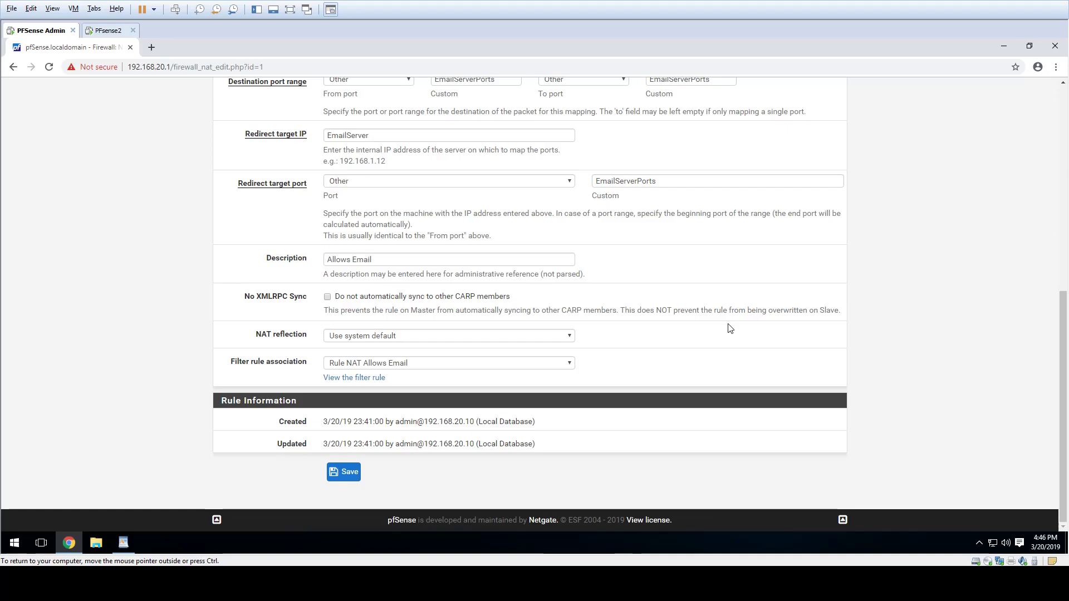
scroll(730, 328, "up", 8)
scroll(584, 291, "down", 6)
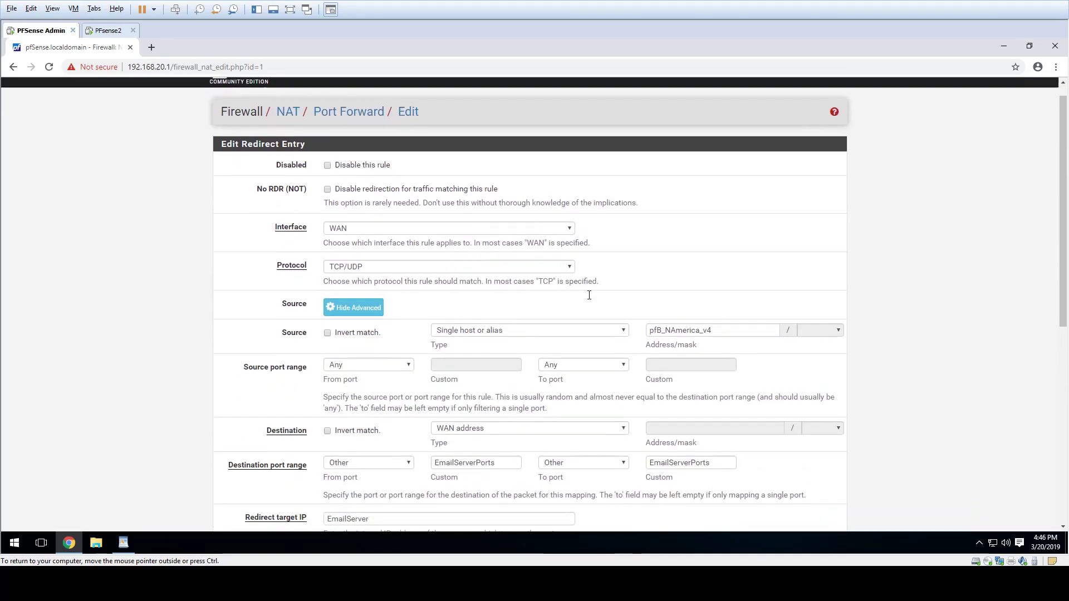
scroll(547, 345, "down", 2)
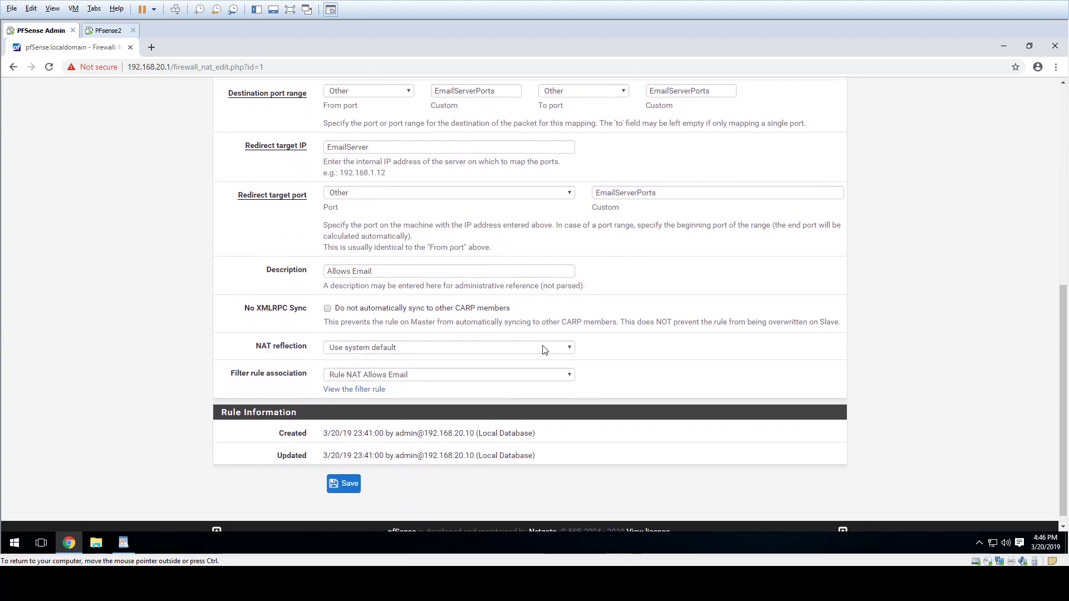
Step: Save the email port forward rule, apply the NAT changes and dismiss the notice
left_click(349, 473)
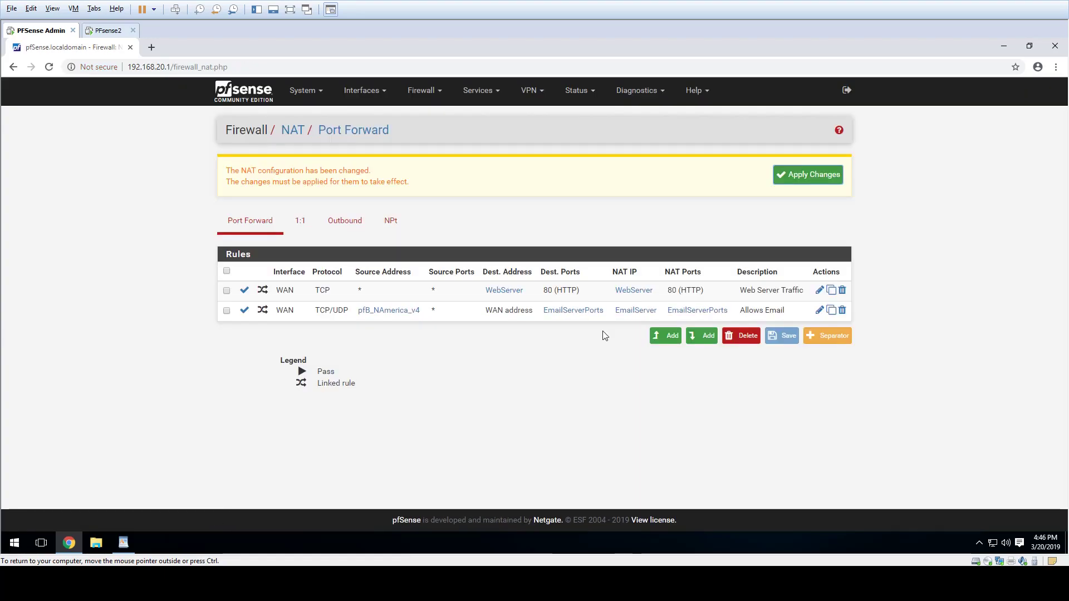
left_click(820, 176)
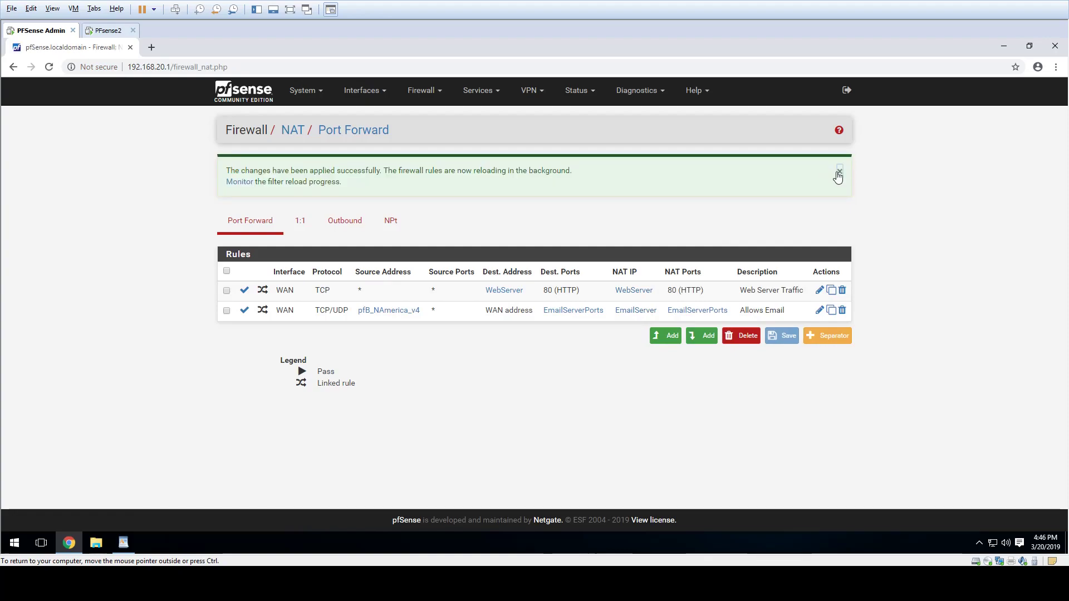
left_click(838, 174)
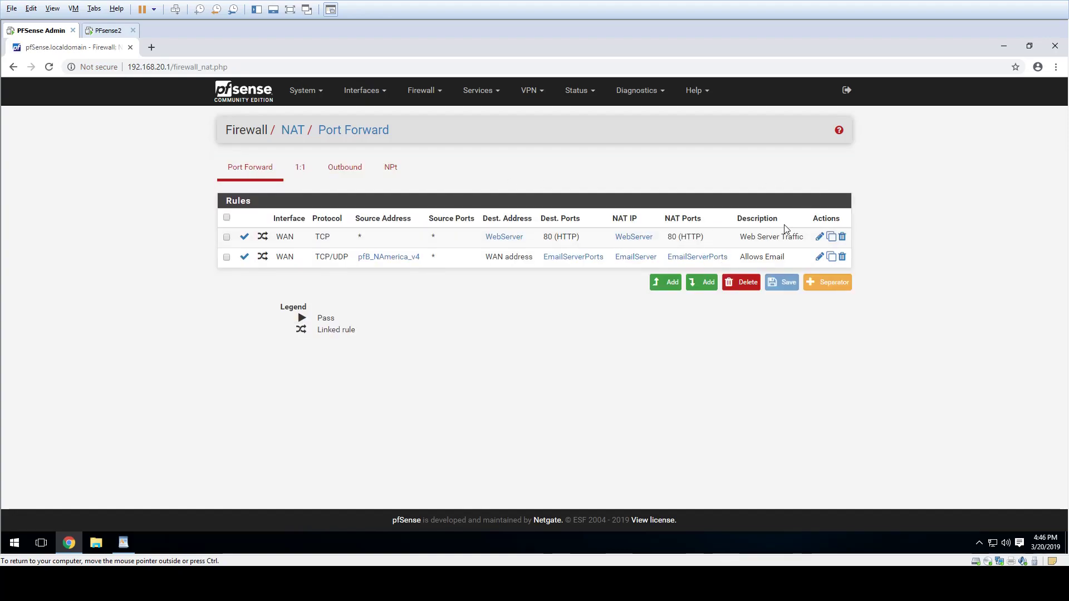
Step: Examine the addresses in the pfB_NAmerica_v4 source alias of the Allows Email rule
mouse_move(392, 257)
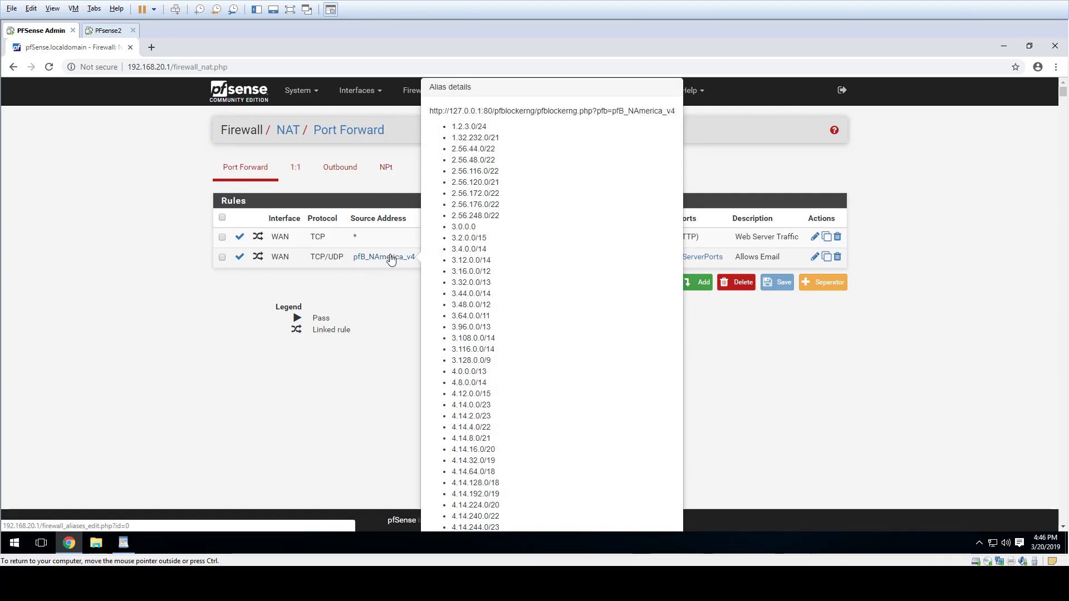